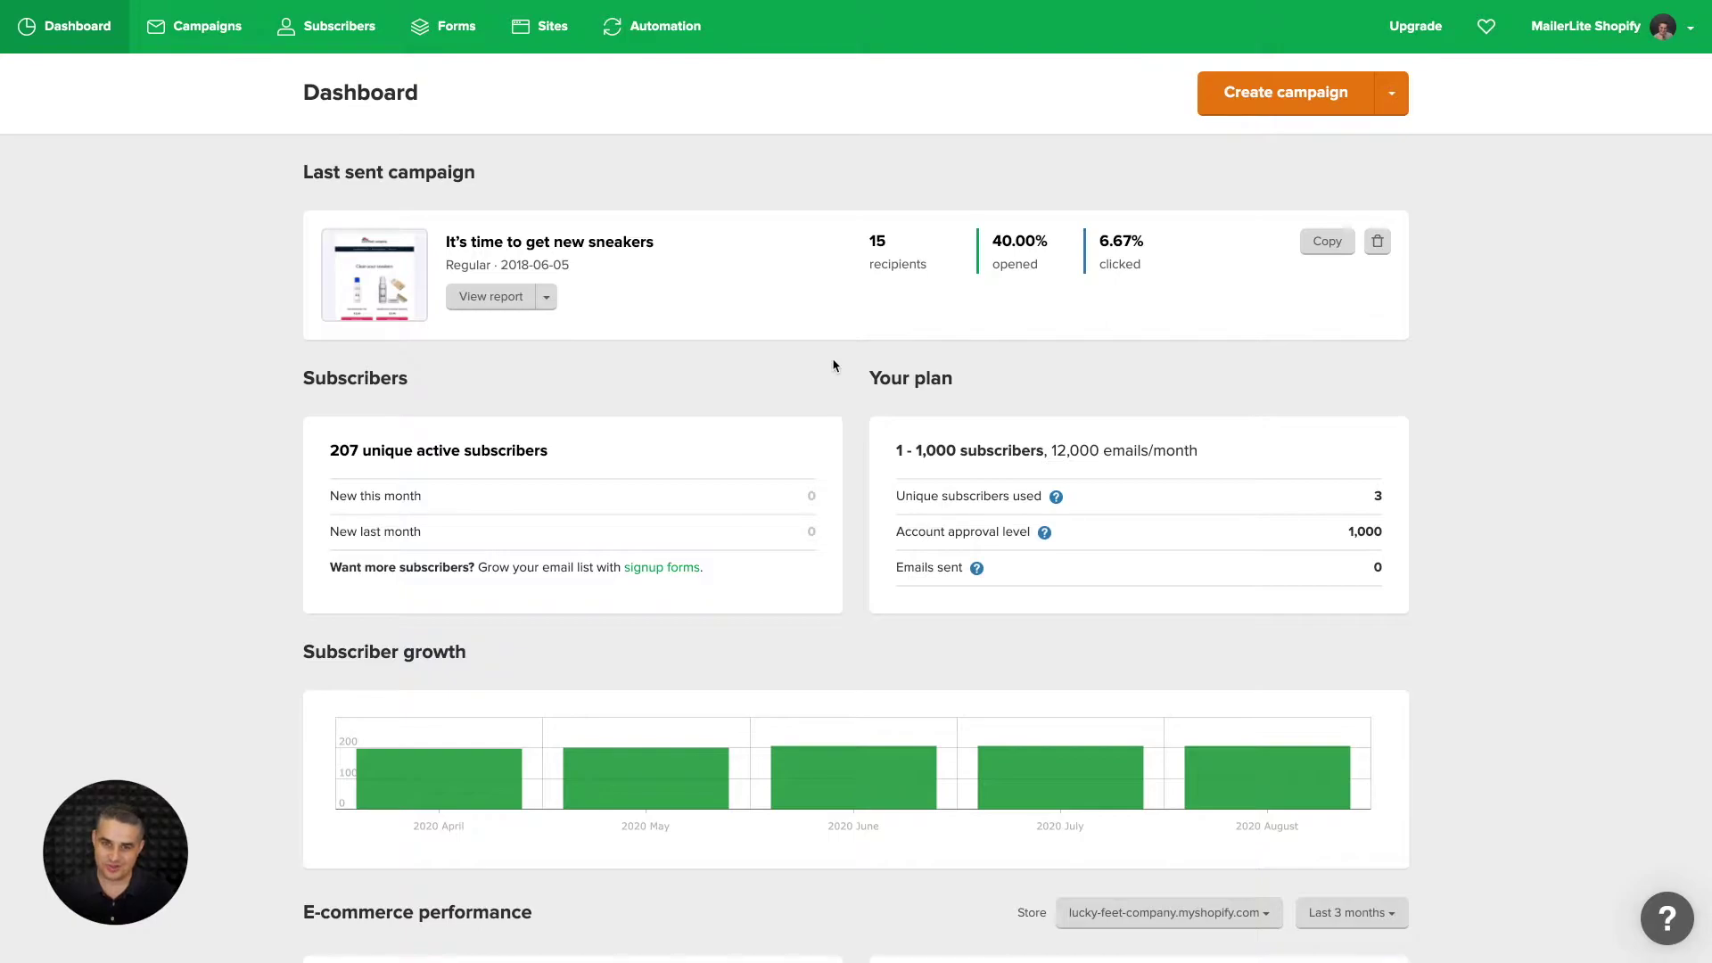
Go to Integrations from the account menu and open the Shopify integration settings
{"action": "left_click", "coordinate": [1623, 40]}
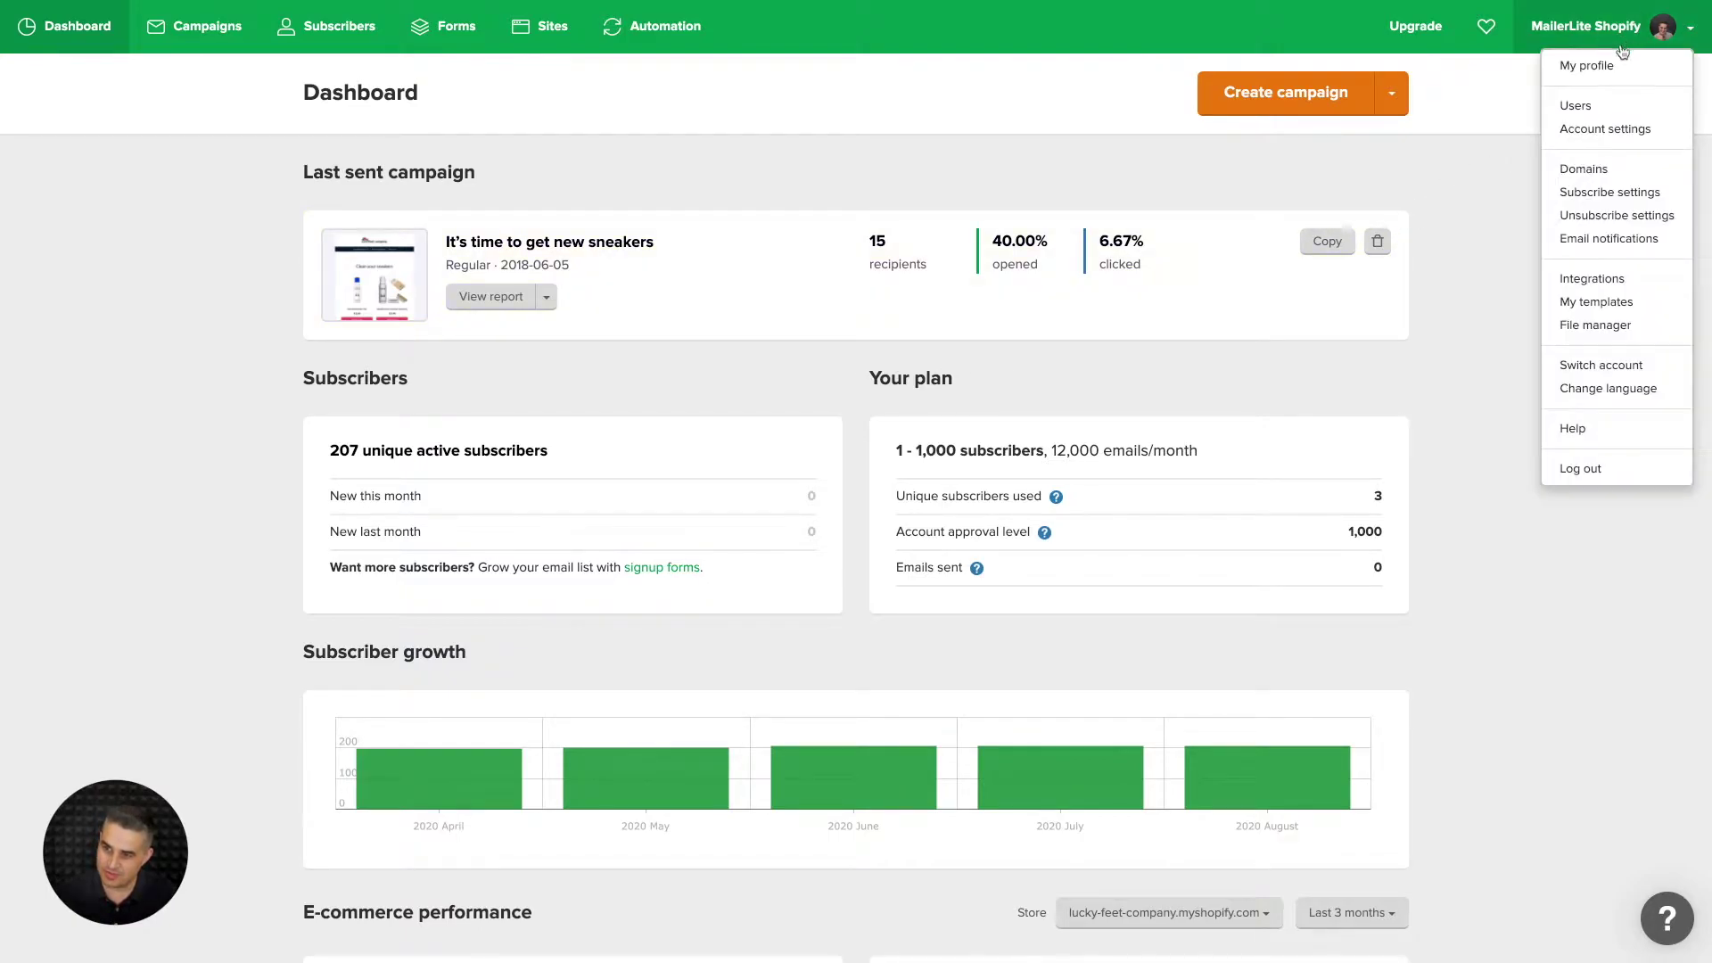
{"action": "left_click", "coordinate": [1593, 280]}
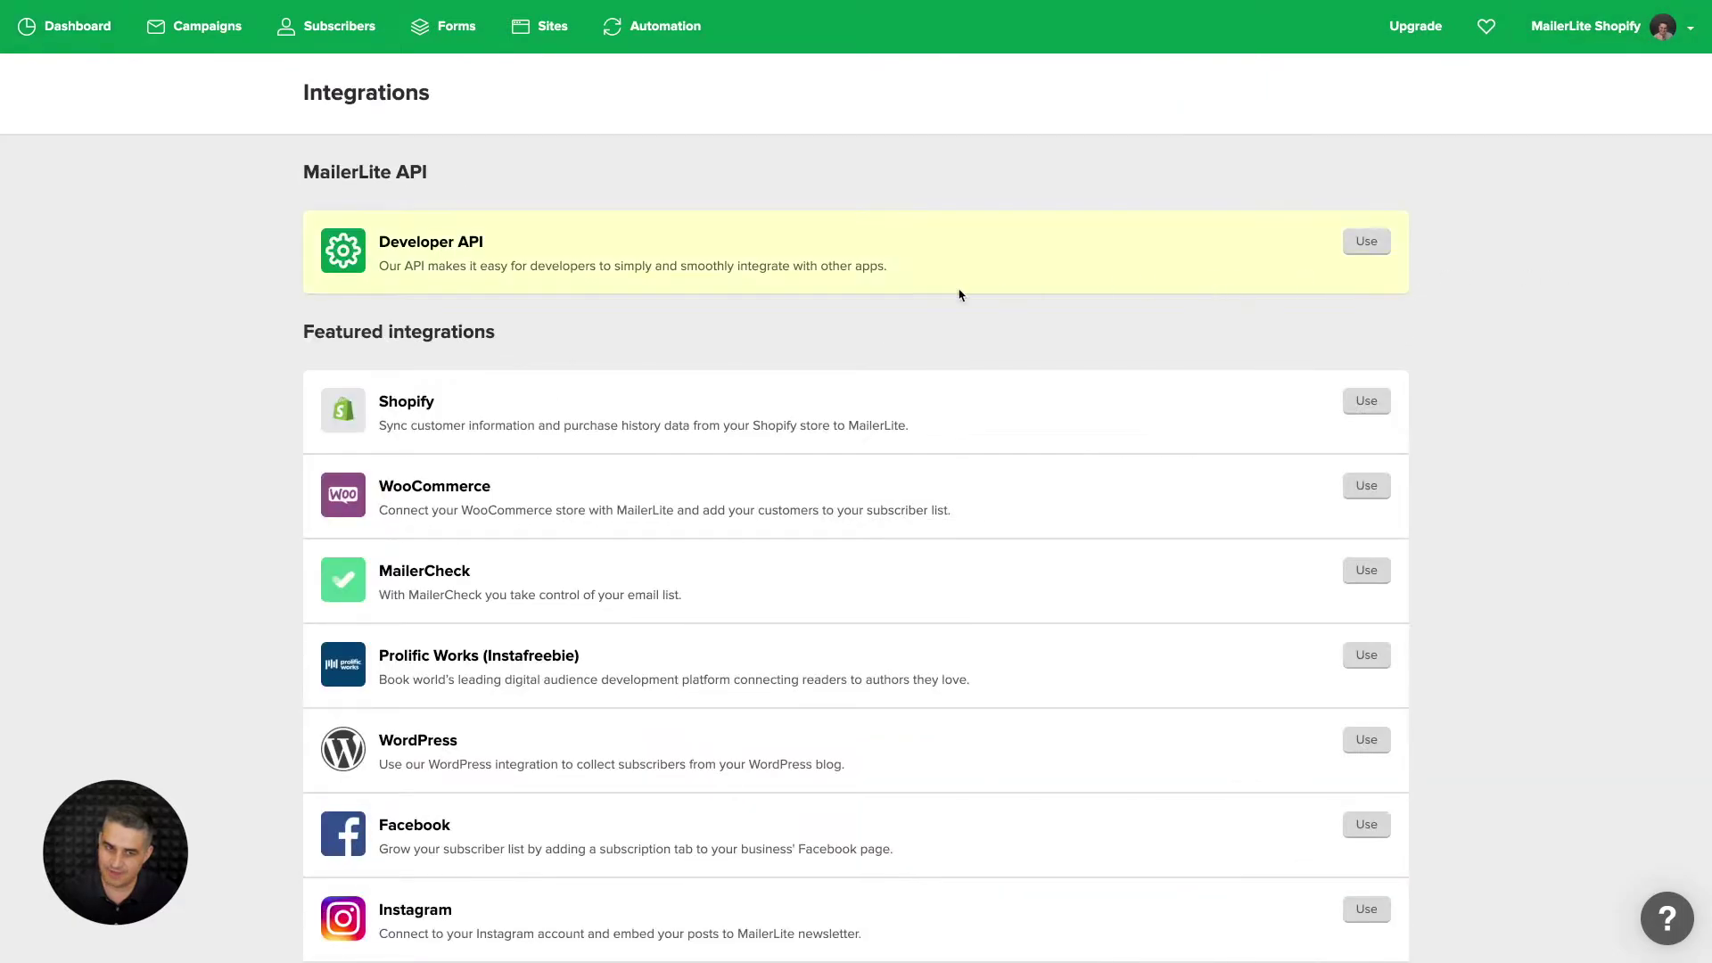
{"action": "left_click", "coordinate": [1368, 400]}
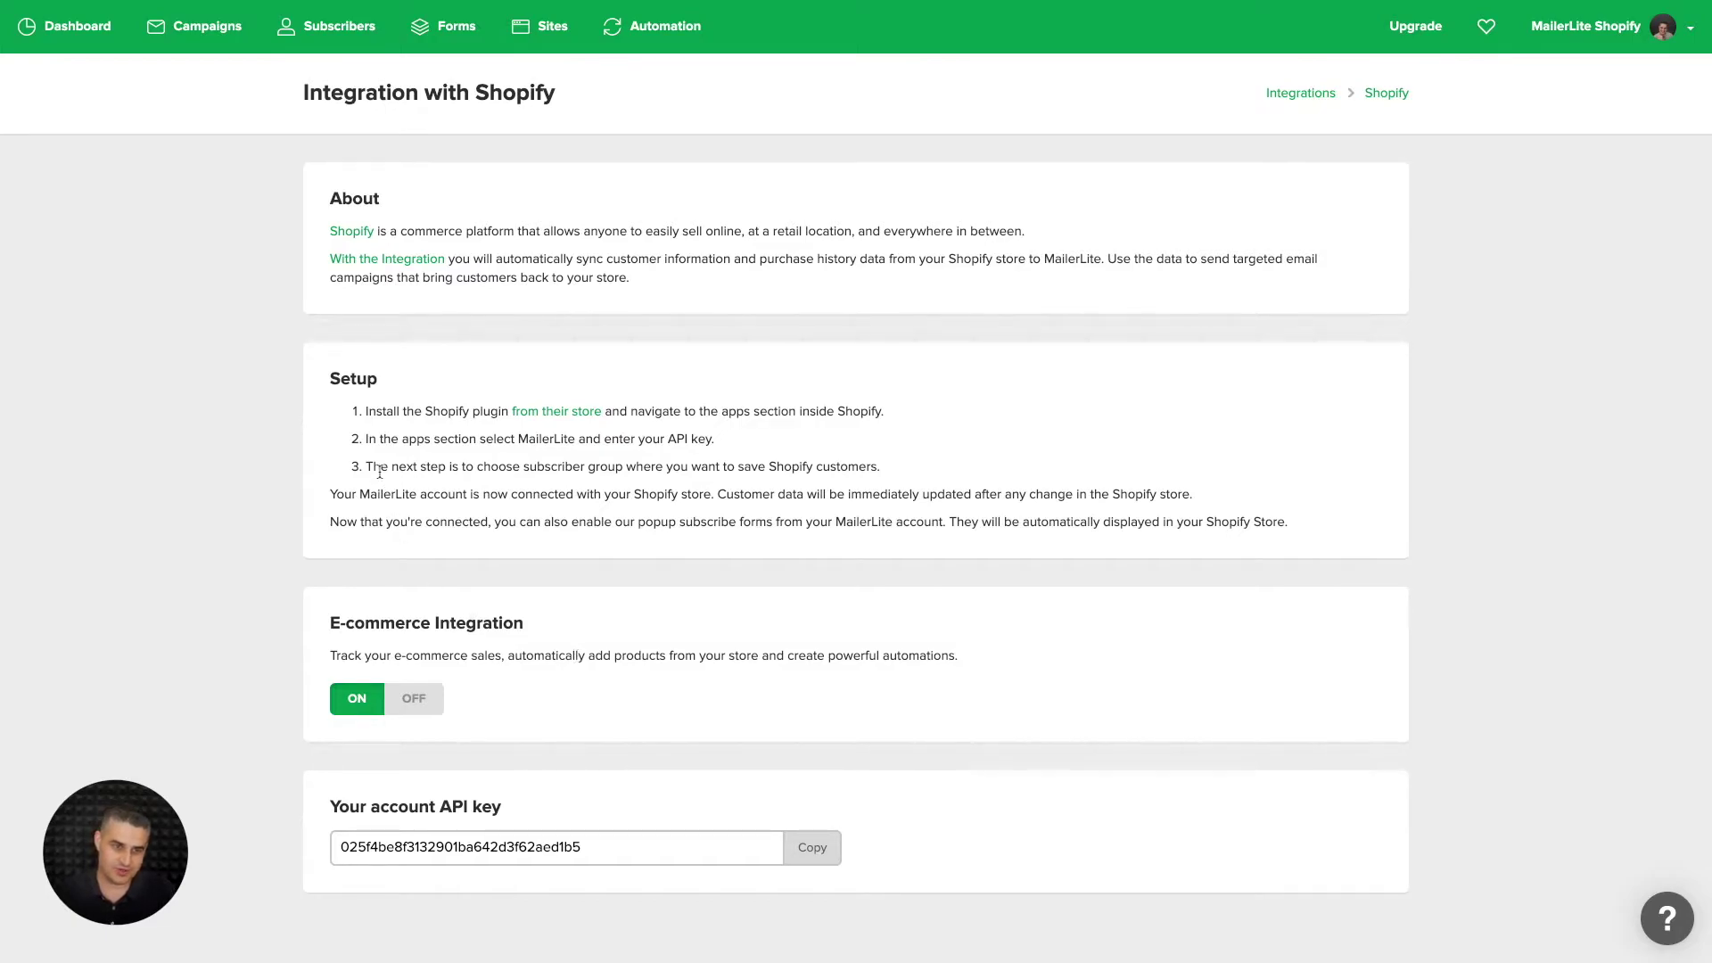
Go to the Campaigns page, where the draft 'The New T-Shirts!' is listed
{"action": "left_click", "coordinate": [216, 17]}
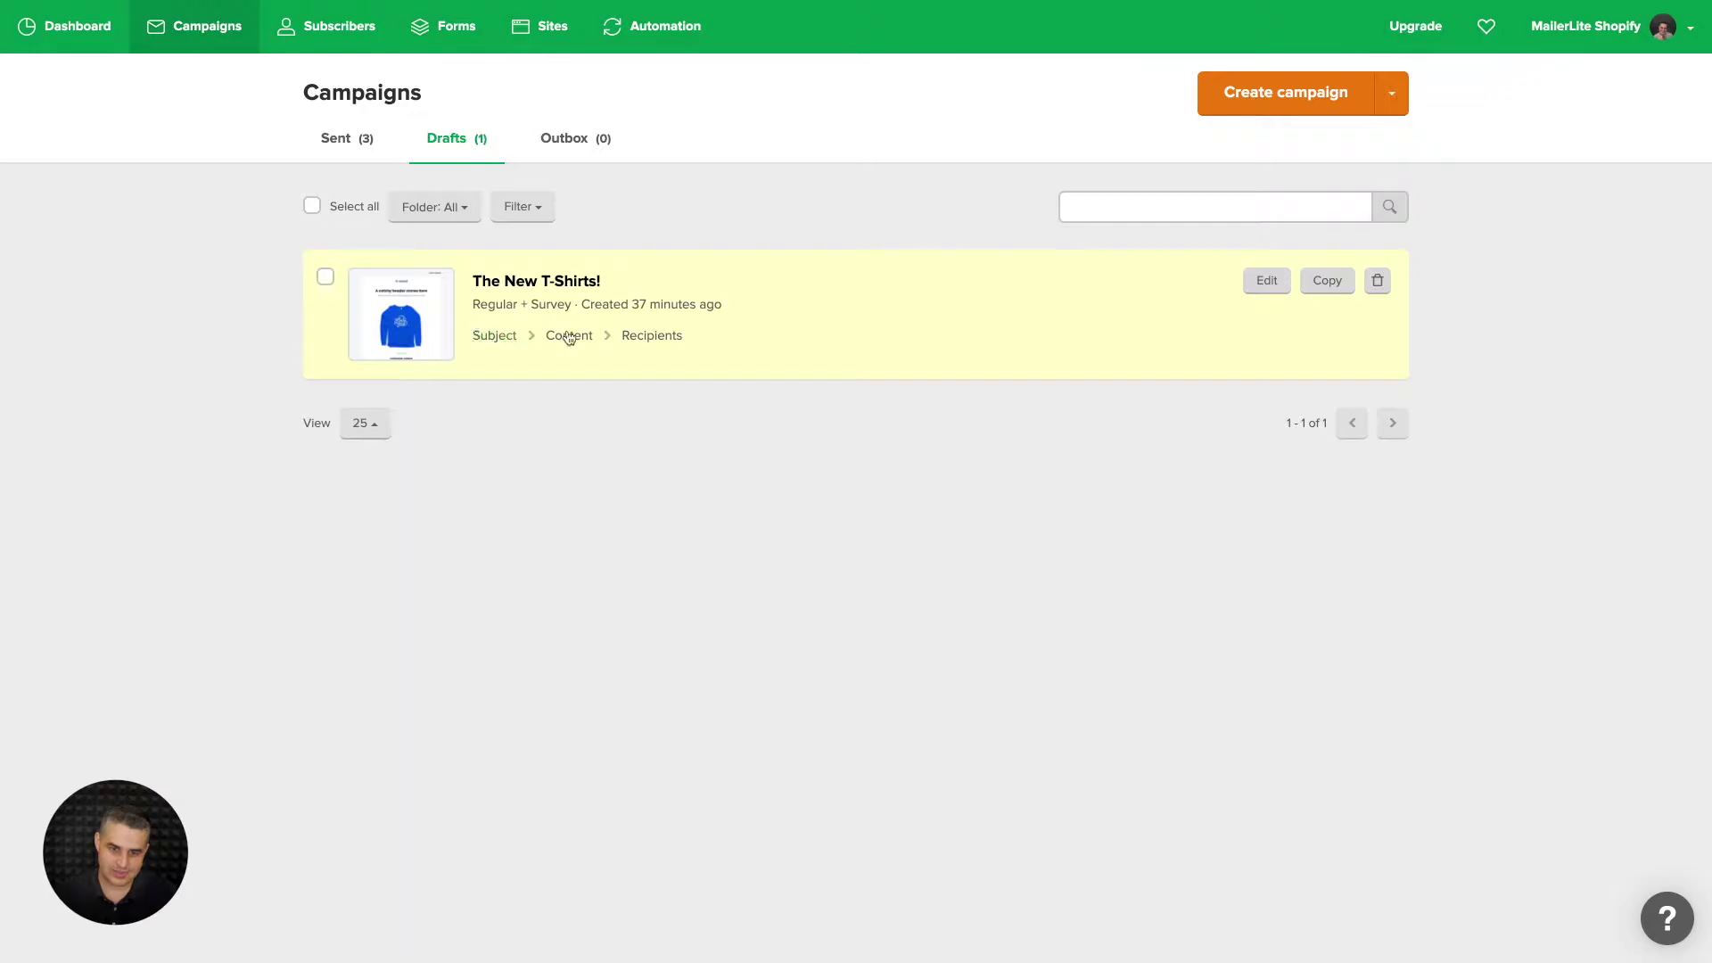
Open the content of the 'The New T-Shirts!' draft in the email editor
{"action": "left_click", "coordinate": [569, 336]}
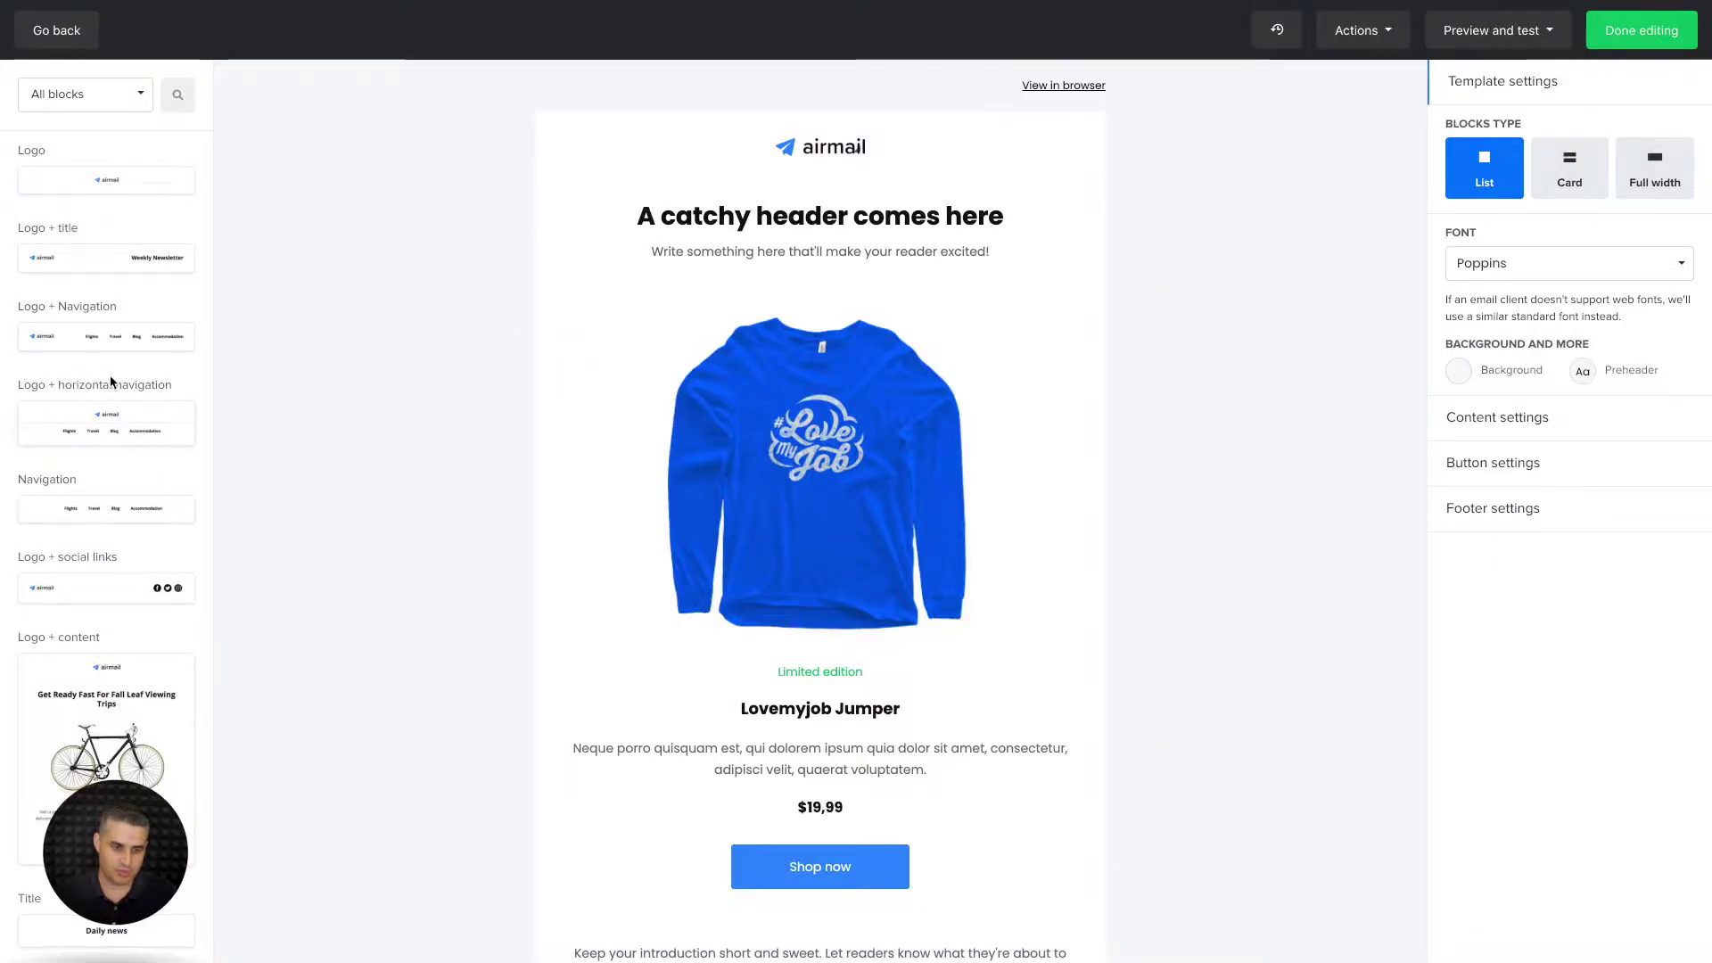
{"action": "scroll", "coordinate": [111, 383], "scroll_direction": "down", "scroll_amount": 6}
{"action": "scroll", "coordinate": [107, 375], "scroll_direction": "up", "scroll_amount": 6}
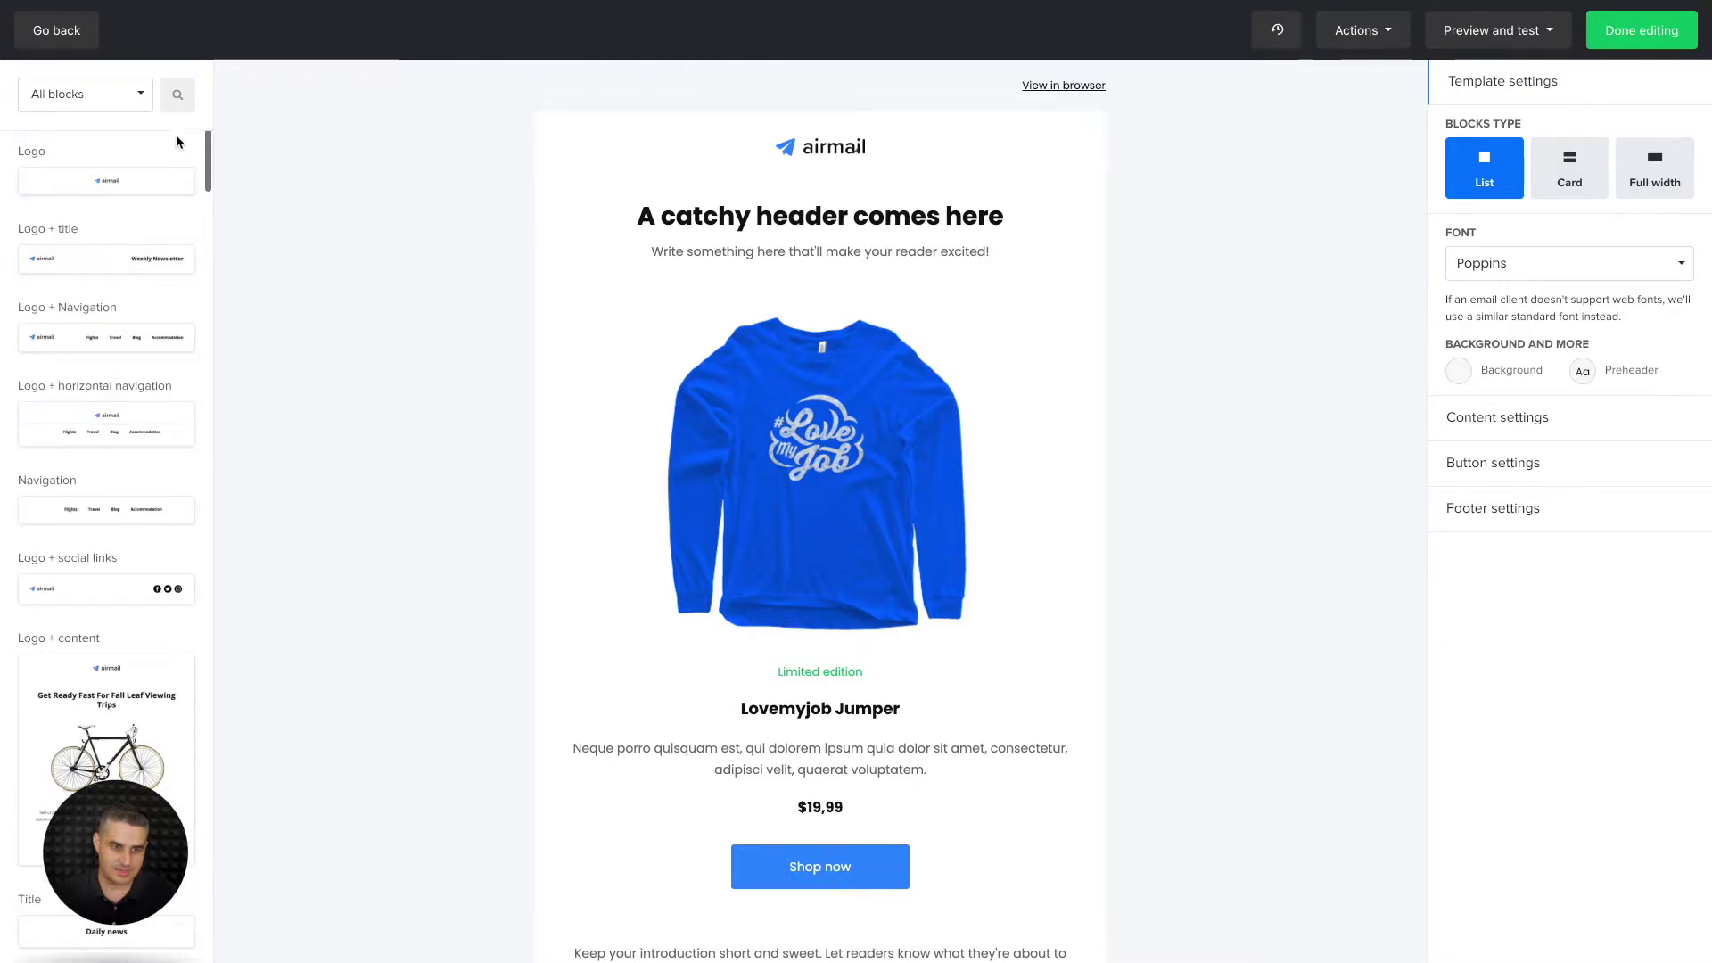
{"action": "left_click", "coordinate": [179, 96]}
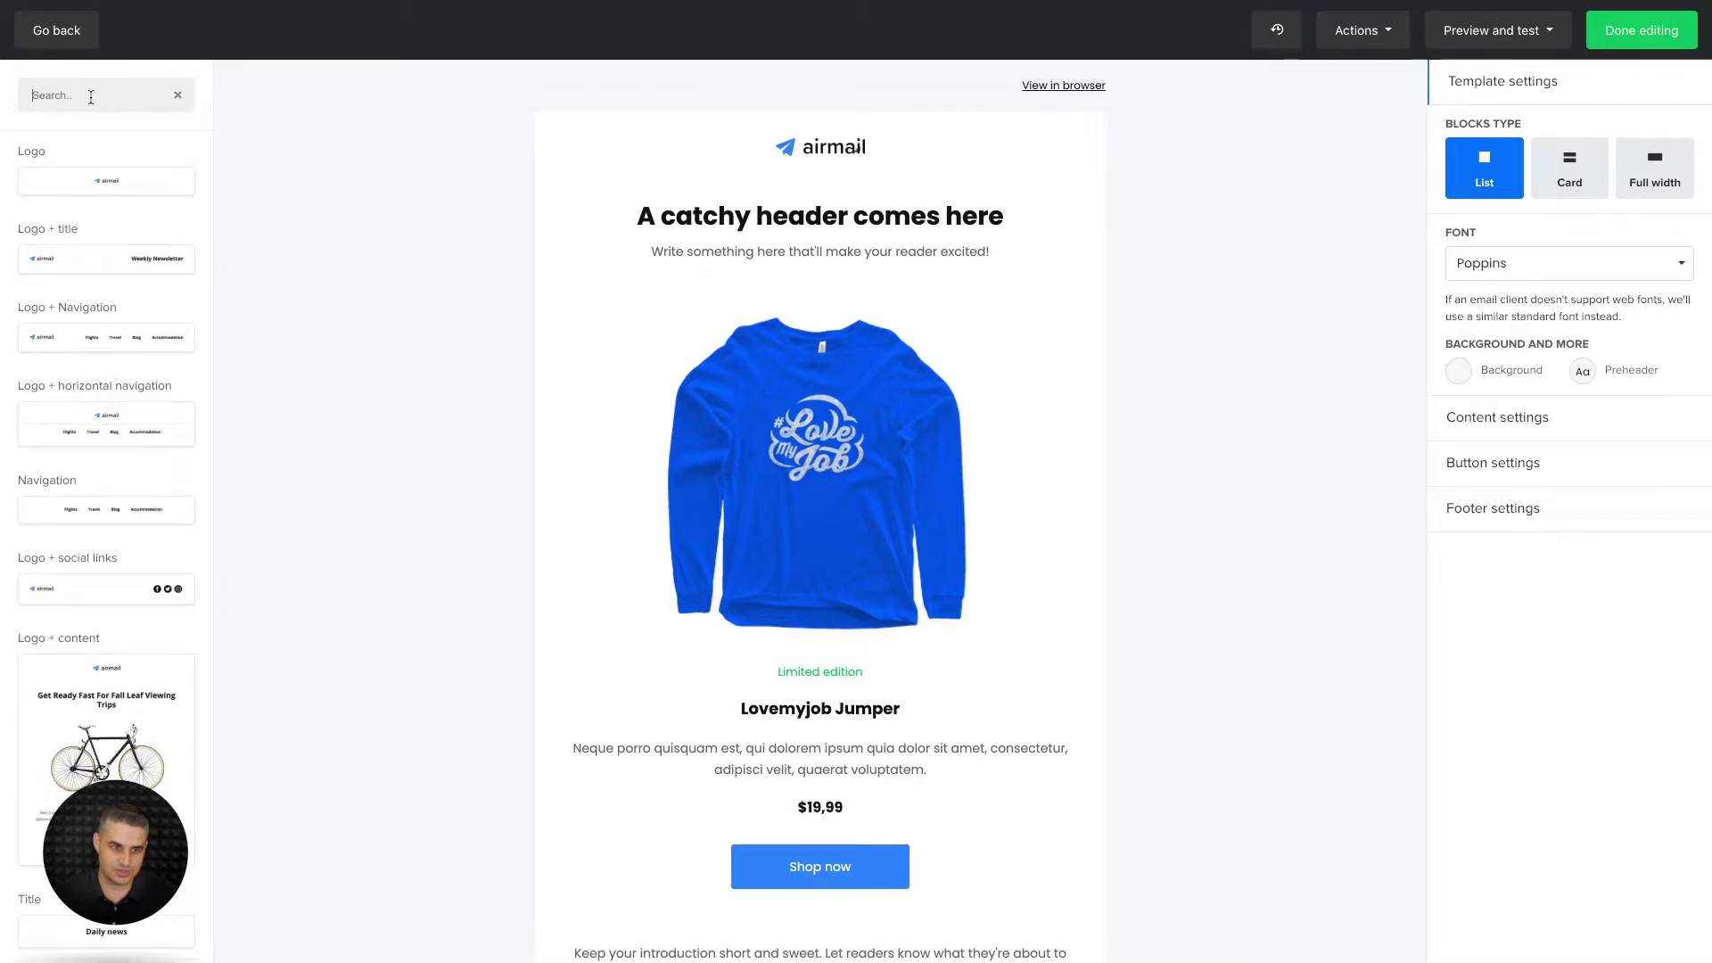
{"action": "type", "text": "produc"}
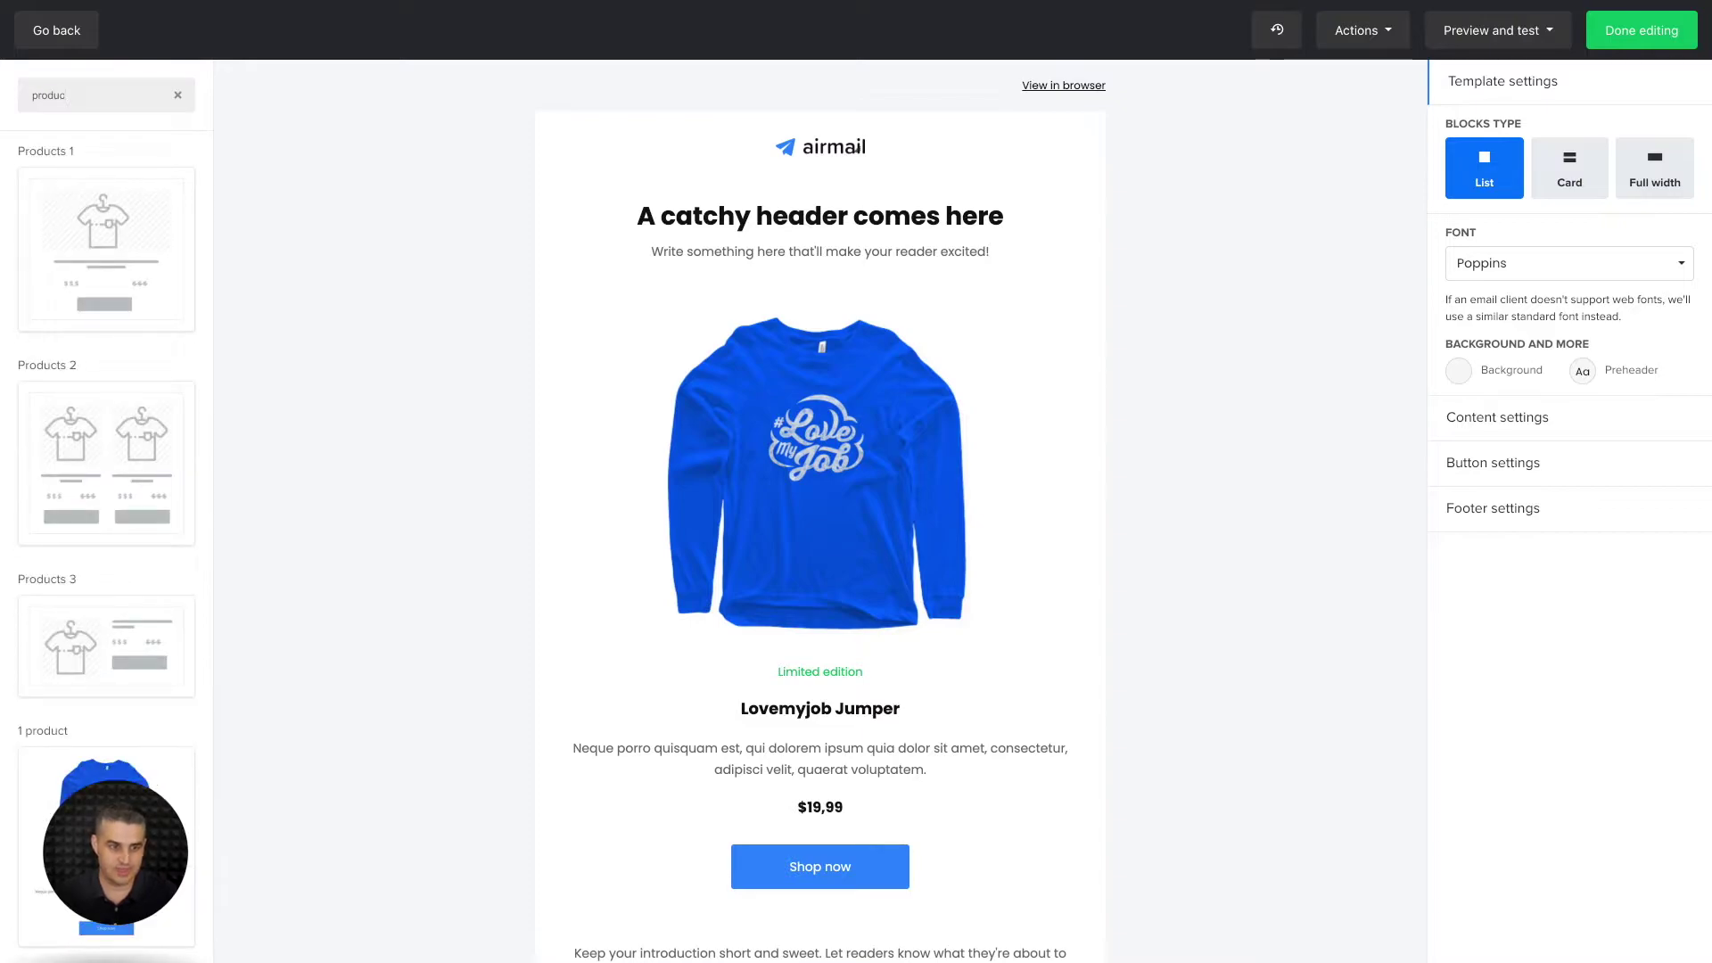
{"action": "scroll", "coordinate": [91, 267], "scroll_direction": "down", "scroll_amount": 4}
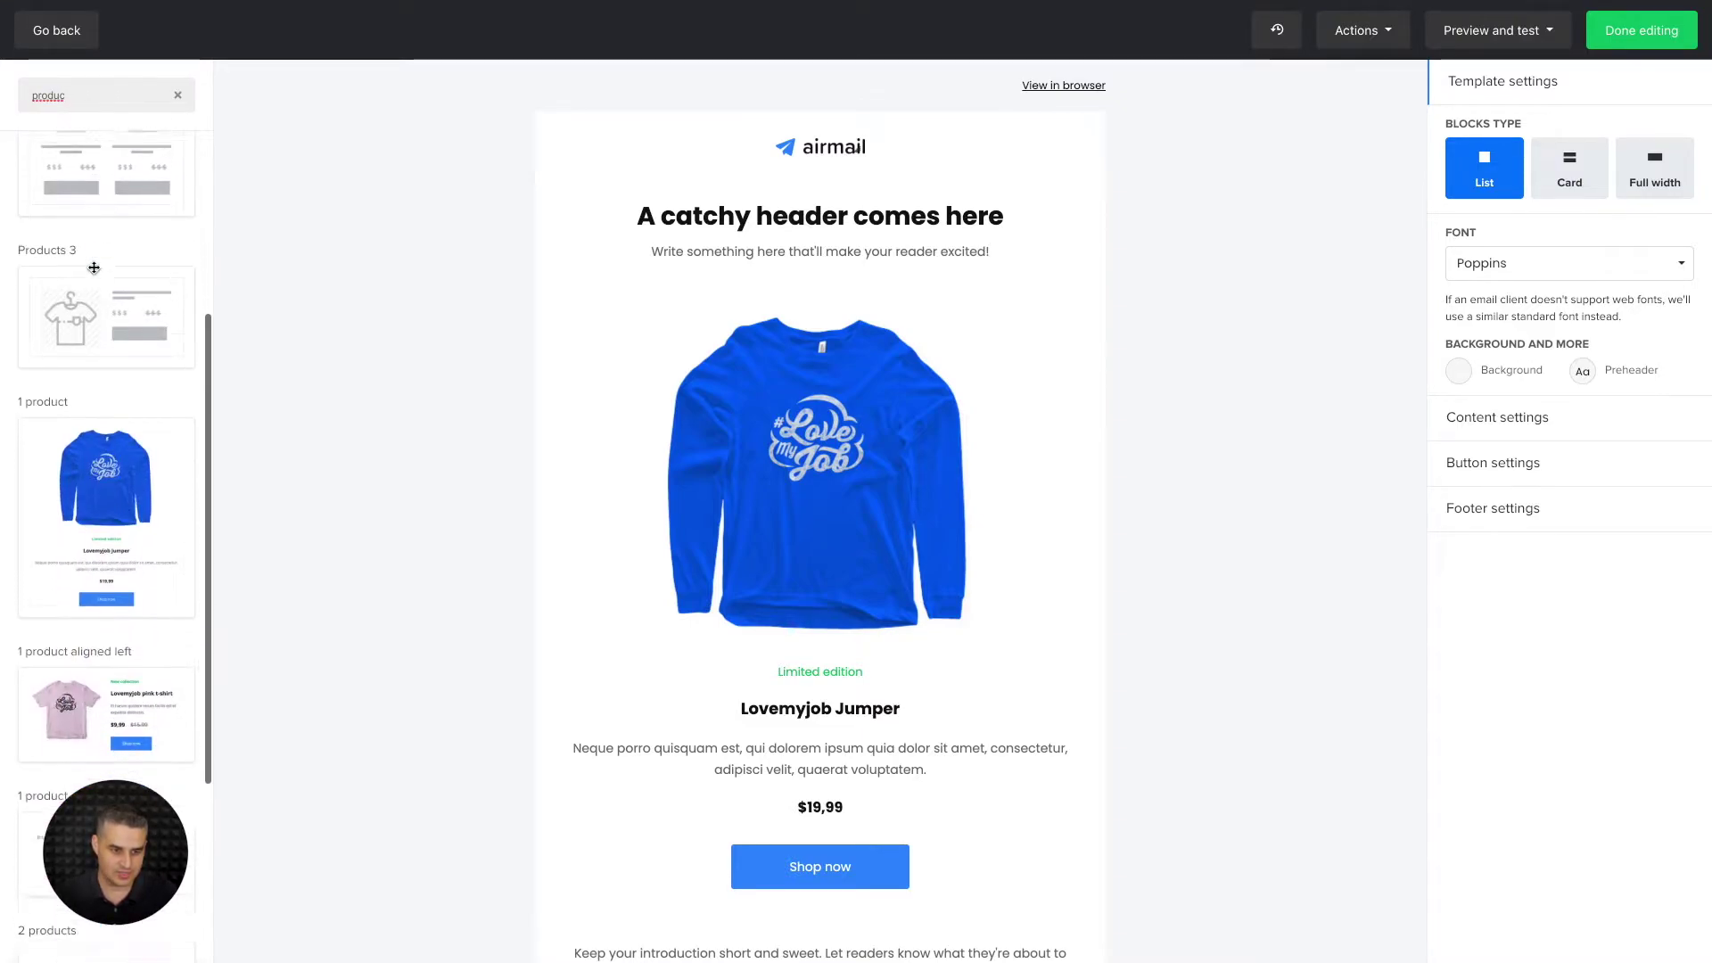
{"action": "scroll", "coordinate": [94, 267], "scroll_direction": "down", "scroll_amount": 4}
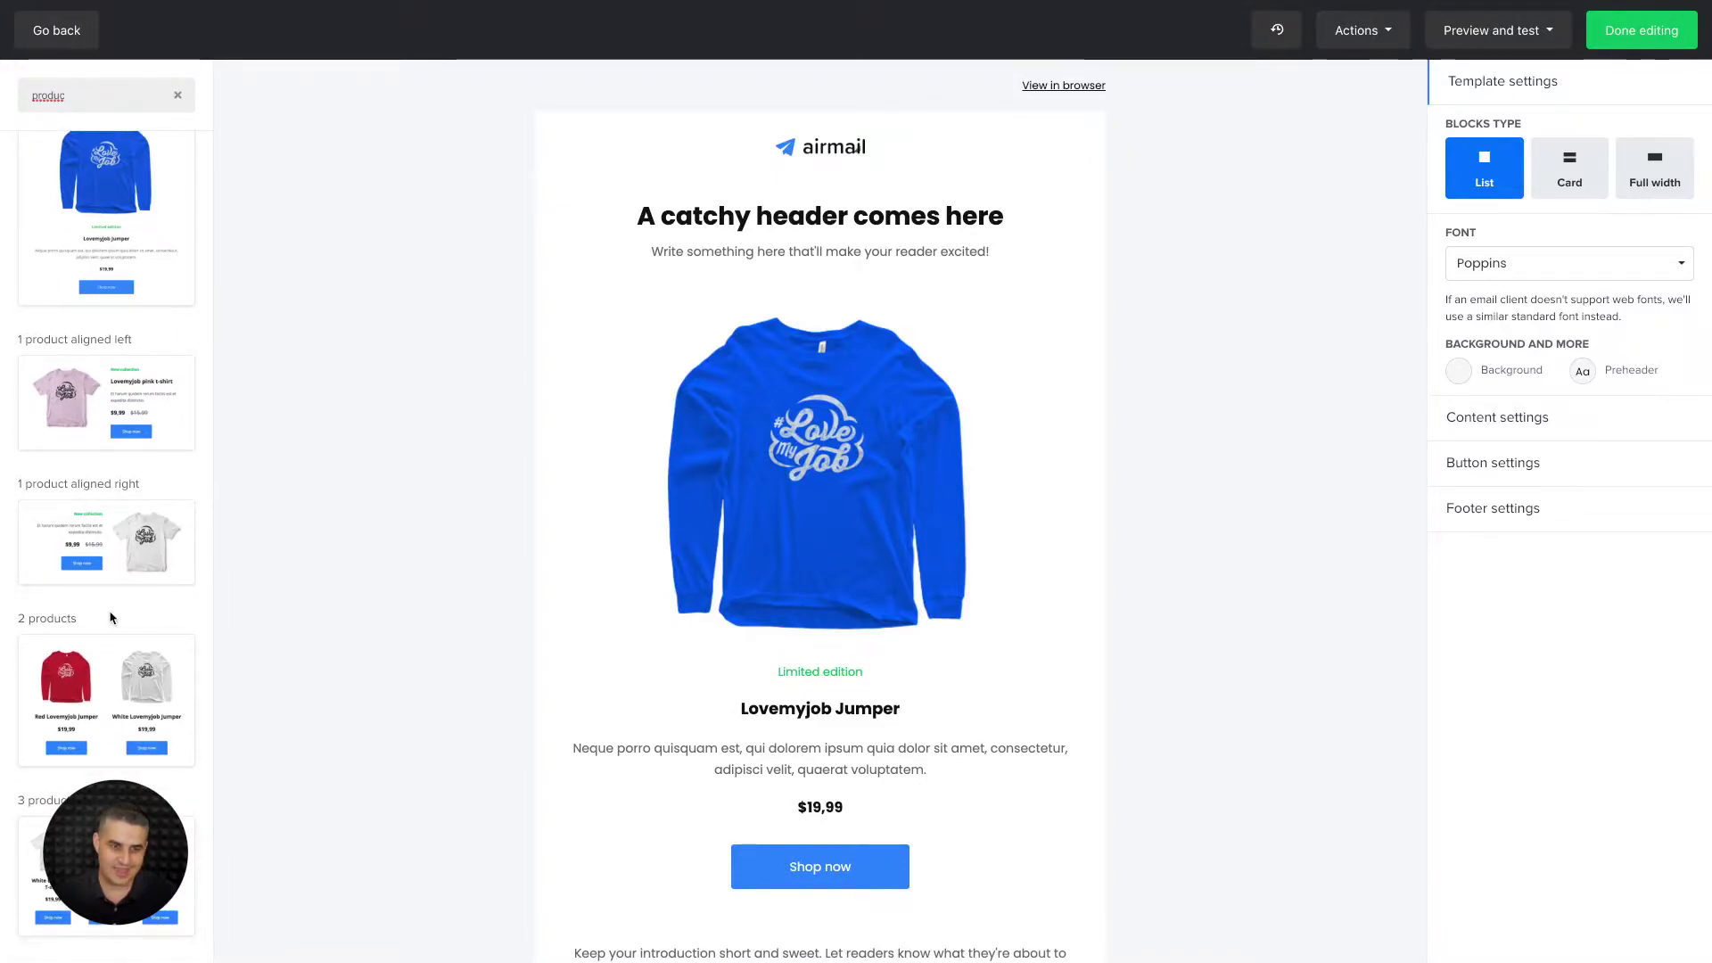
{"action": "scroll", "coordinate": [110, 617], "scroll_direction": "up", "scroll_amount": 1}
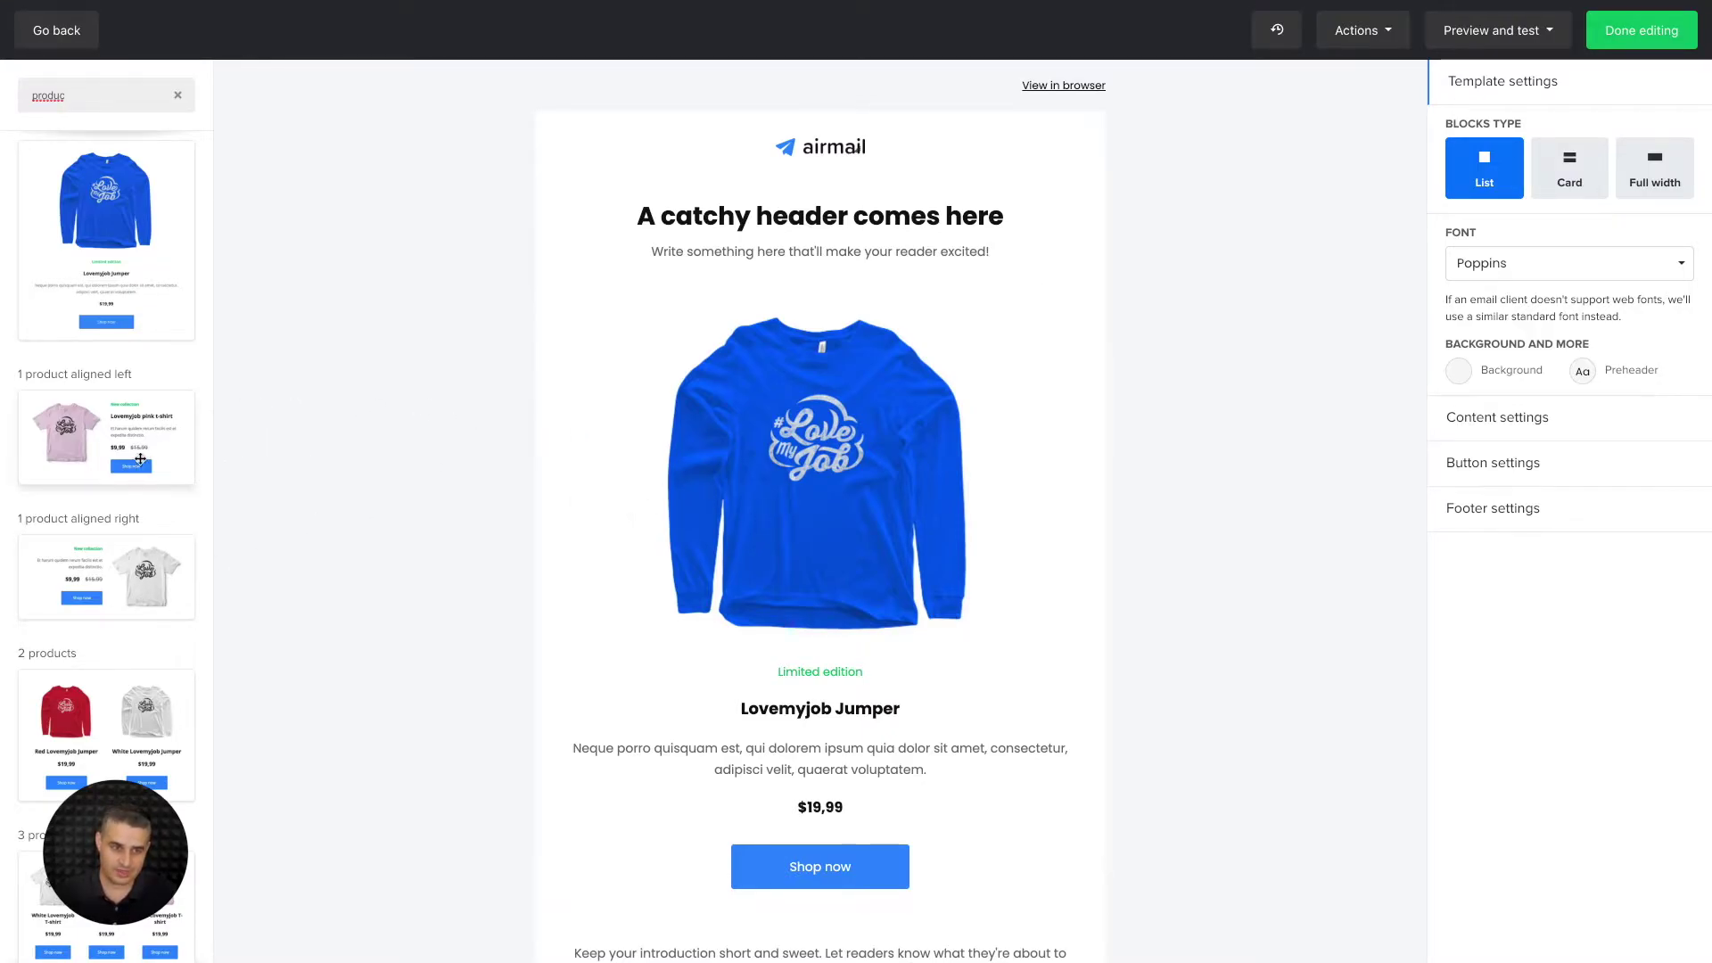
{"action": "scroll", "coordinate": [140, 459], "scroll_direction": "up", "scroll_amount": 7}
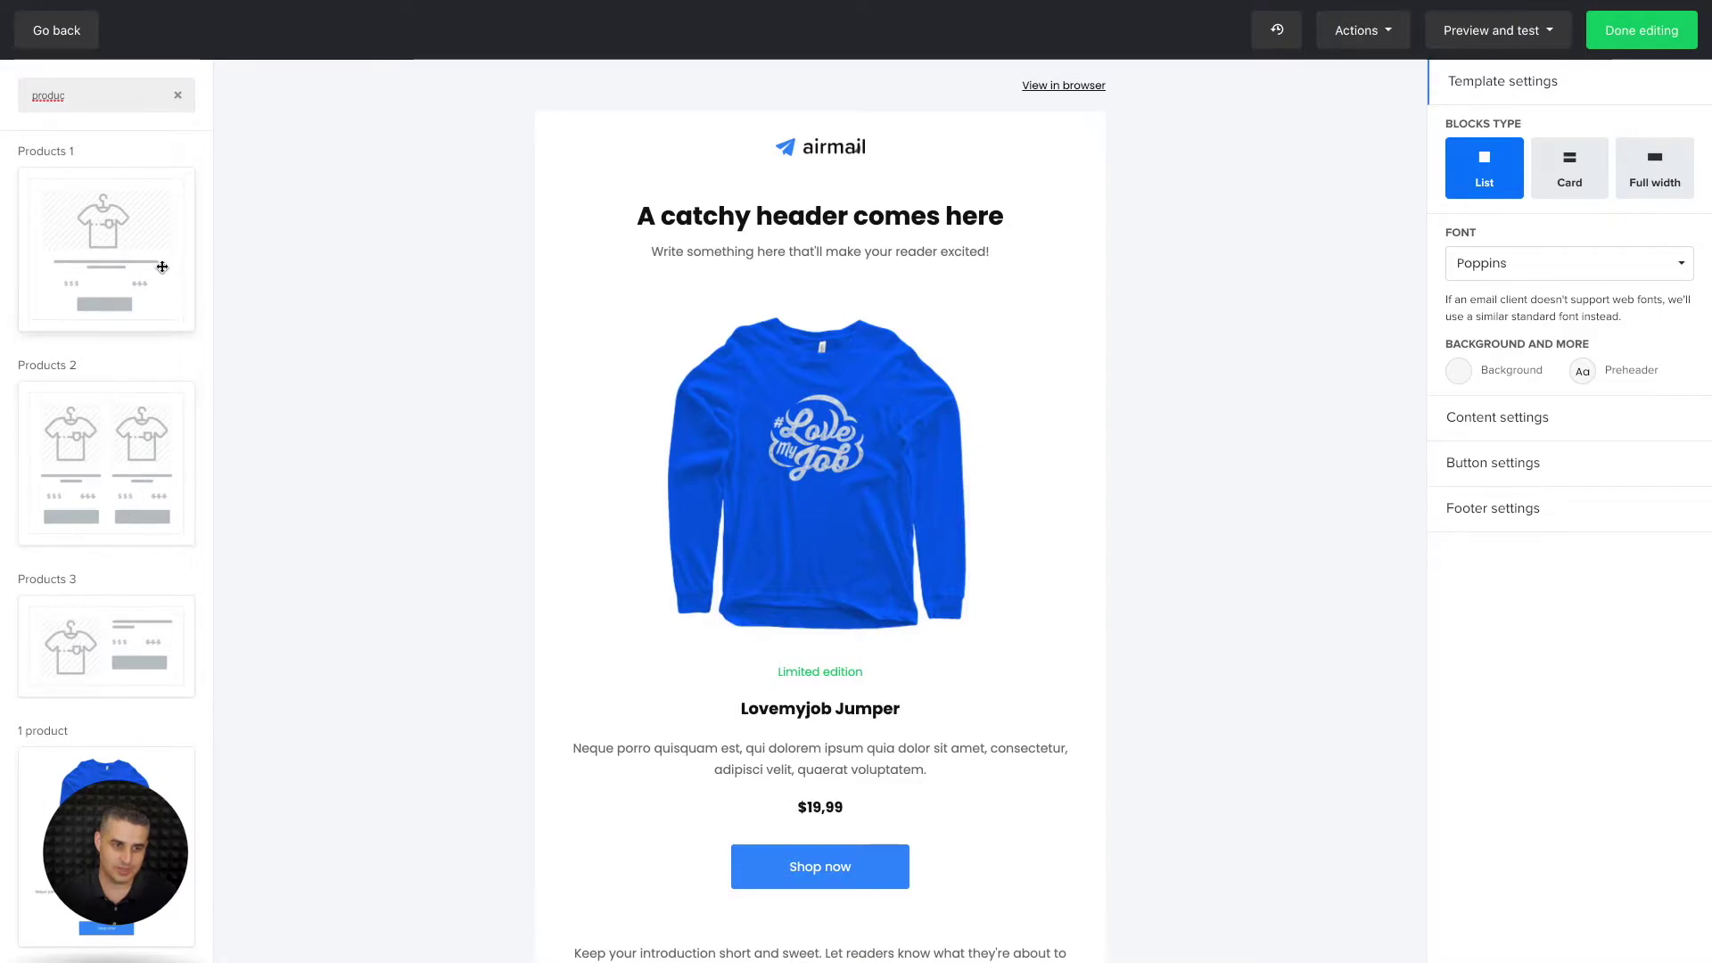
Add a Products 1 block below the header with the store's adidas Originals Gazelle (€80.00) and save it
{"action": "left_click", "coordinate": [177, 97]}
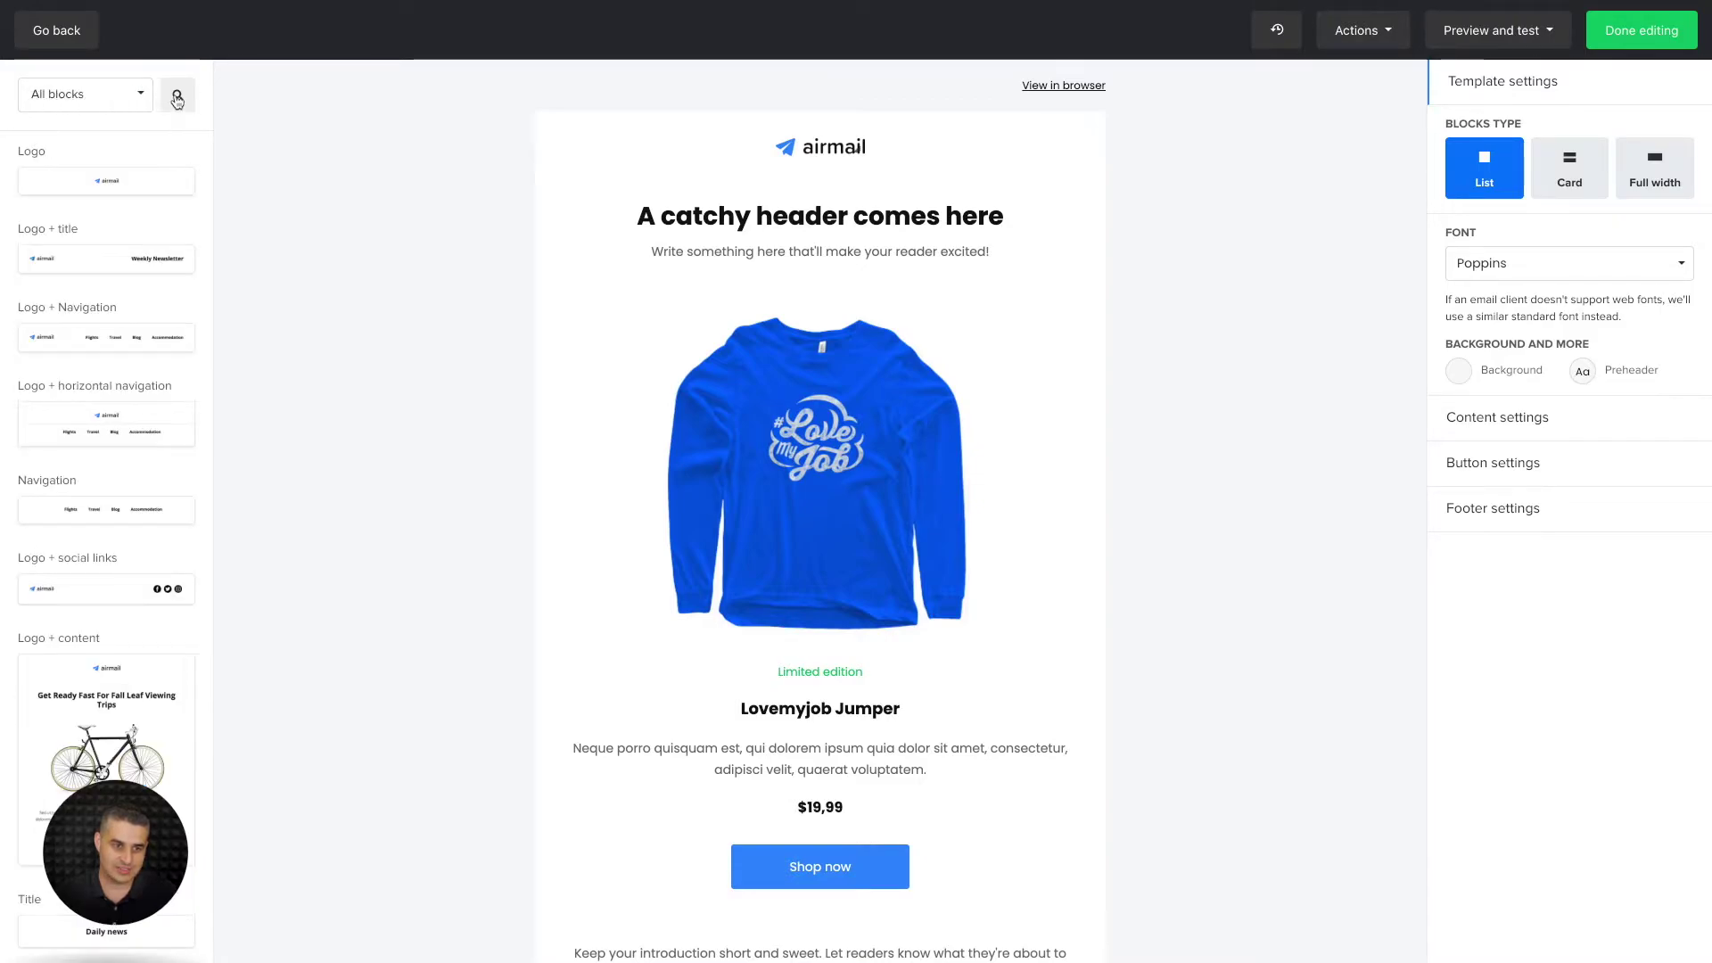
{"action": "left_click", "coordinate": [123, 97]}
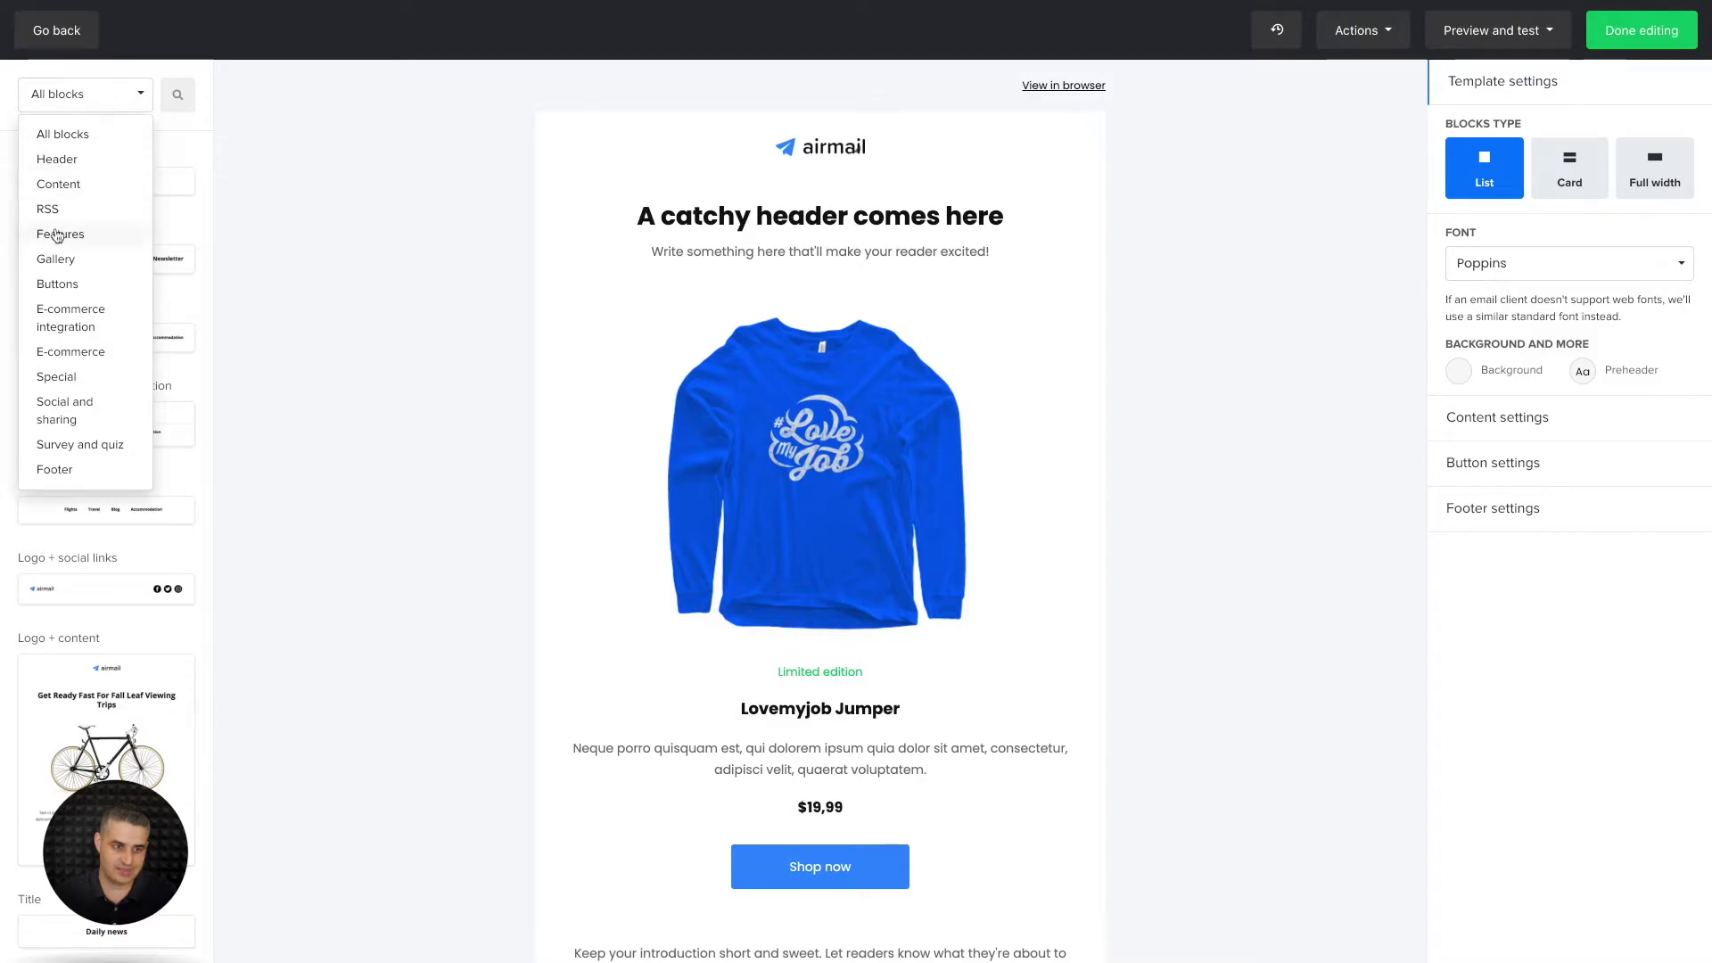
{"action": "left_click", "coordinate": [73, 322]}
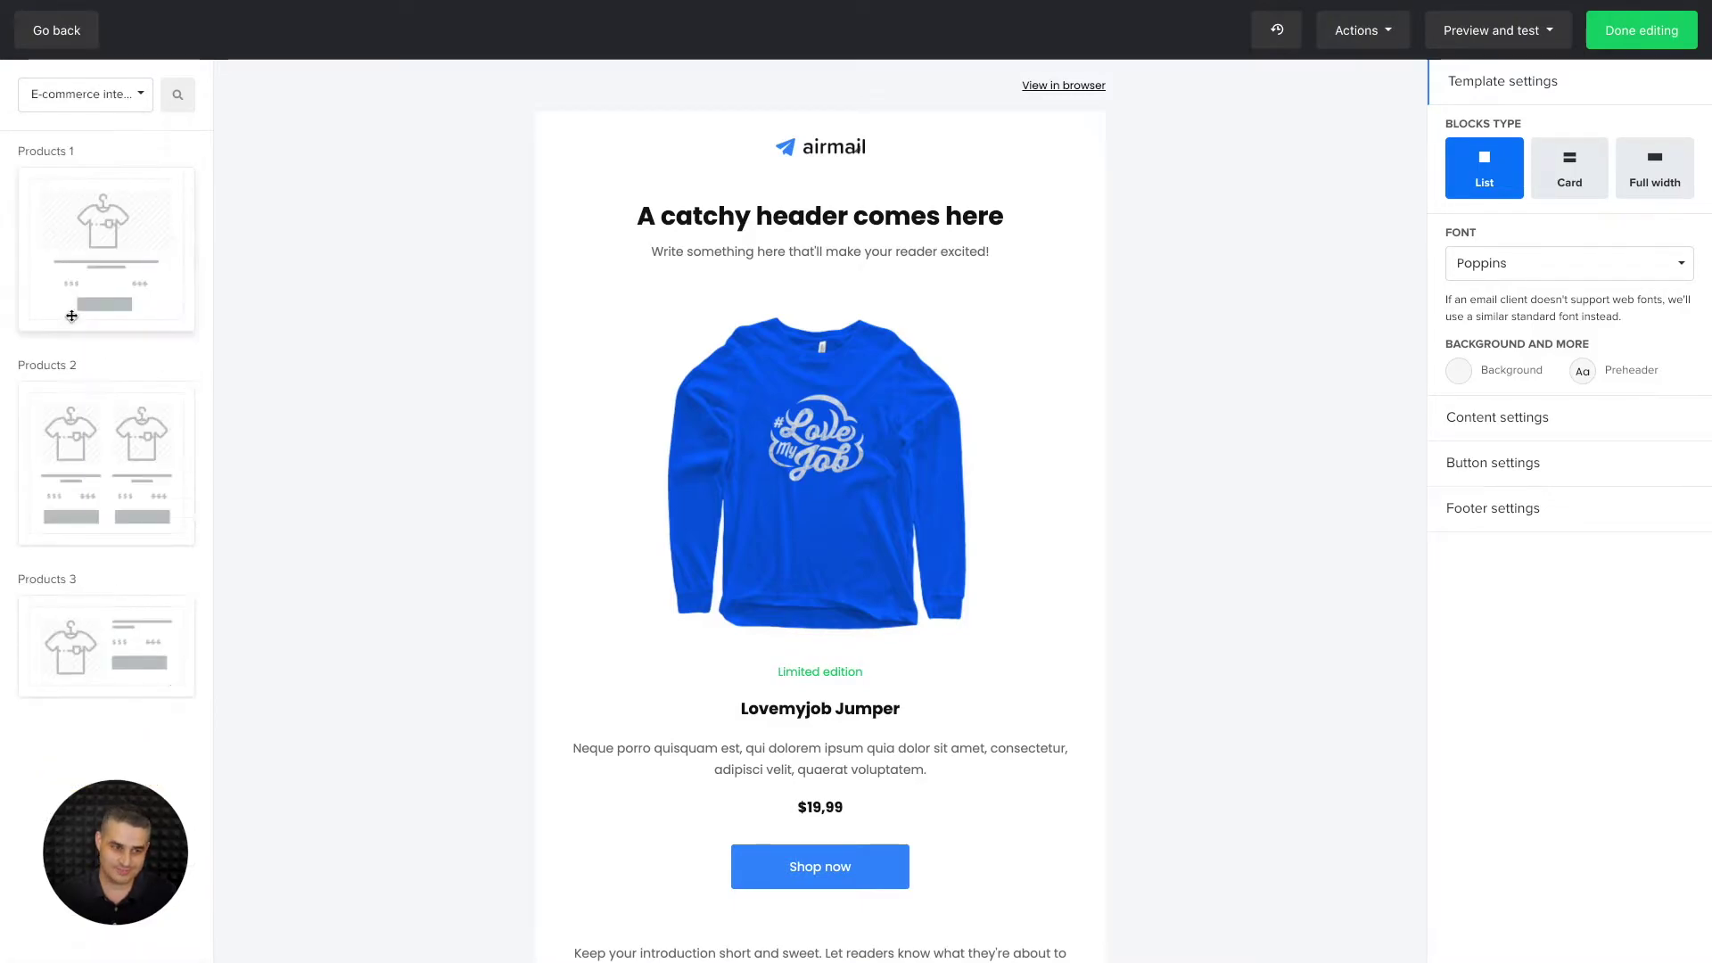
{"action": "left_click_drag", "start_coordinate": [92, 283], "coordinate": [700, 351]}
{"action": "scroll", "coordinate": [688, 519], "scroll_direction": "down", "scroll_amount": 1}
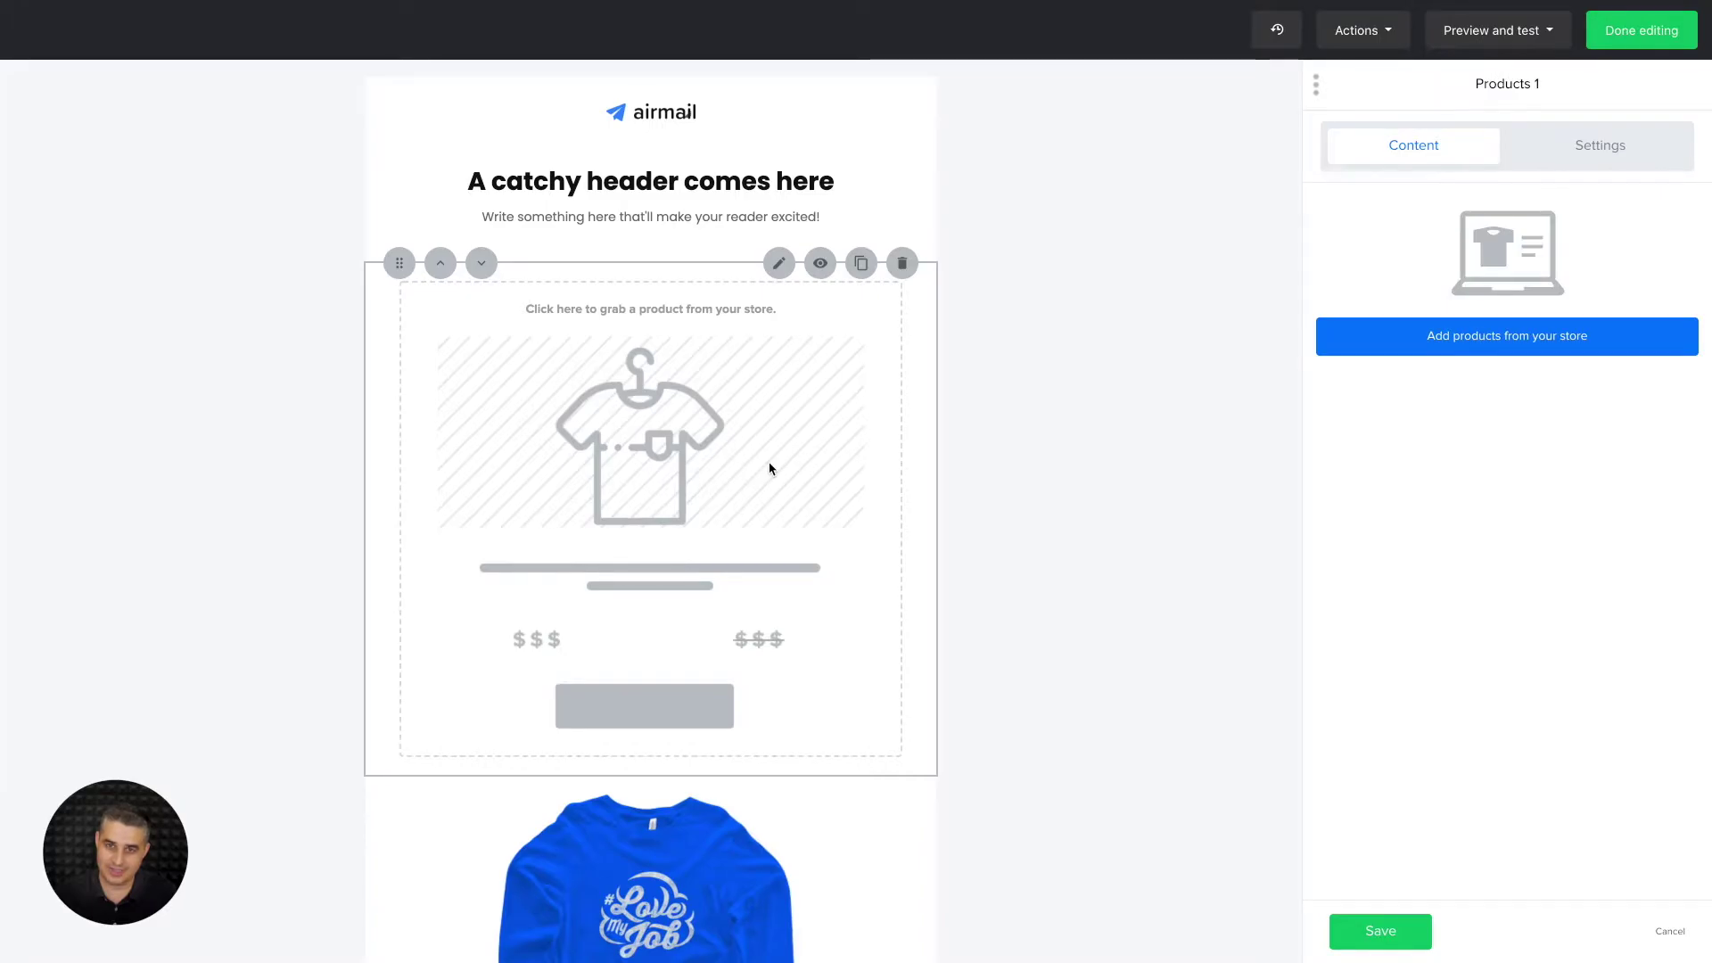
{"action": "left_click", "coordinate": [1492, 343]}
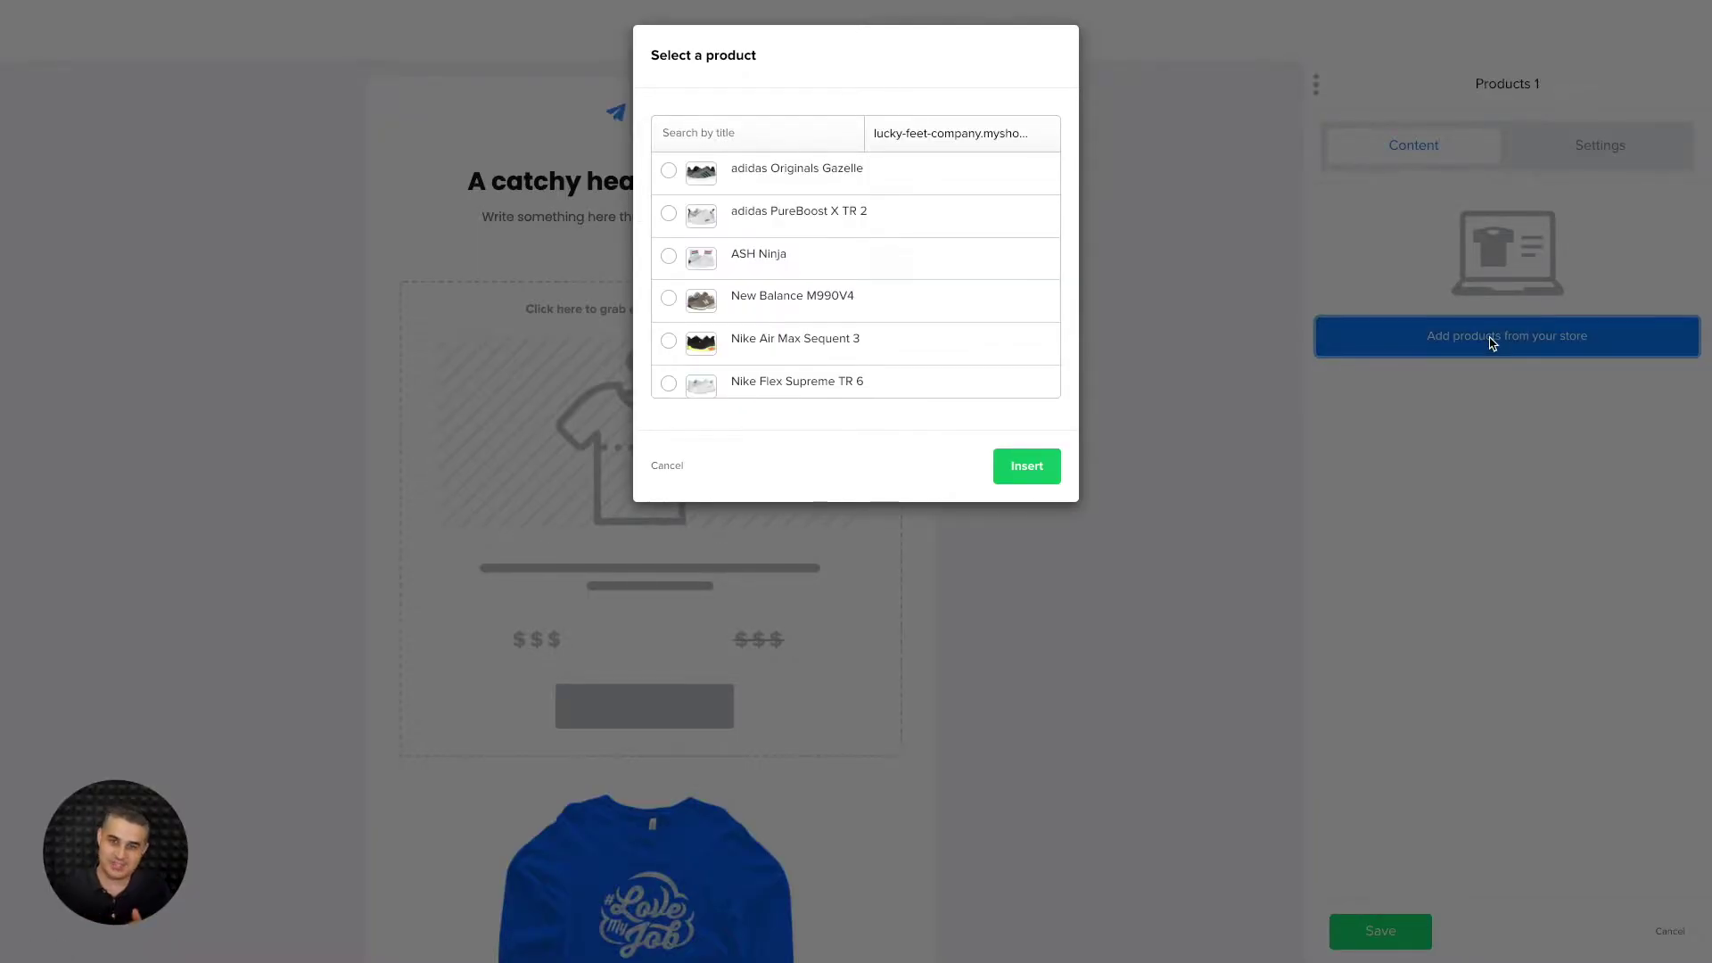
{"action": "left_click", "coordinate": [669, 170]}
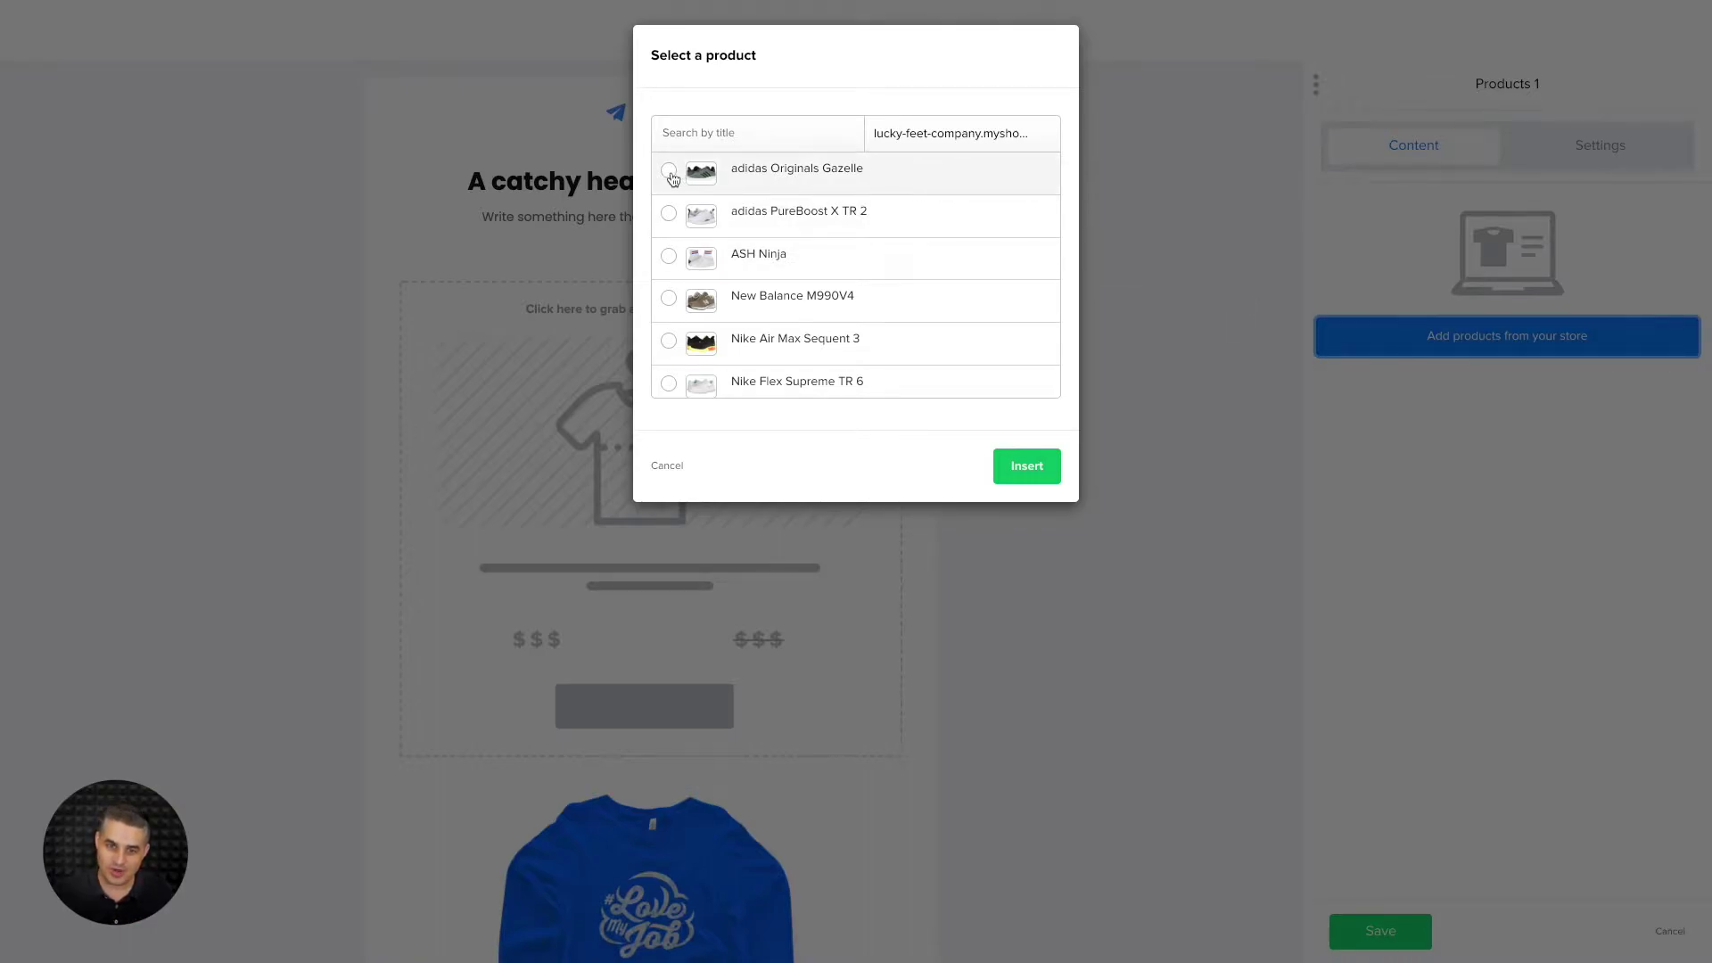
{"action": "left_click", "coordinate": [1015, 418]}
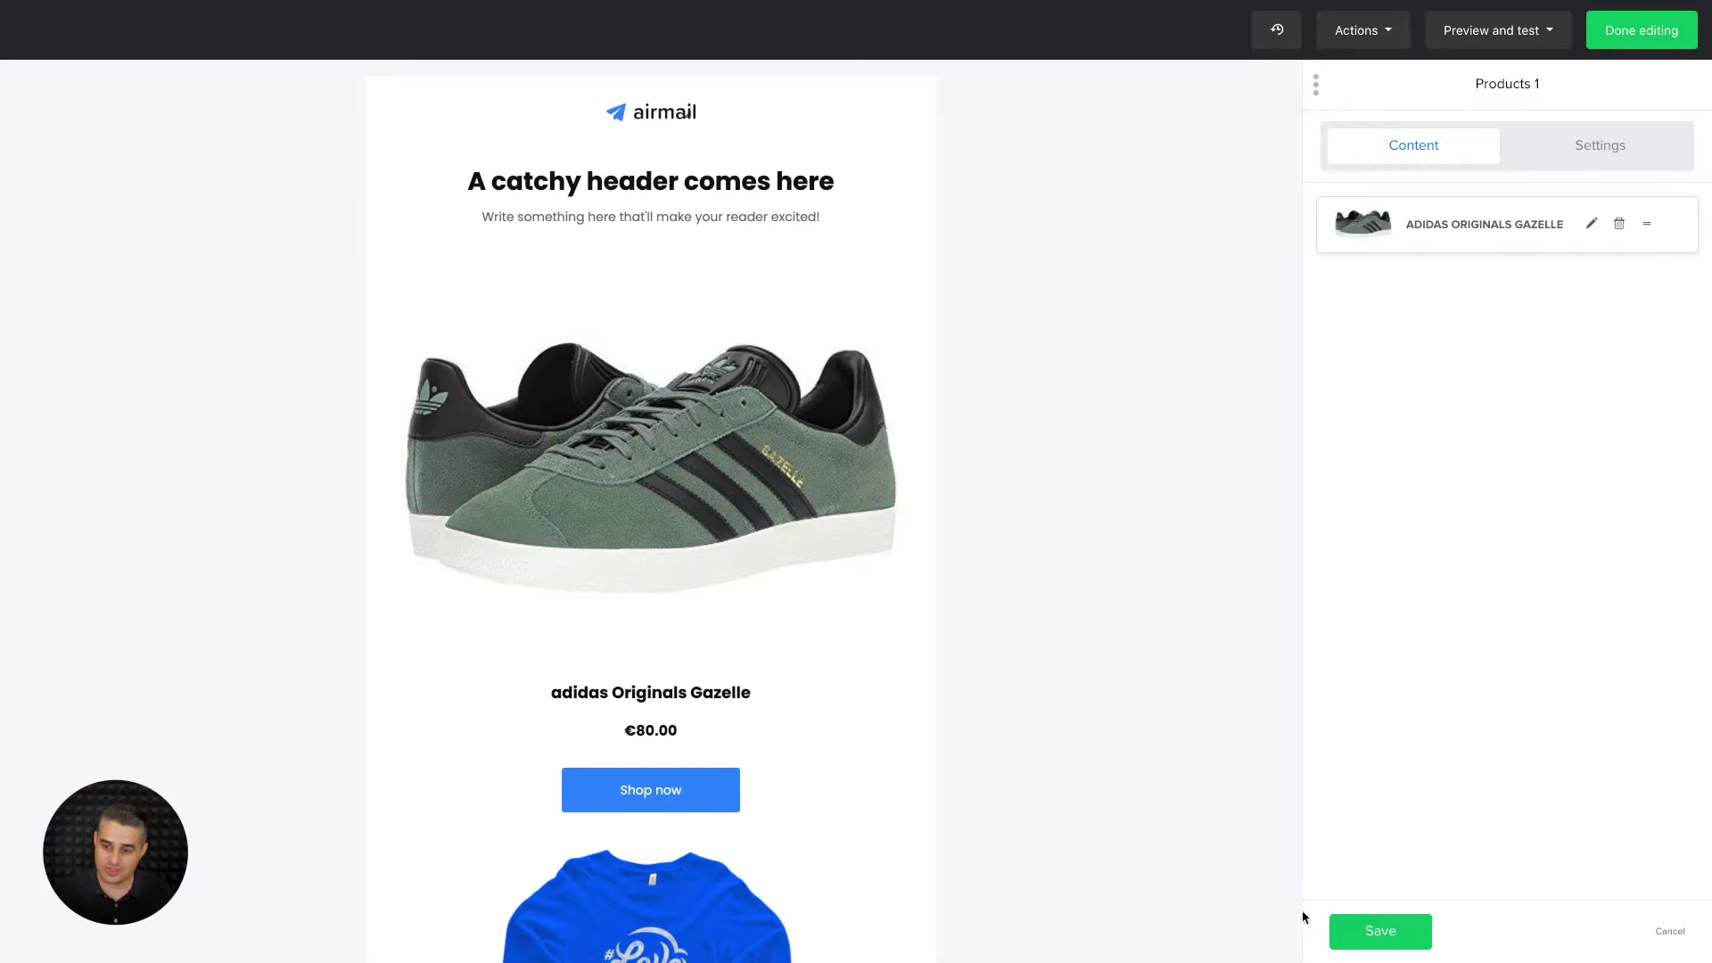
{"action": "left_click", "coordinate": [1393, 931]}
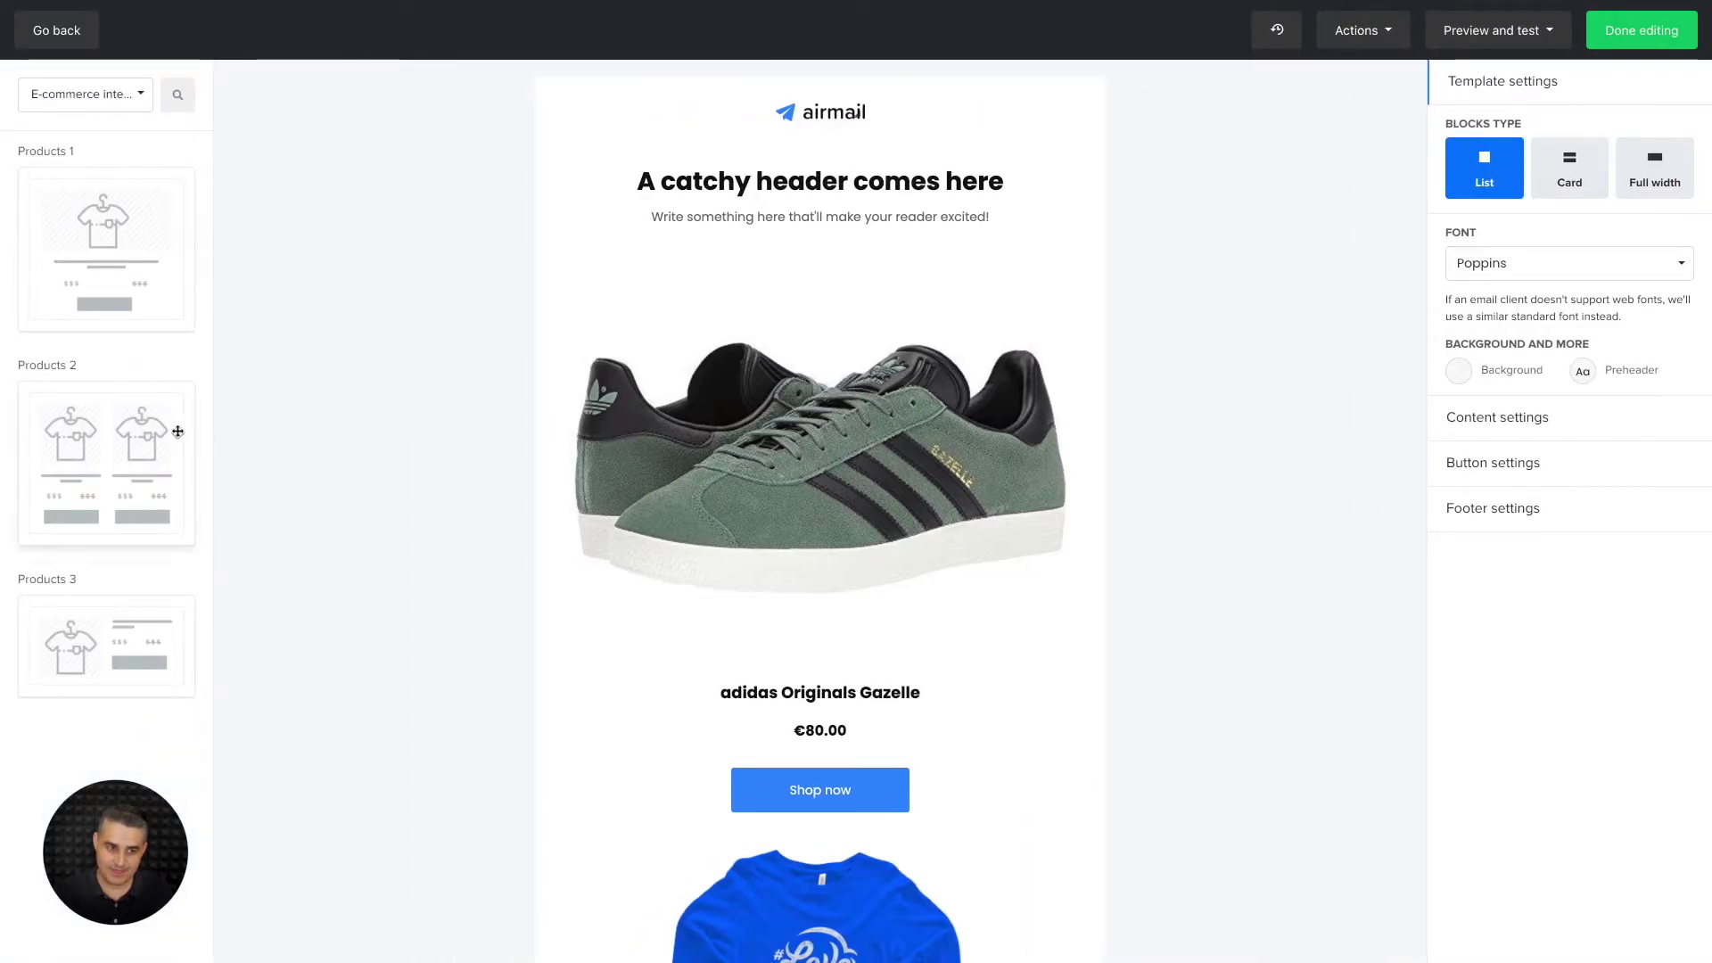
Add a Products 2 block with Gazelle, PureBoost X TR 2, ASH Ninja, New Balance M990V4 and Air Max Sequent 3
{"action": "left_click_drag", "start_coordinate": [178, 432], "coordinate": [713, 678]}
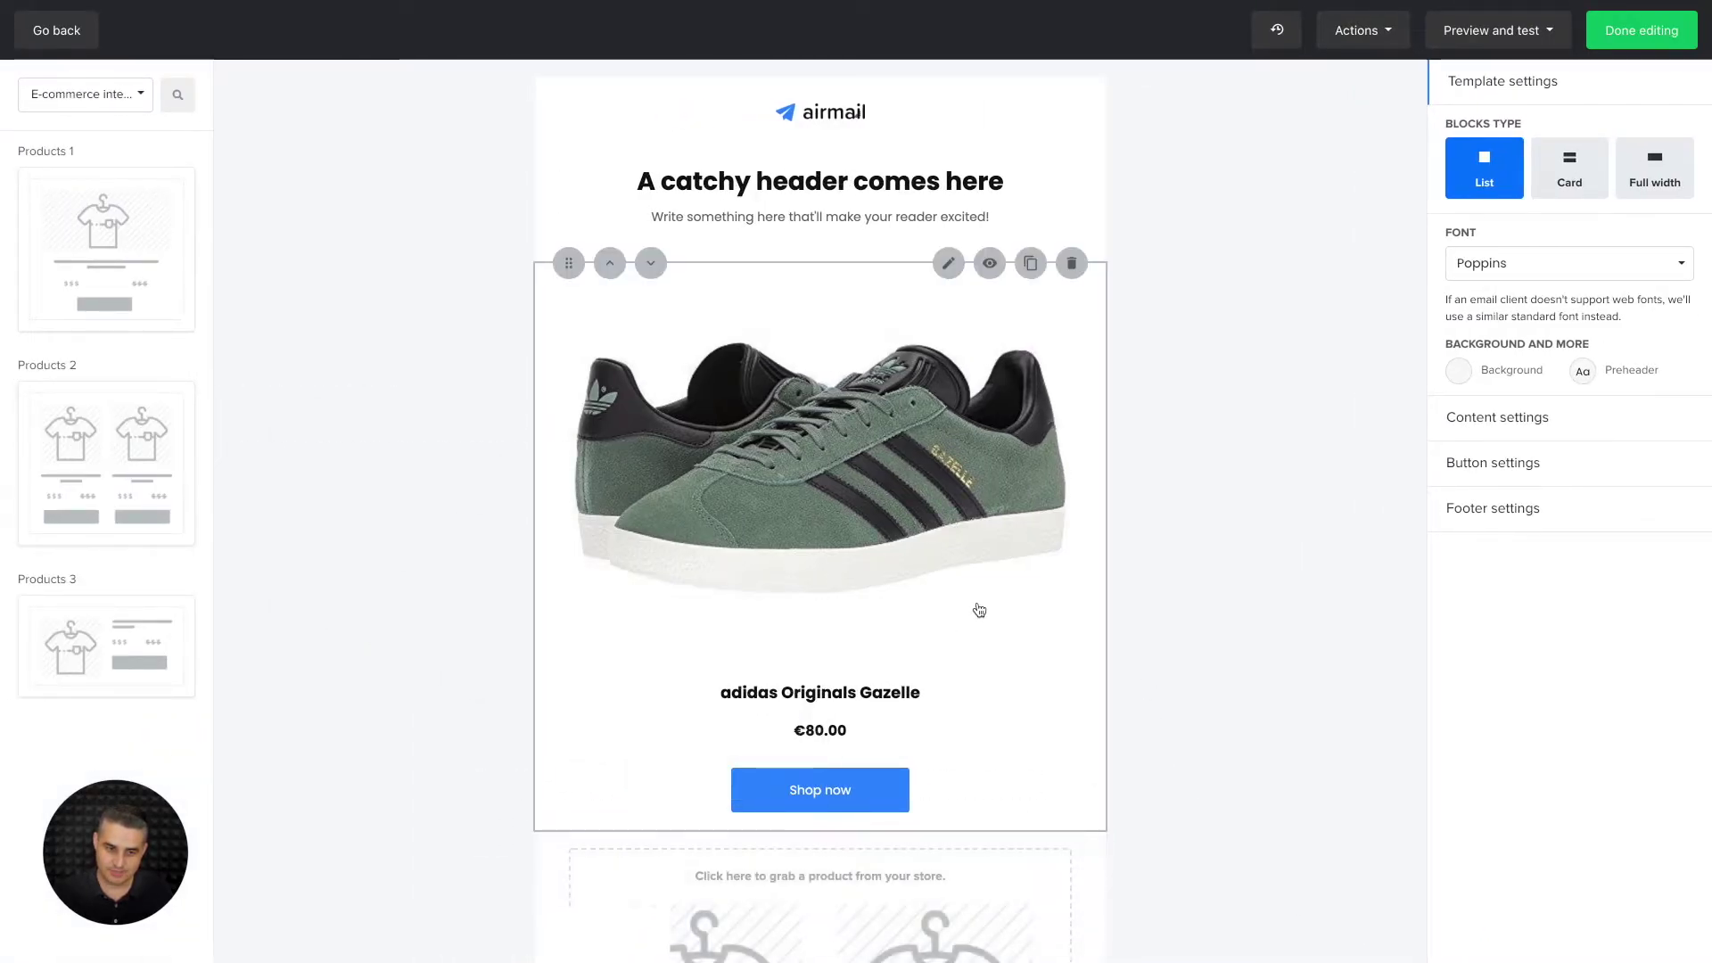
{"action": "scroll", "coordinate": [980, 610], "scroll_direction": "down", "scroll_amount": 4}
{"action": "left_click", "coordinate": [882, 632]}
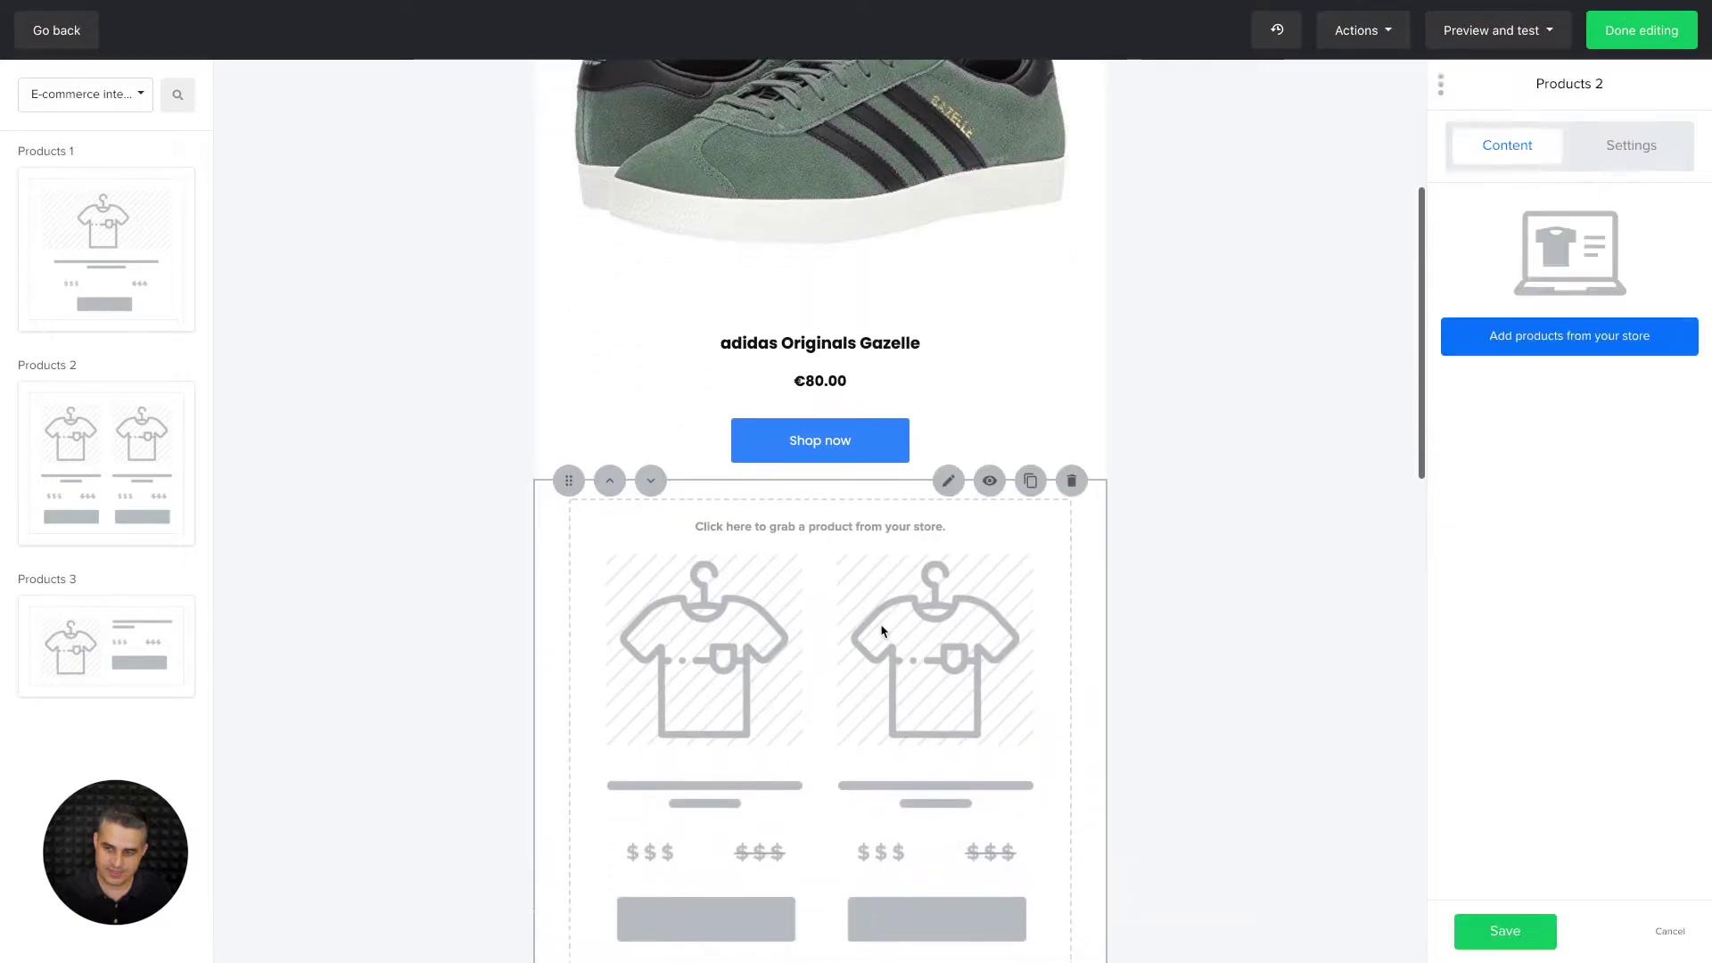
{"action": "left_click", "coordinate": [1463, 344]}
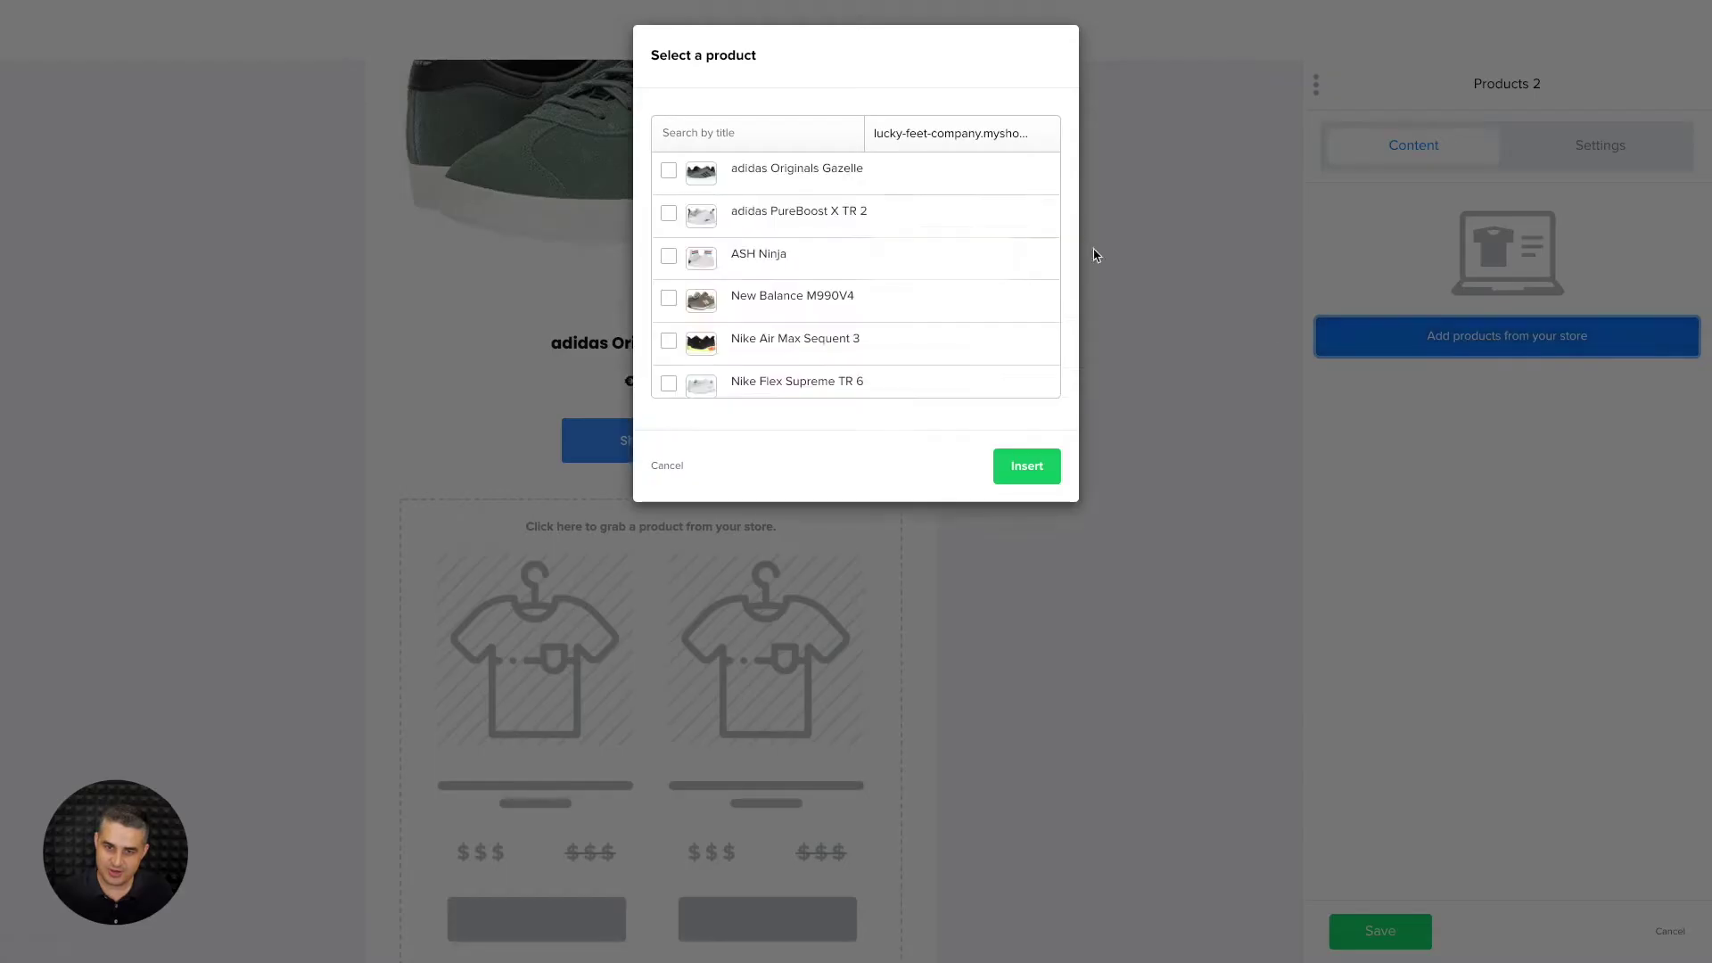
{"action": "left_click", "coordinate": [668, 170]}
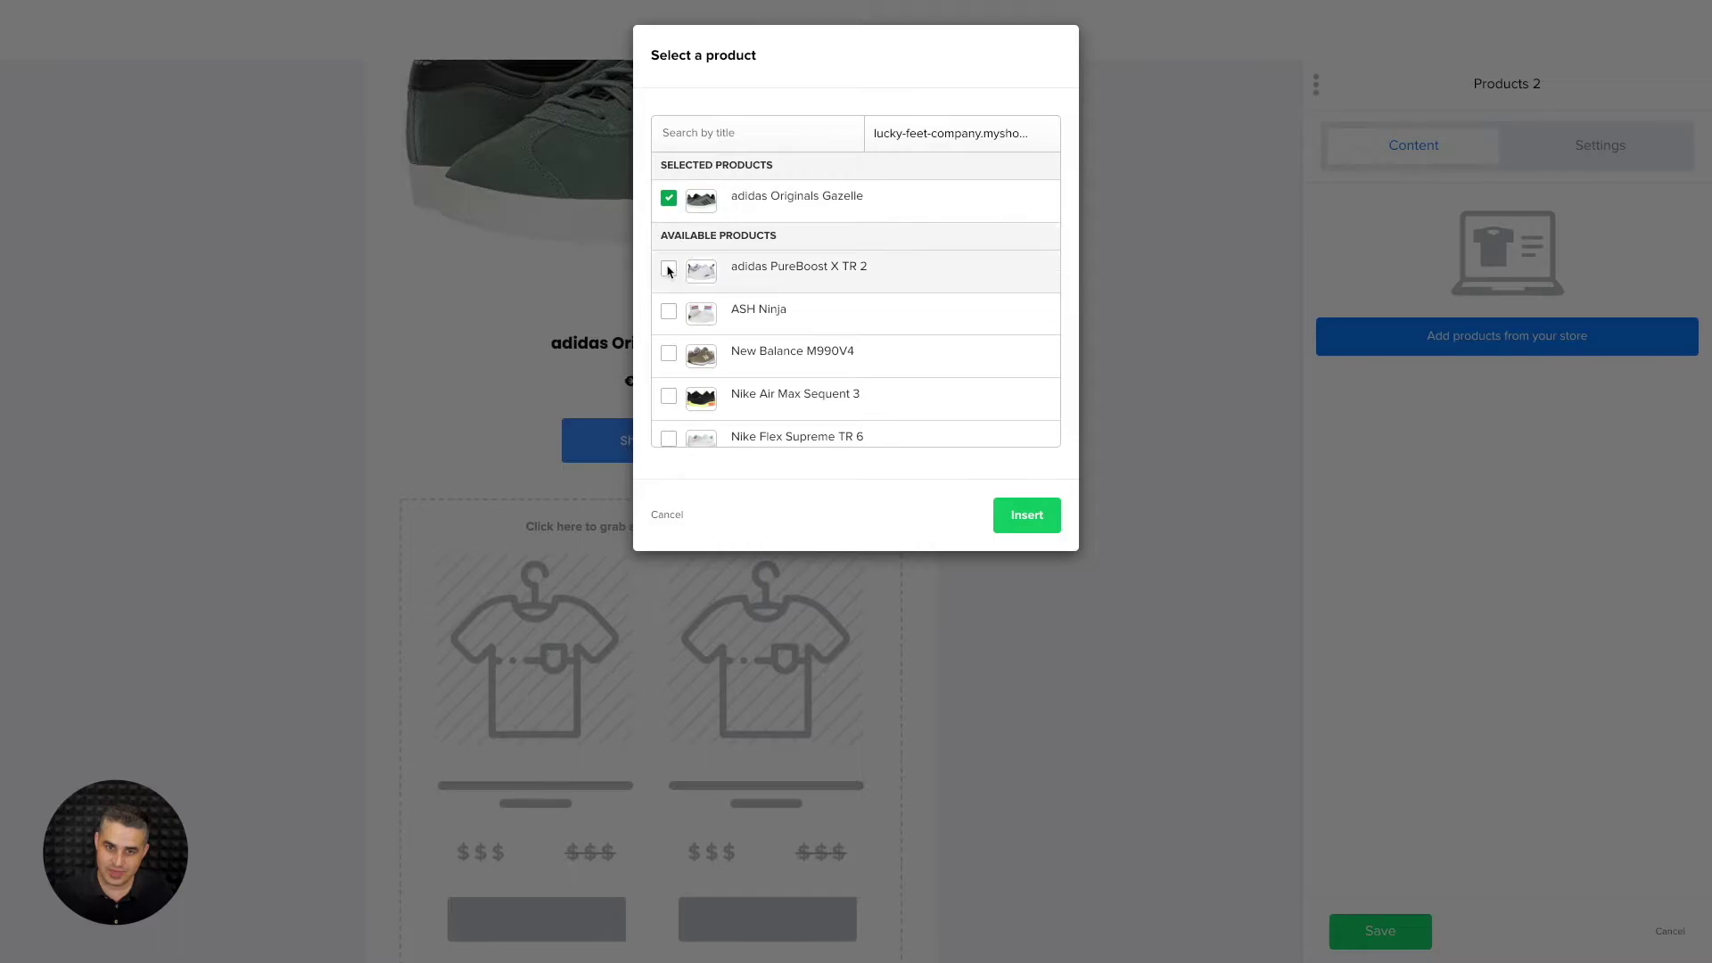
{"action": "left_click", "coordinate": [669, 269]}
{"action": "left_click", "coordinate": [668, 312]}
{"action": "left_click", "coordinate": [669, 354]}
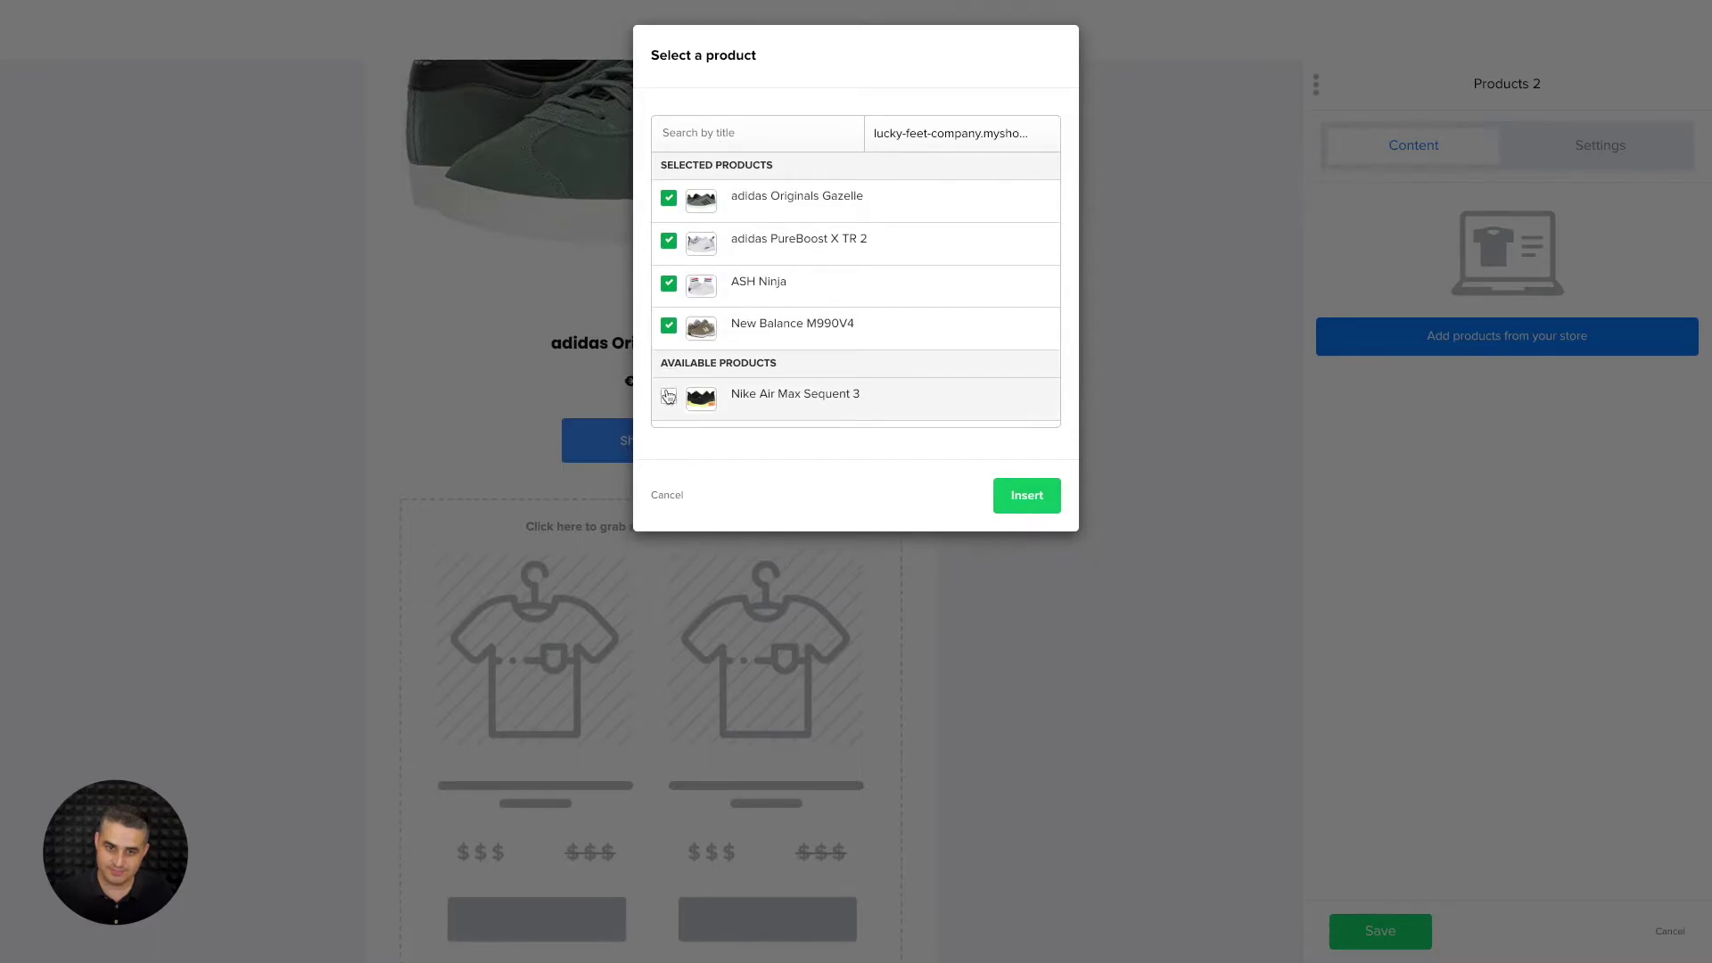
{"action": "left_click", "coordinate": [669, 396]}
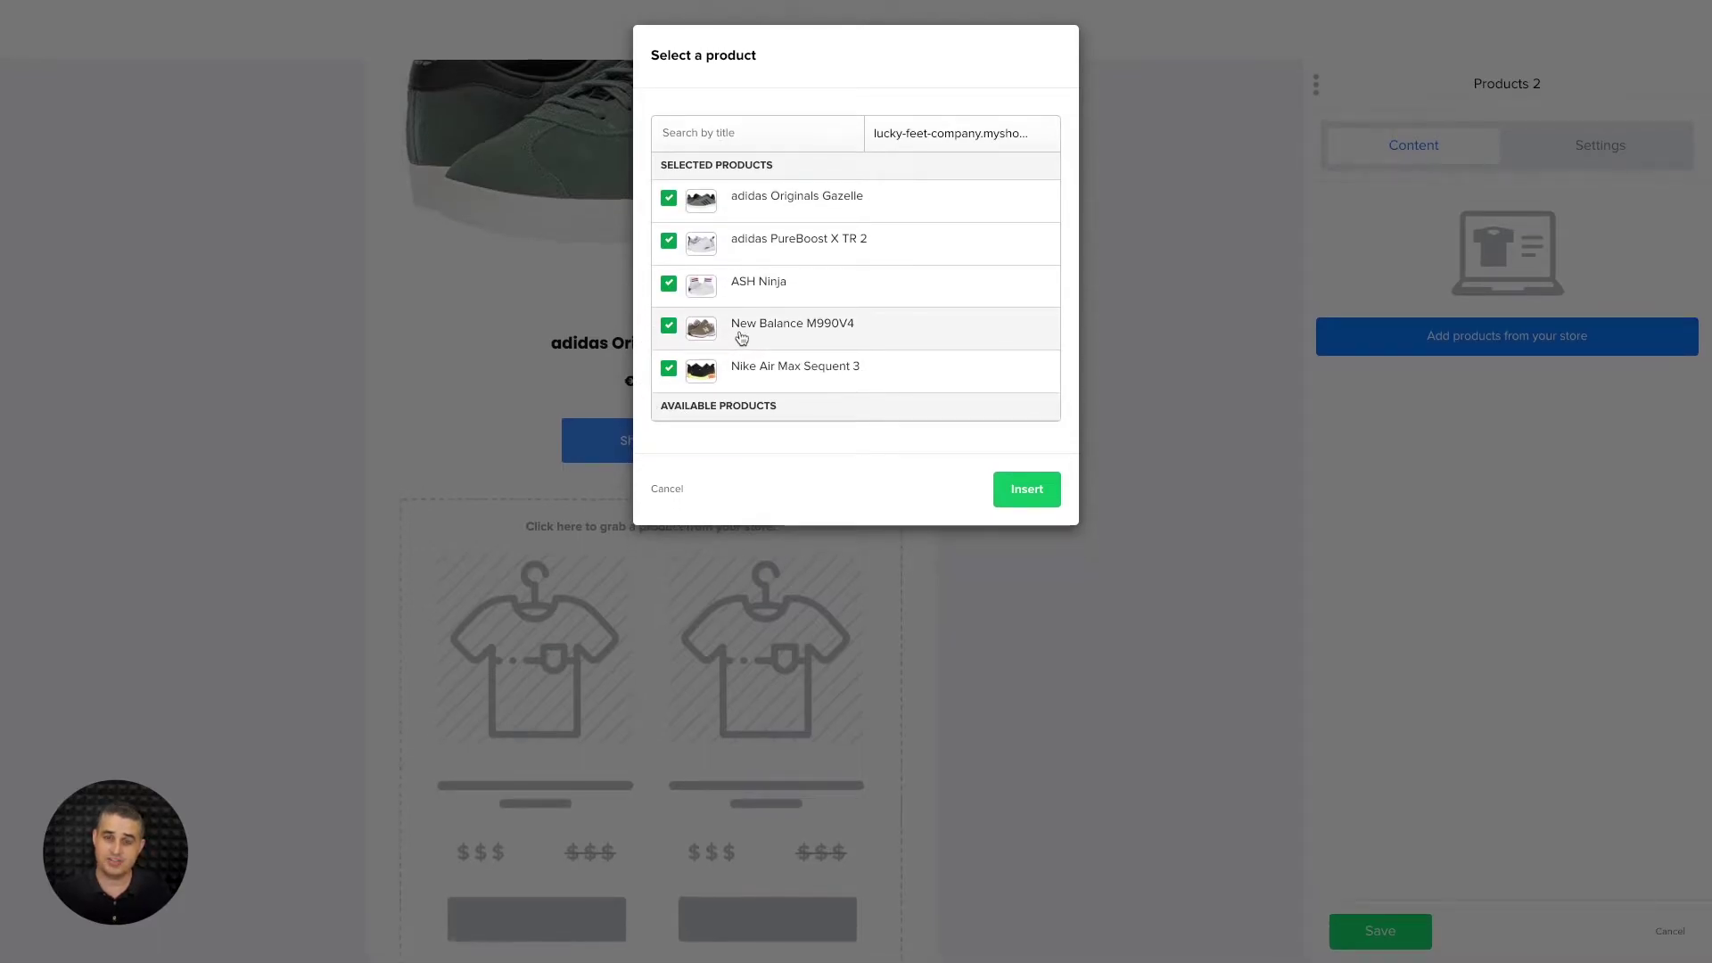
{"action": "left_click", "coordinate": [1026, 489]}
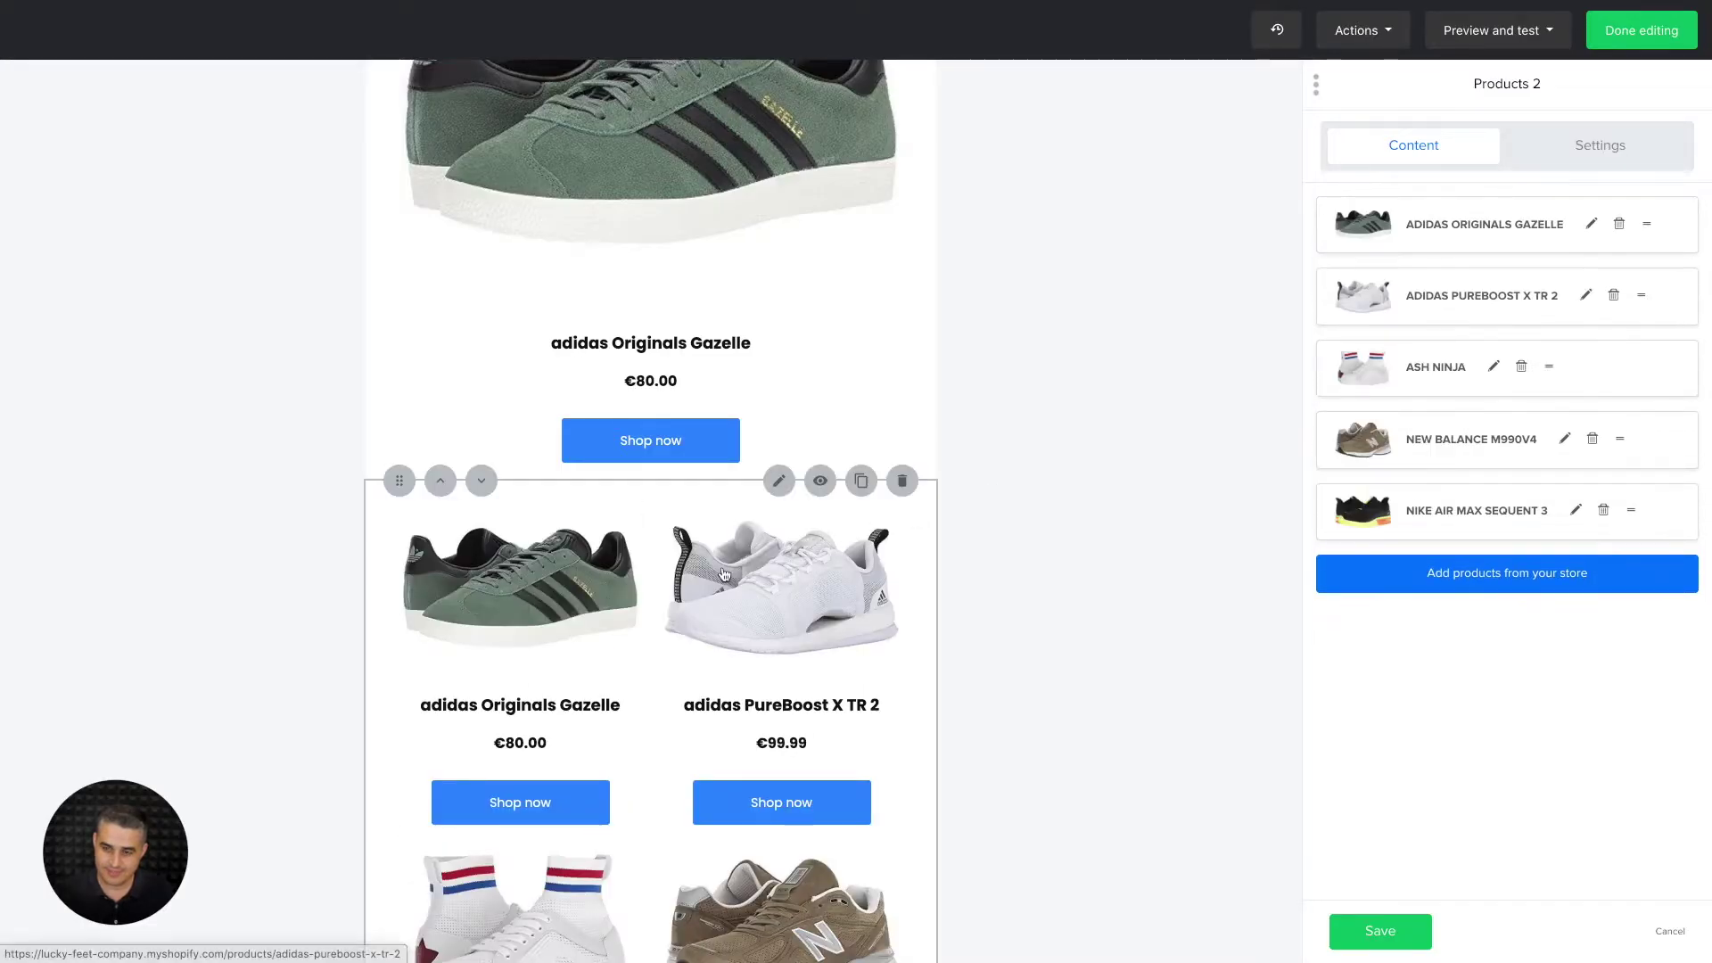
Add adidas PureBoost X TR 2 again as the sixth product and save the block
{"action": "scroll", "coordinate": [724, 574], "scroll_direction": "down", "scroll_amount": 4}
{"action": "scroll", "coordinate": [725, 573], "scroll_direction": "down", "scroll_amount": 1}
{"action": "left_click", "coordinate": [1447, 579]}
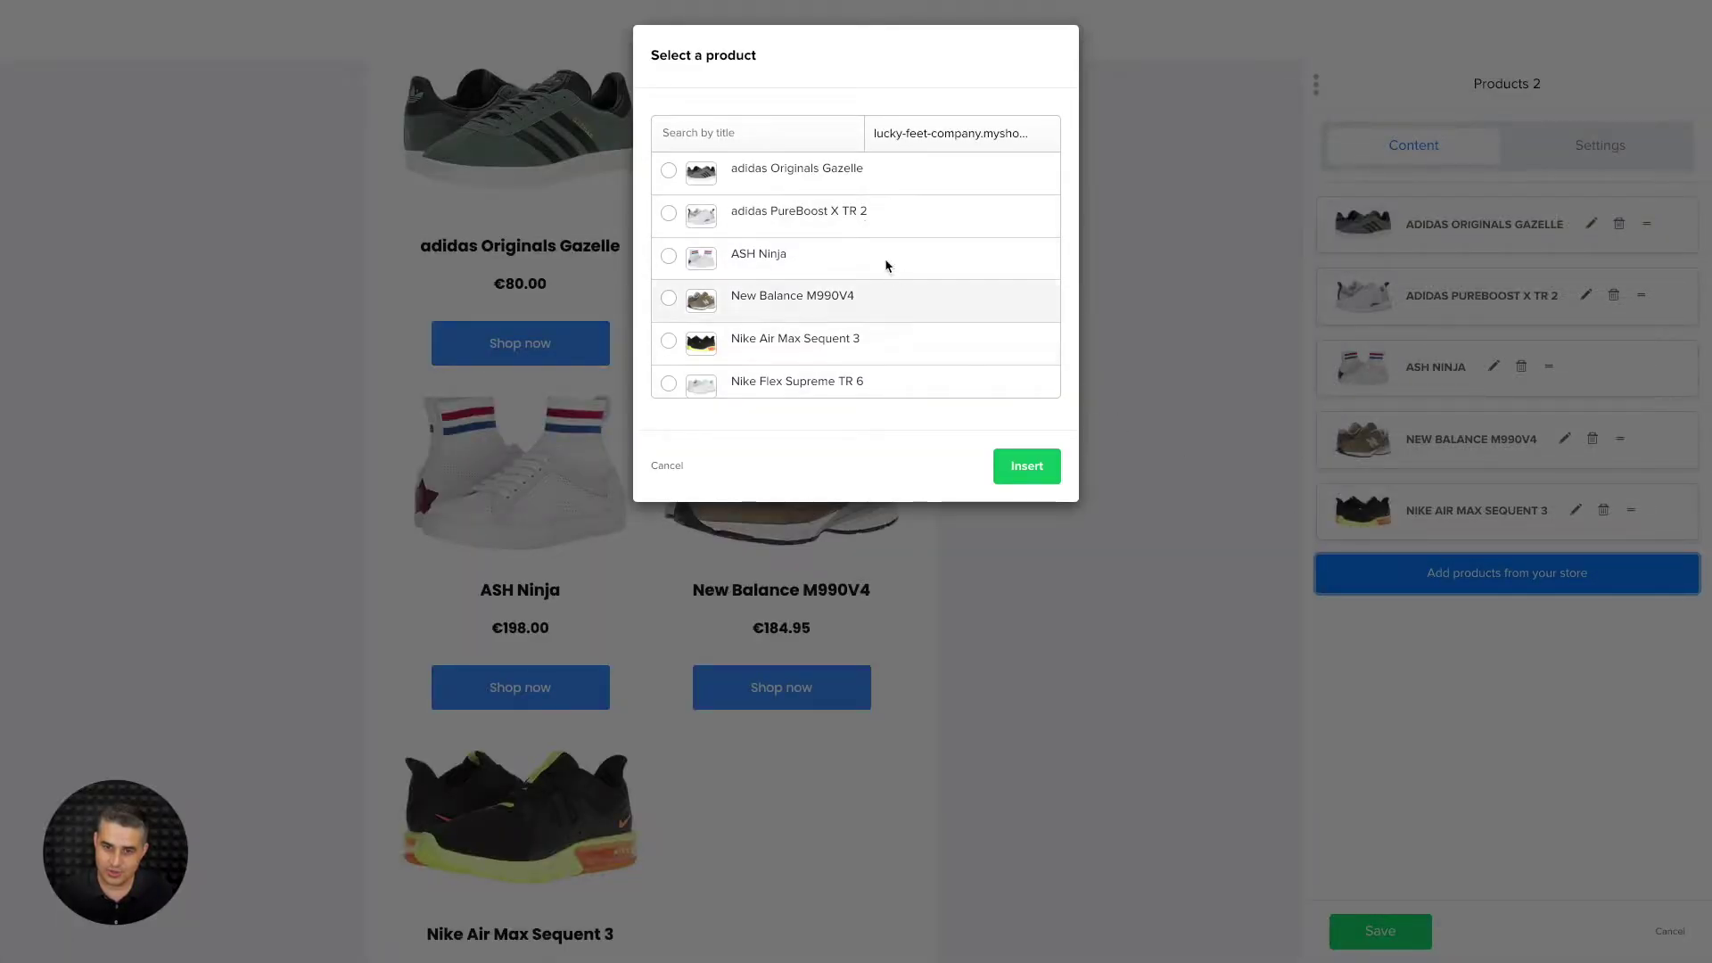
{"action": "left_click", "coordinate": [670, 213]}
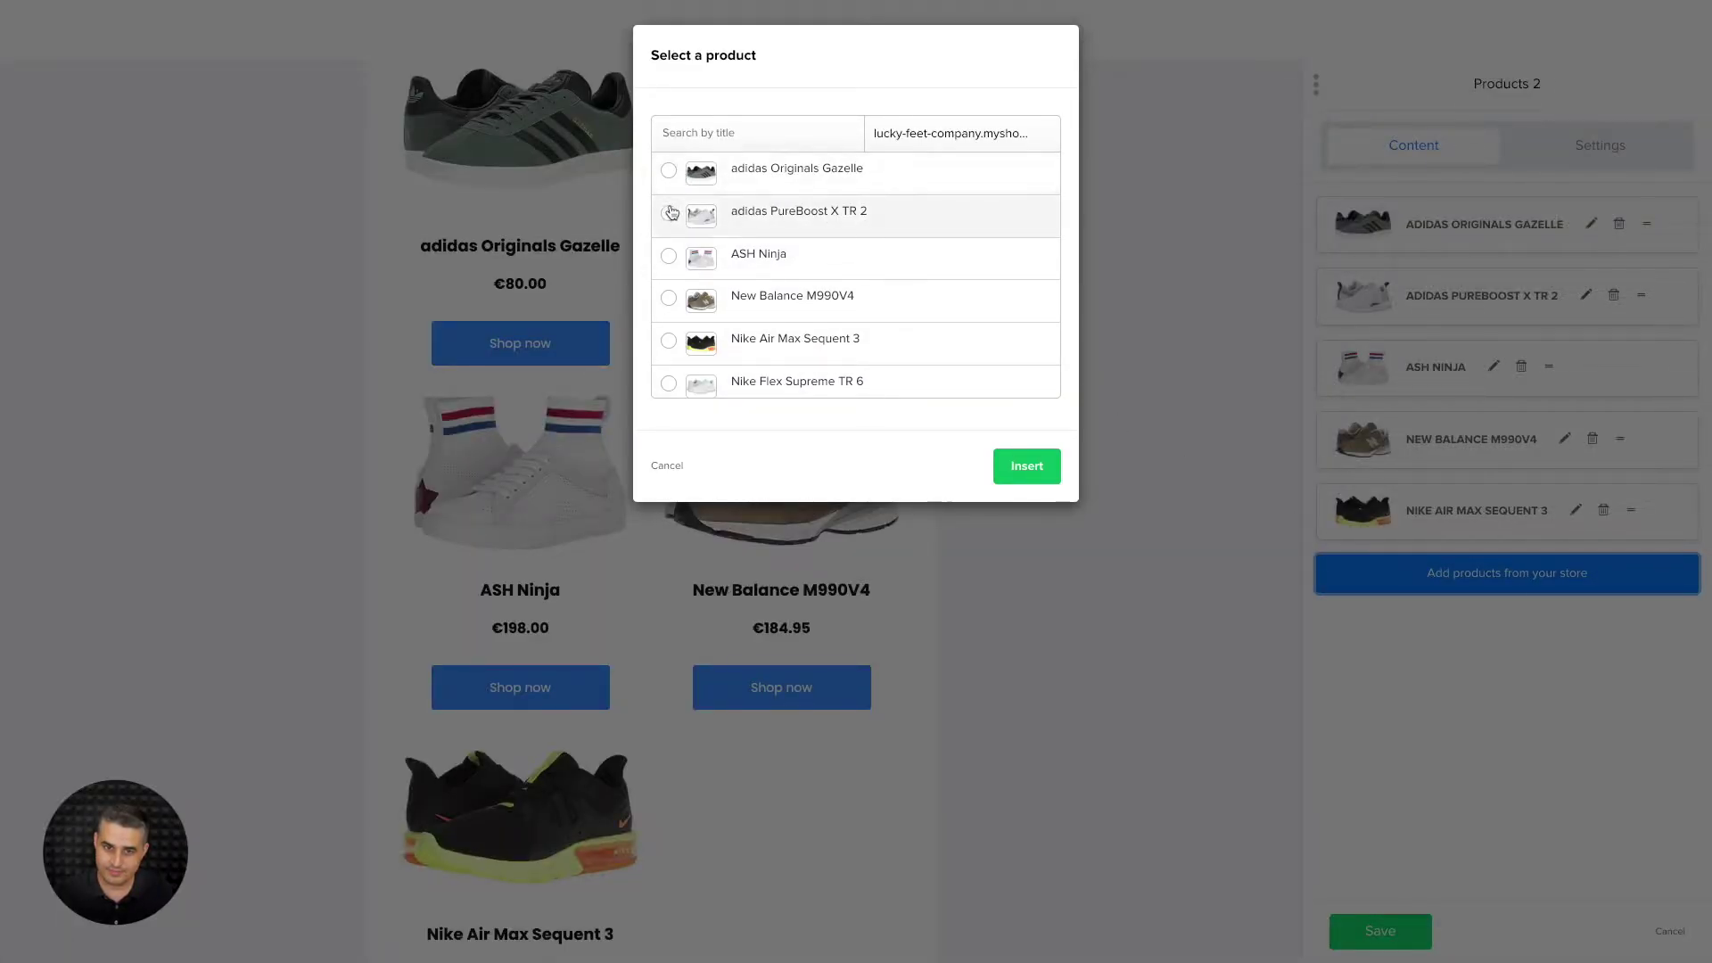
{"action": "left_click", "coordinate": [1028, 417]}
{"action": "scroll", "coordinate": [1030, 421], "scroll_direction": "down", "scroll_amount": 5}
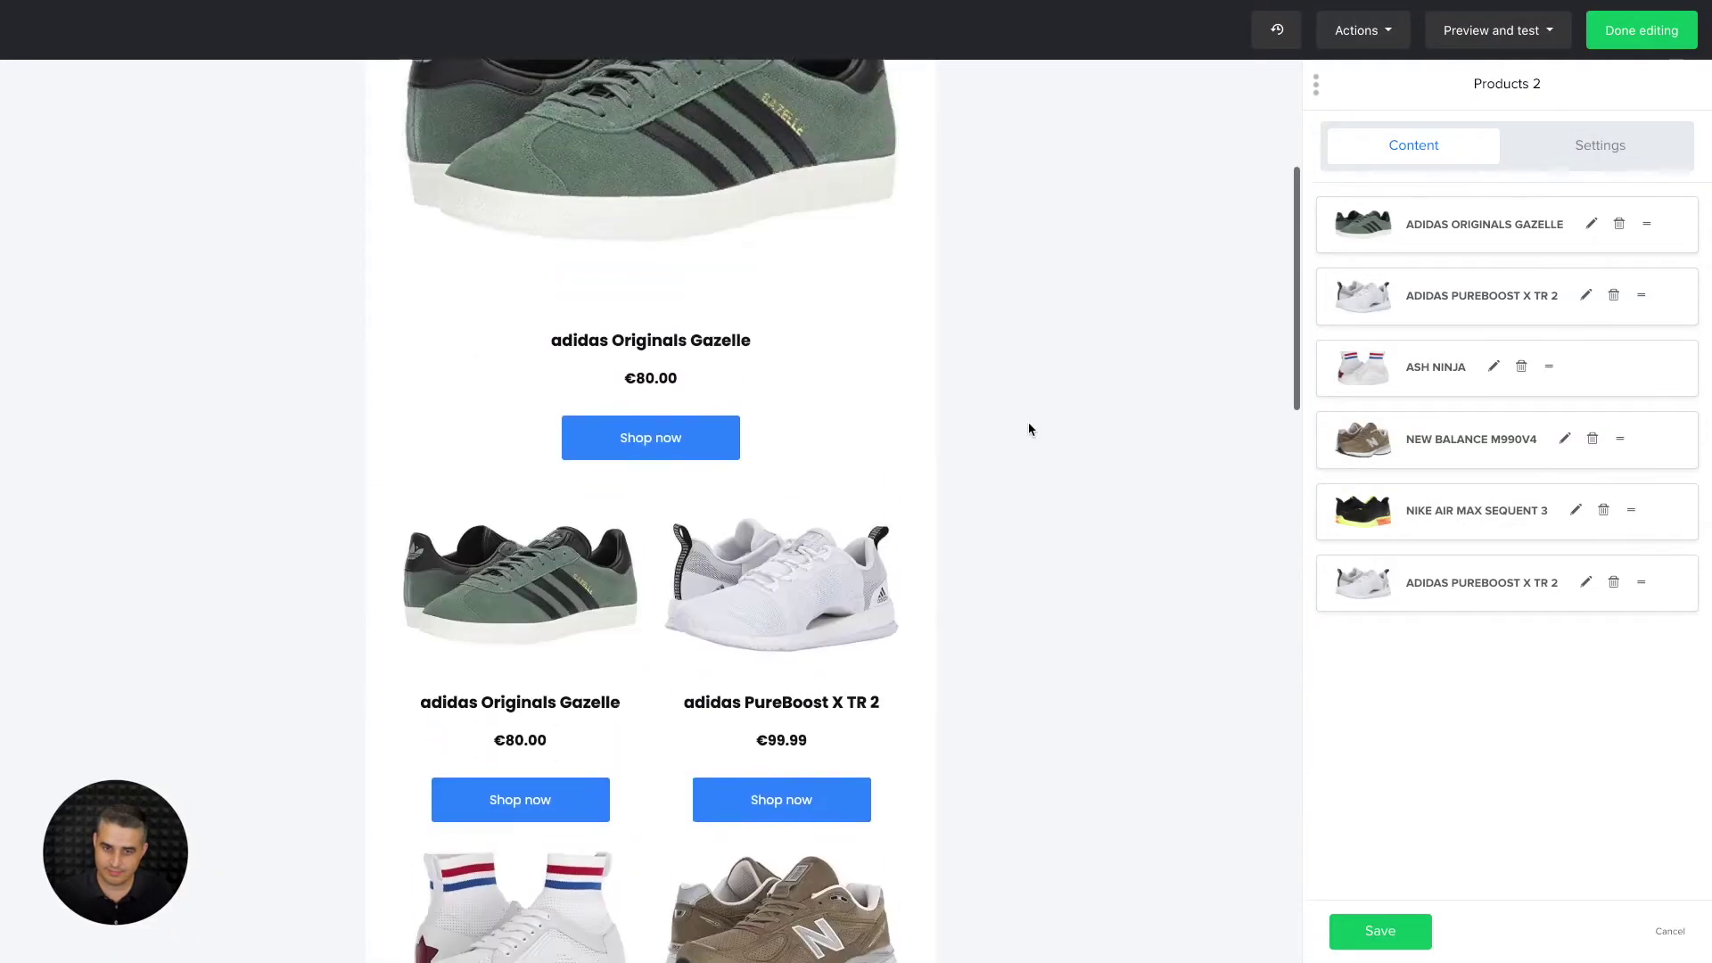
{"action": "scroll", "coordinate": [1029, 429], "scroll_direction": "down", "scroll_amount": 15}
{"action": "scroll", "coordinate": [1029, 429], "scroll_direction": "up", "scroll_amount": 5}
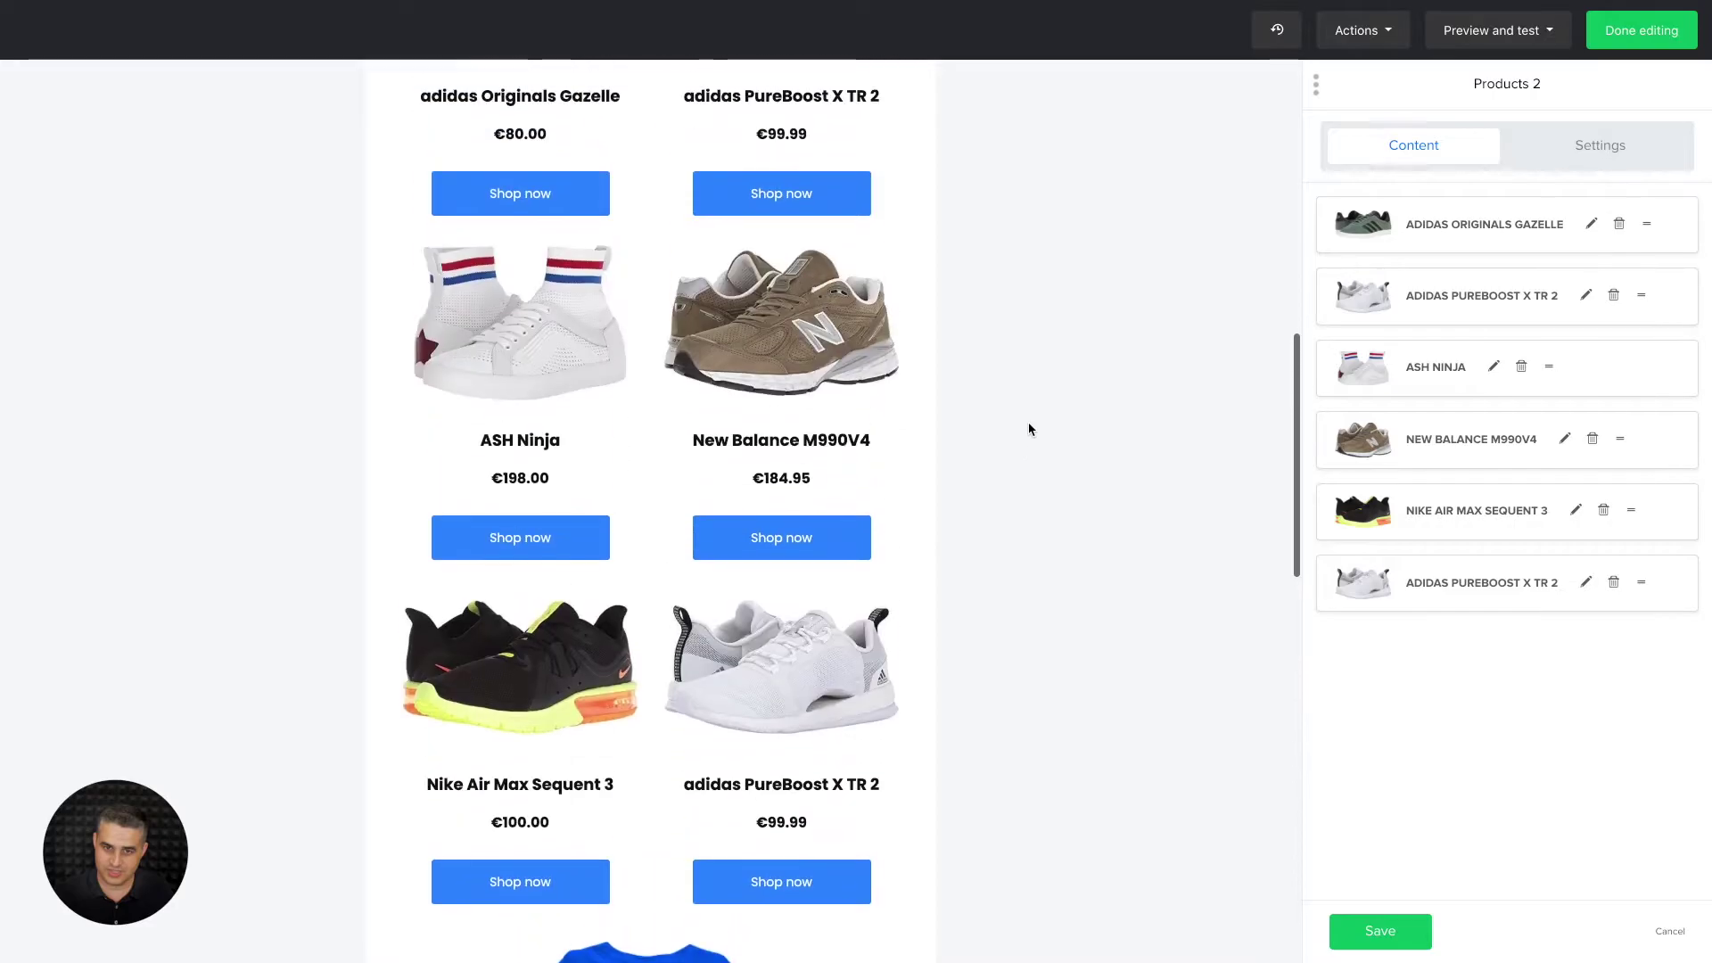
{"action": "left_click", "coordinate": [1407, 939]}
Add a Products 3 block above the jumper with Sneakers Protector and Sneakerscare Cleaning Essential, then save
{"action": "scroll", "coordinate": [516, 597], "scroll_direction": "down", "scroll_amount": 6}
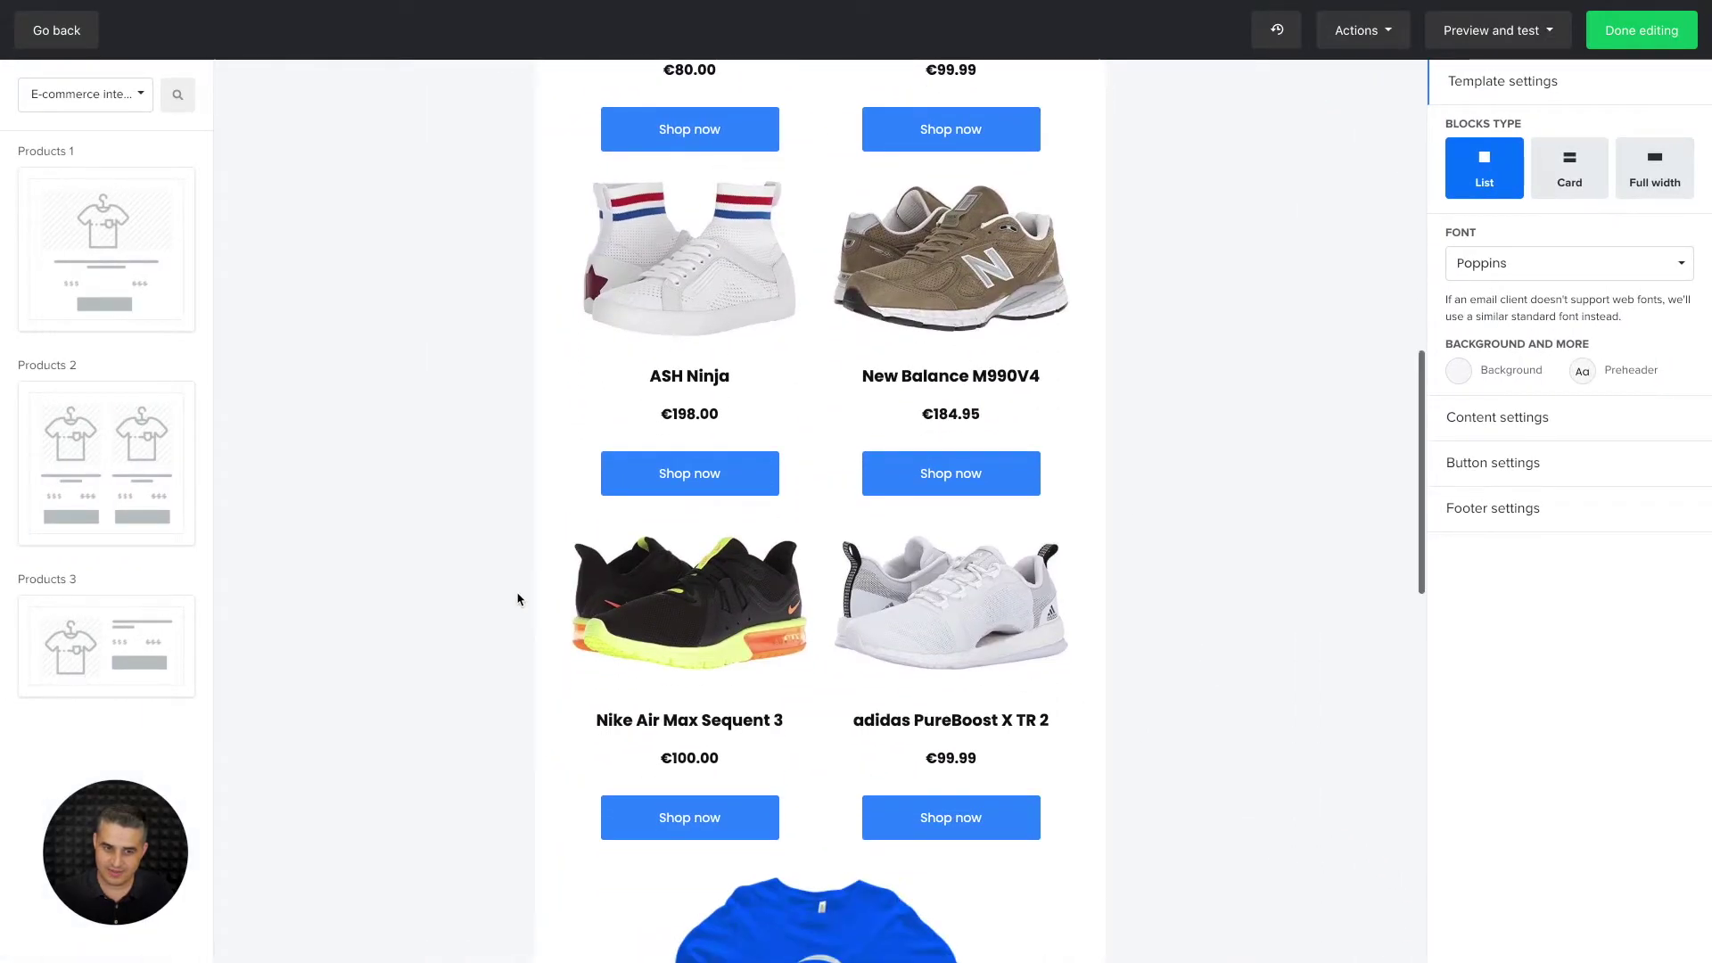
{"action": "left_click_drag", "start_coordinate": [125, 629], "coordinate": [753, 402]}
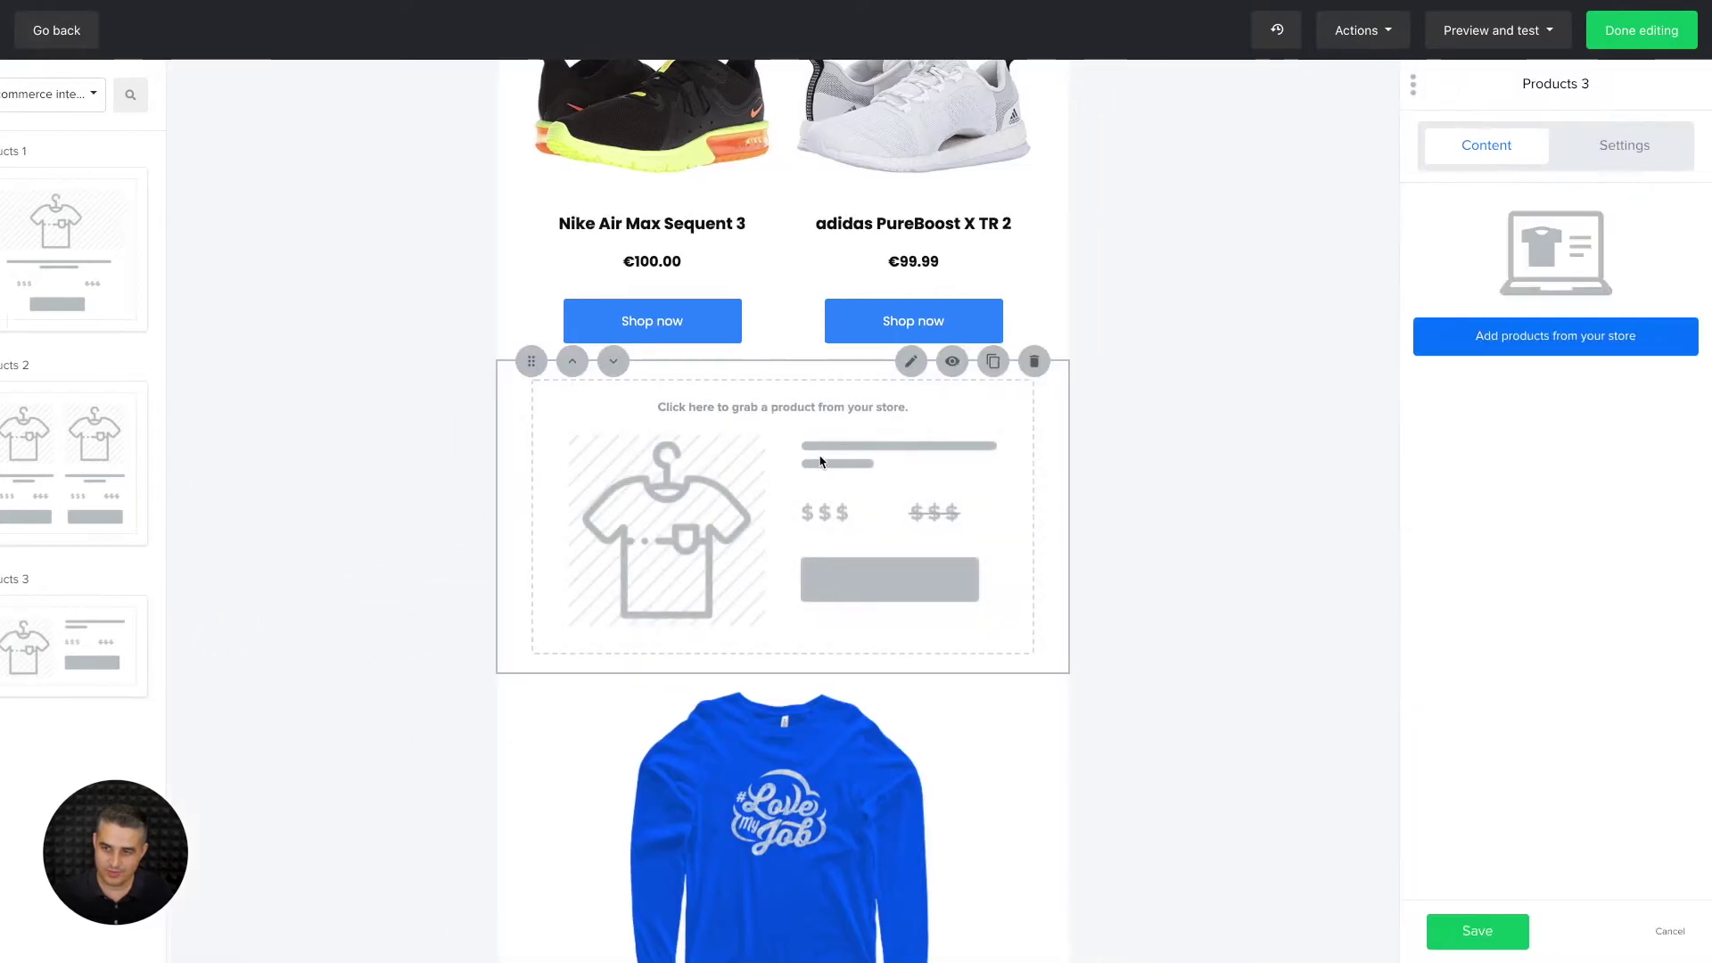
{"action": "left_click", "coordinate": [1567, 348]}
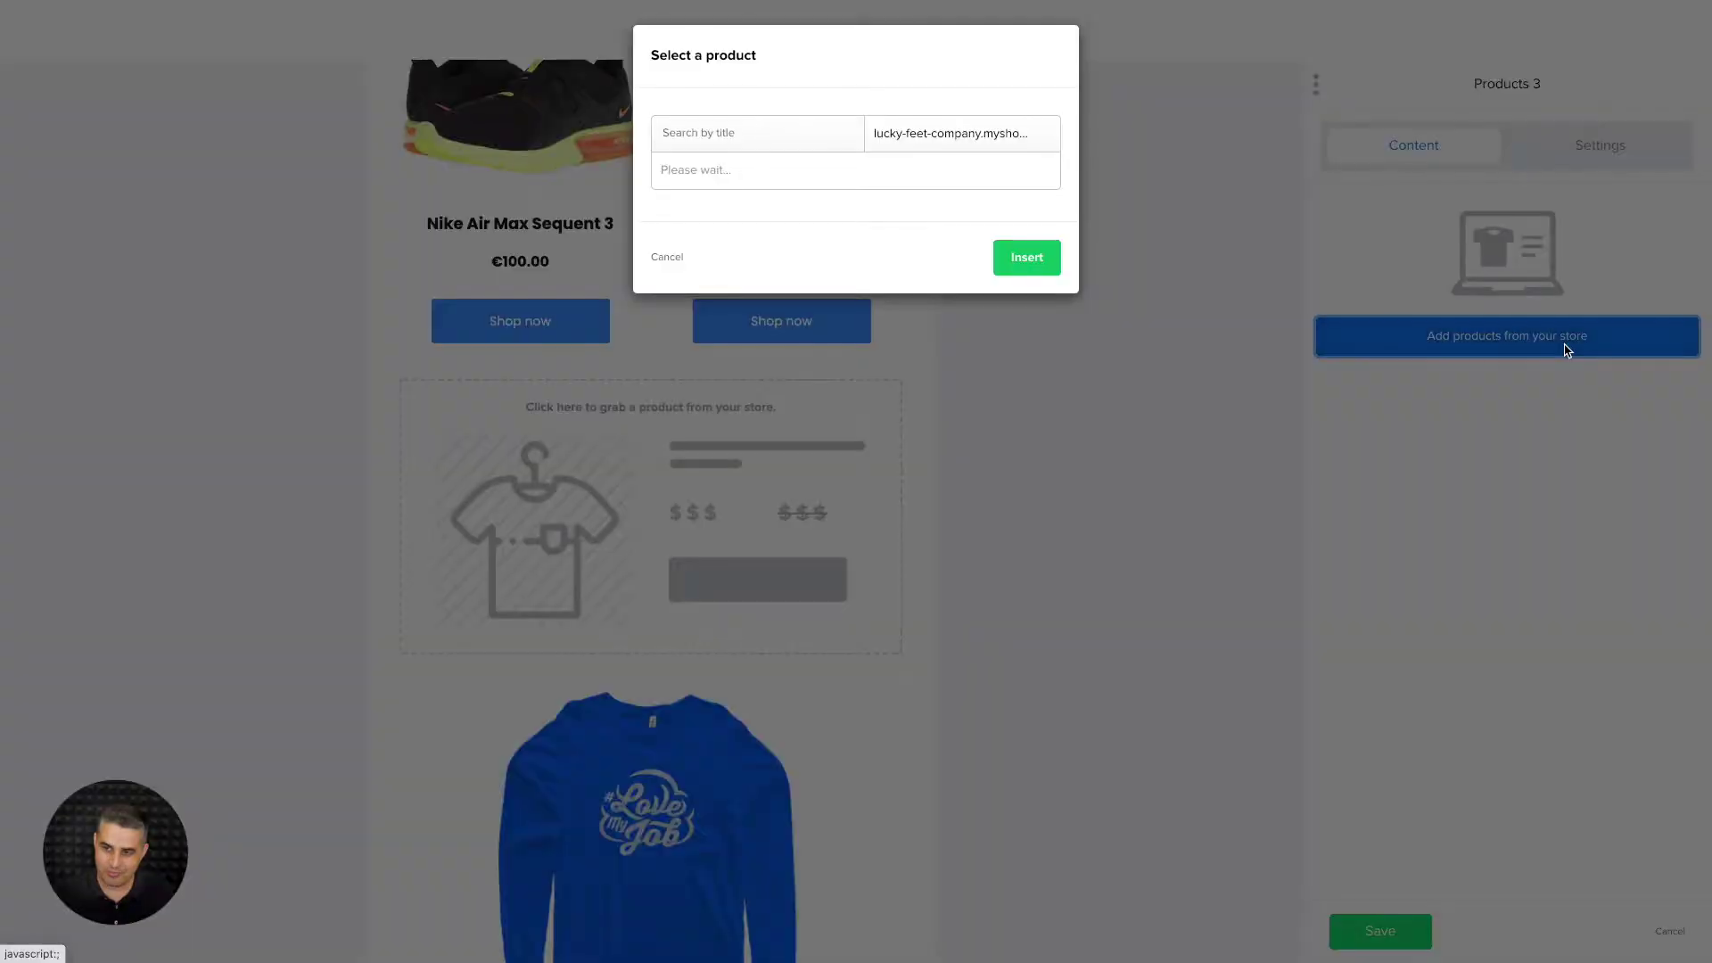
{"action": "scroll", "coordinate": [864, 298], "scroll_direction": "down", "scroll_amount": 3}
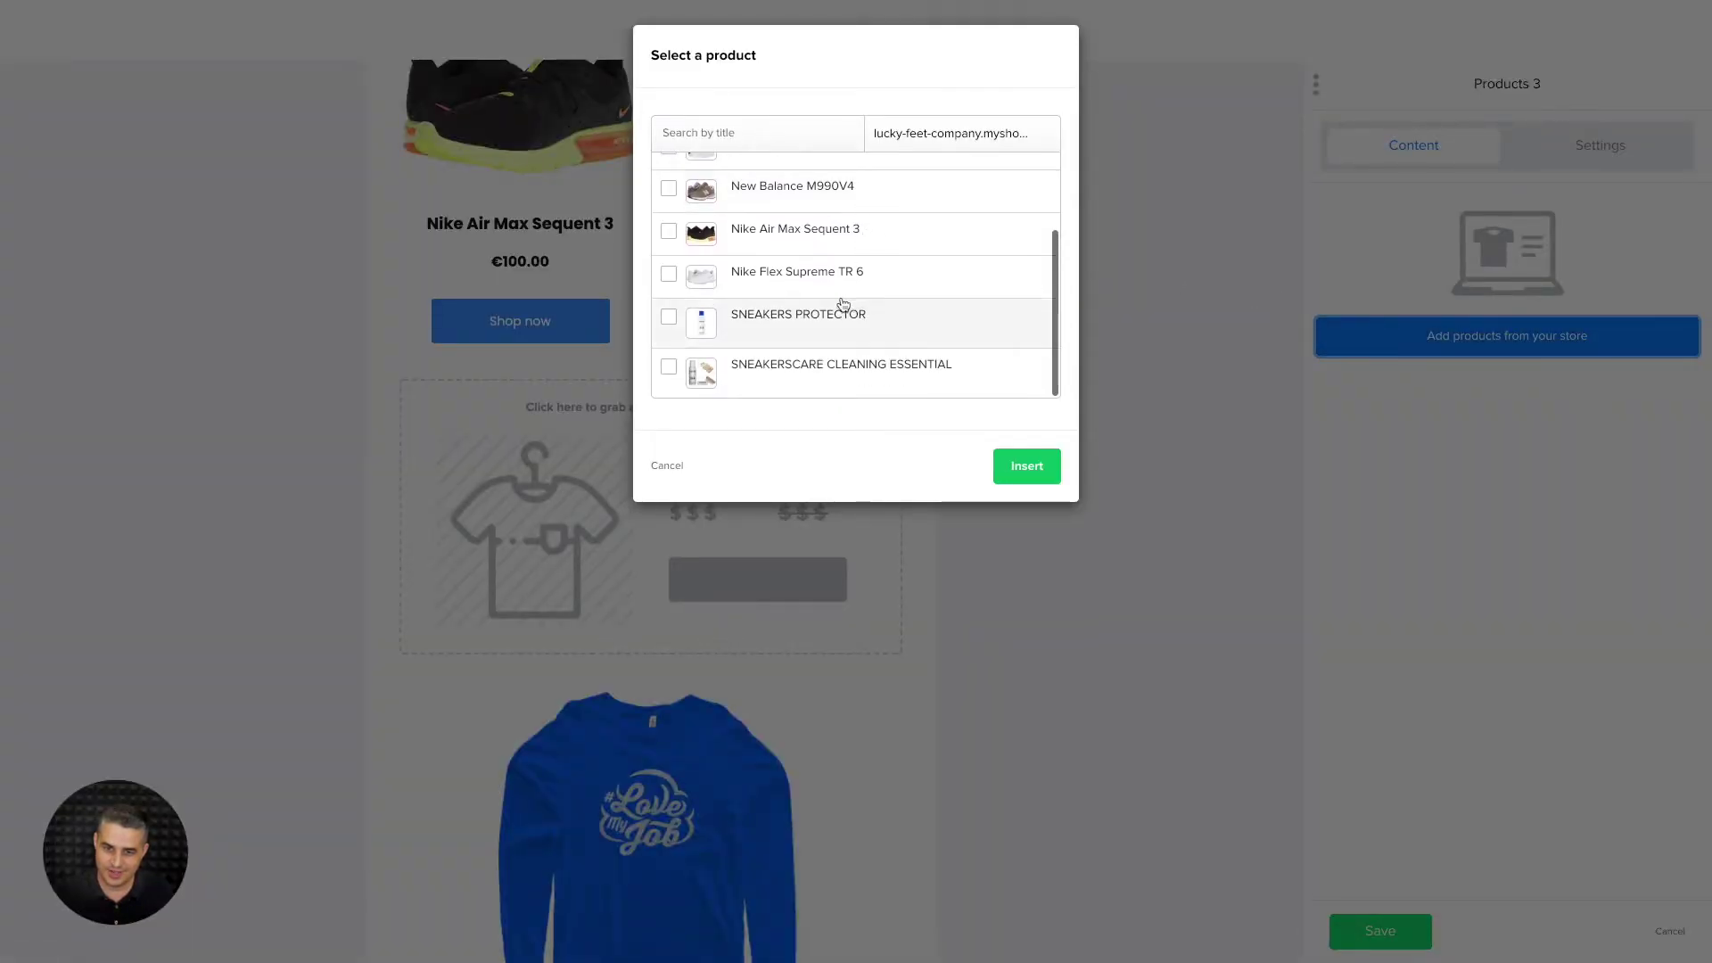
{"action": "left_click", "coordinate": [670, 318]}
{"action": "left_click", "coordinate": [668, 424]}
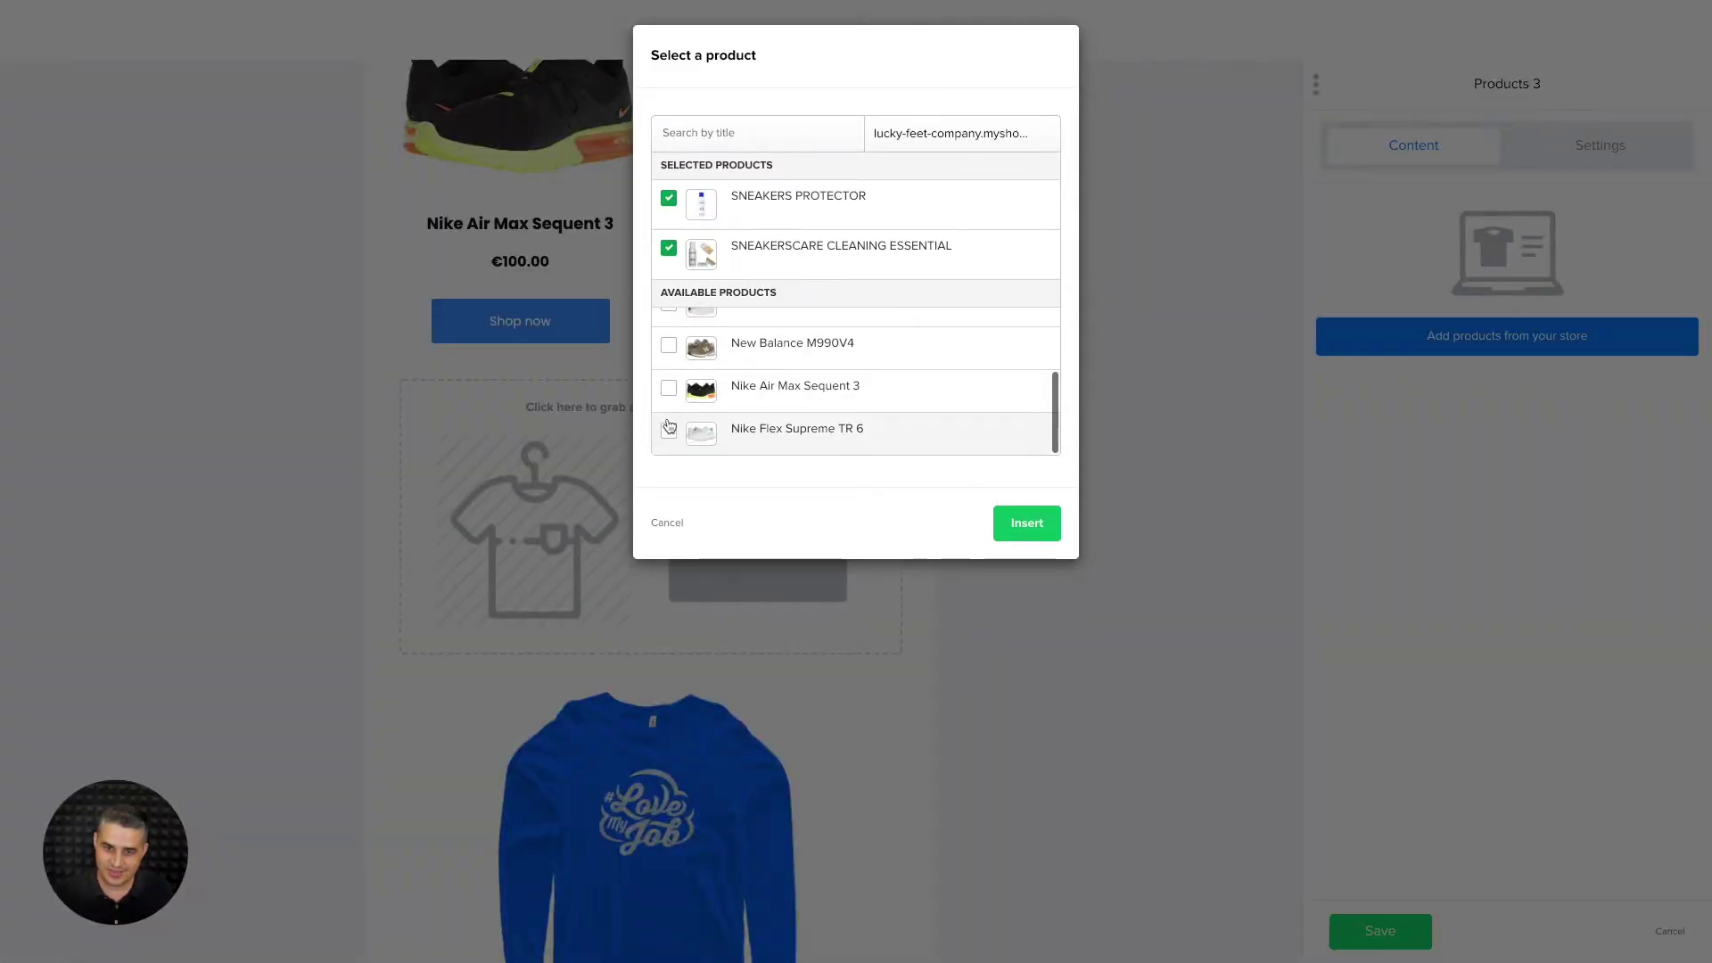
{"action": "left_click", "coordinate": [1026, 523]}
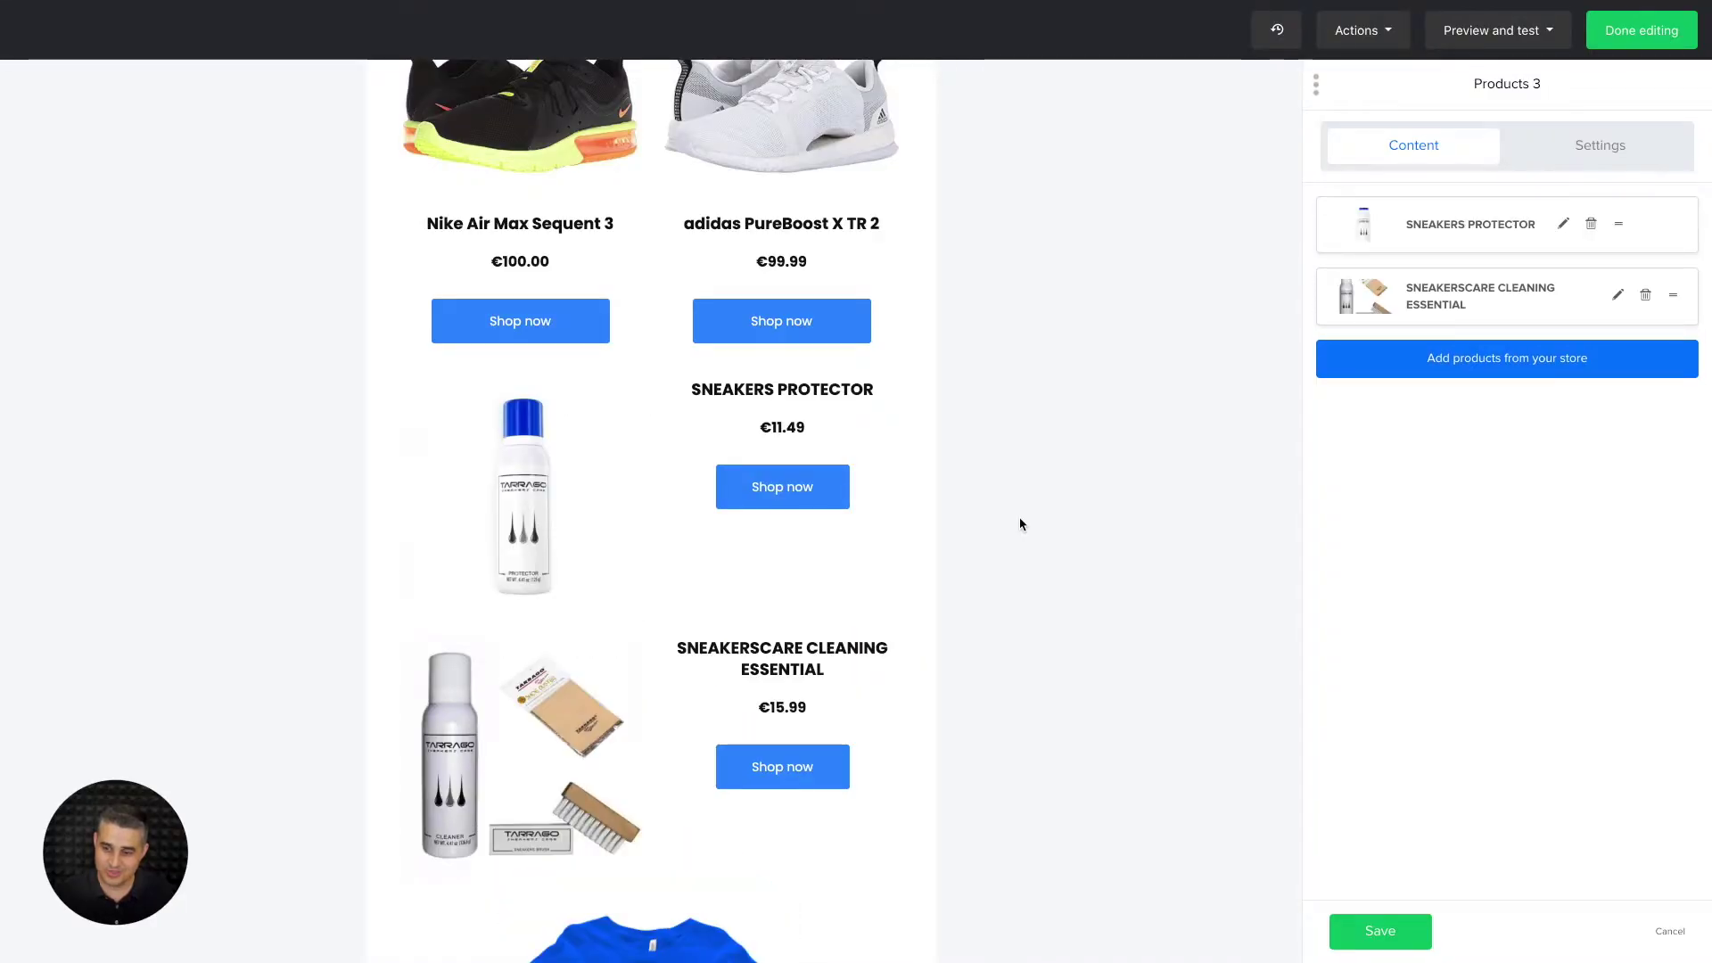
{"action": "left_click", "coordinate": [1382, 930]}
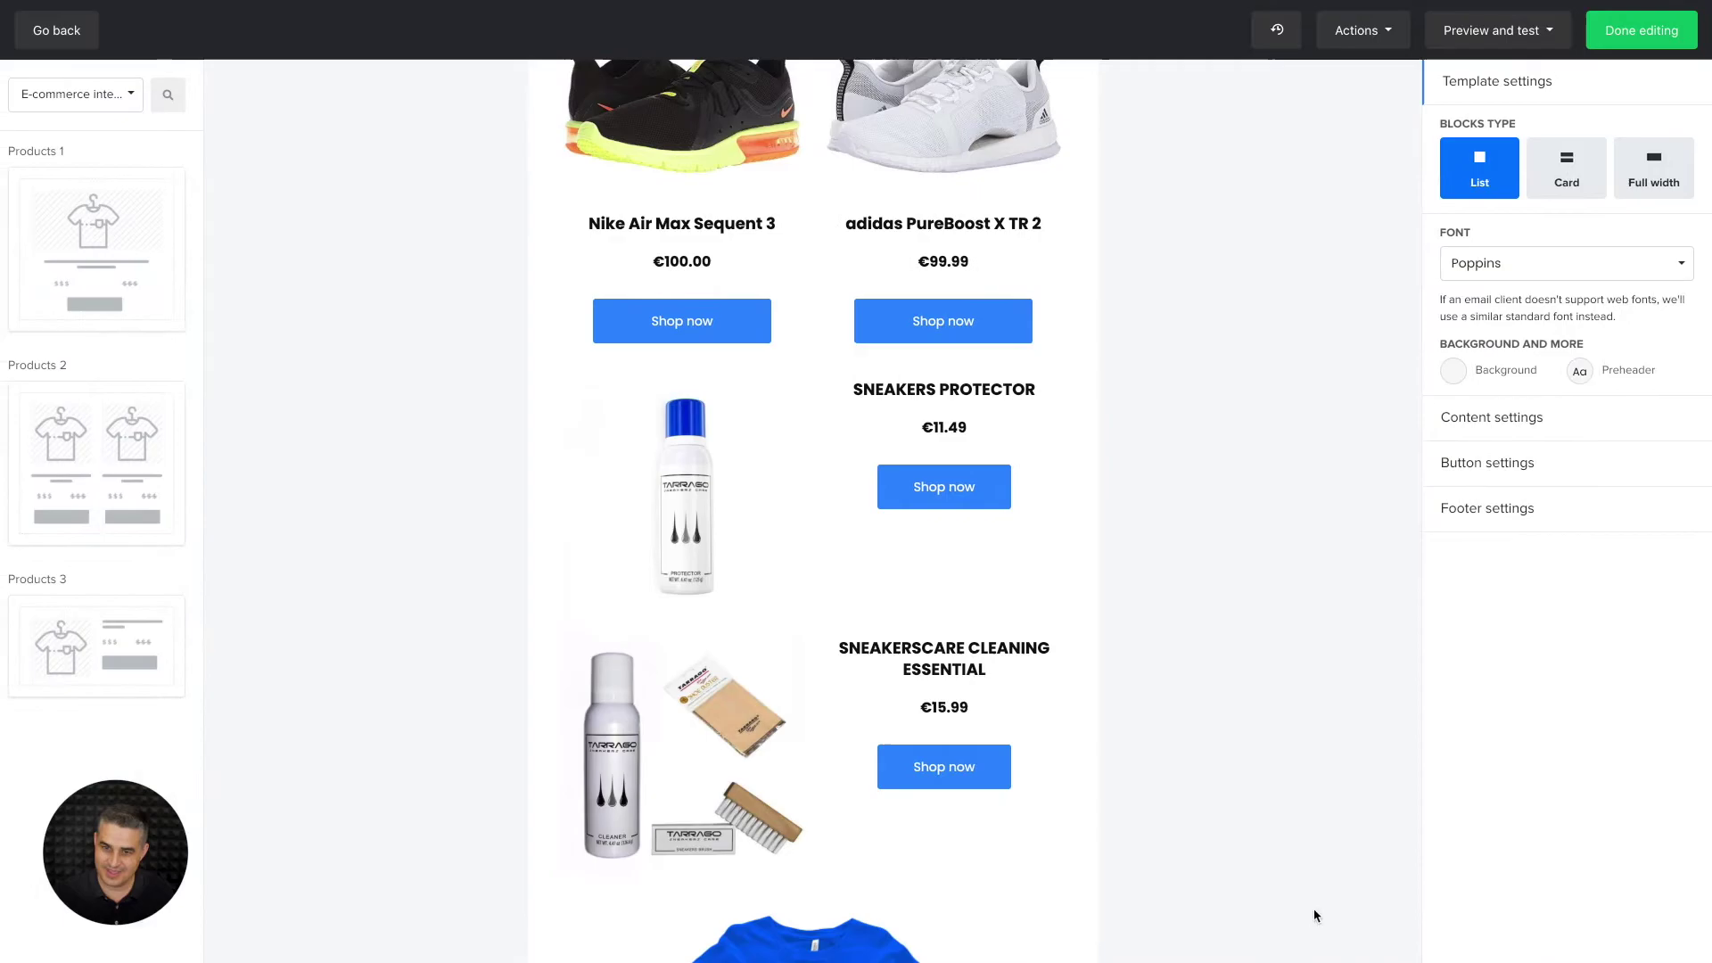
Finish the email, choose All active subscribers (207) as recipients, and continue to Review and confirm
{"action": "left_click", "coordinate": [1629, 33]}
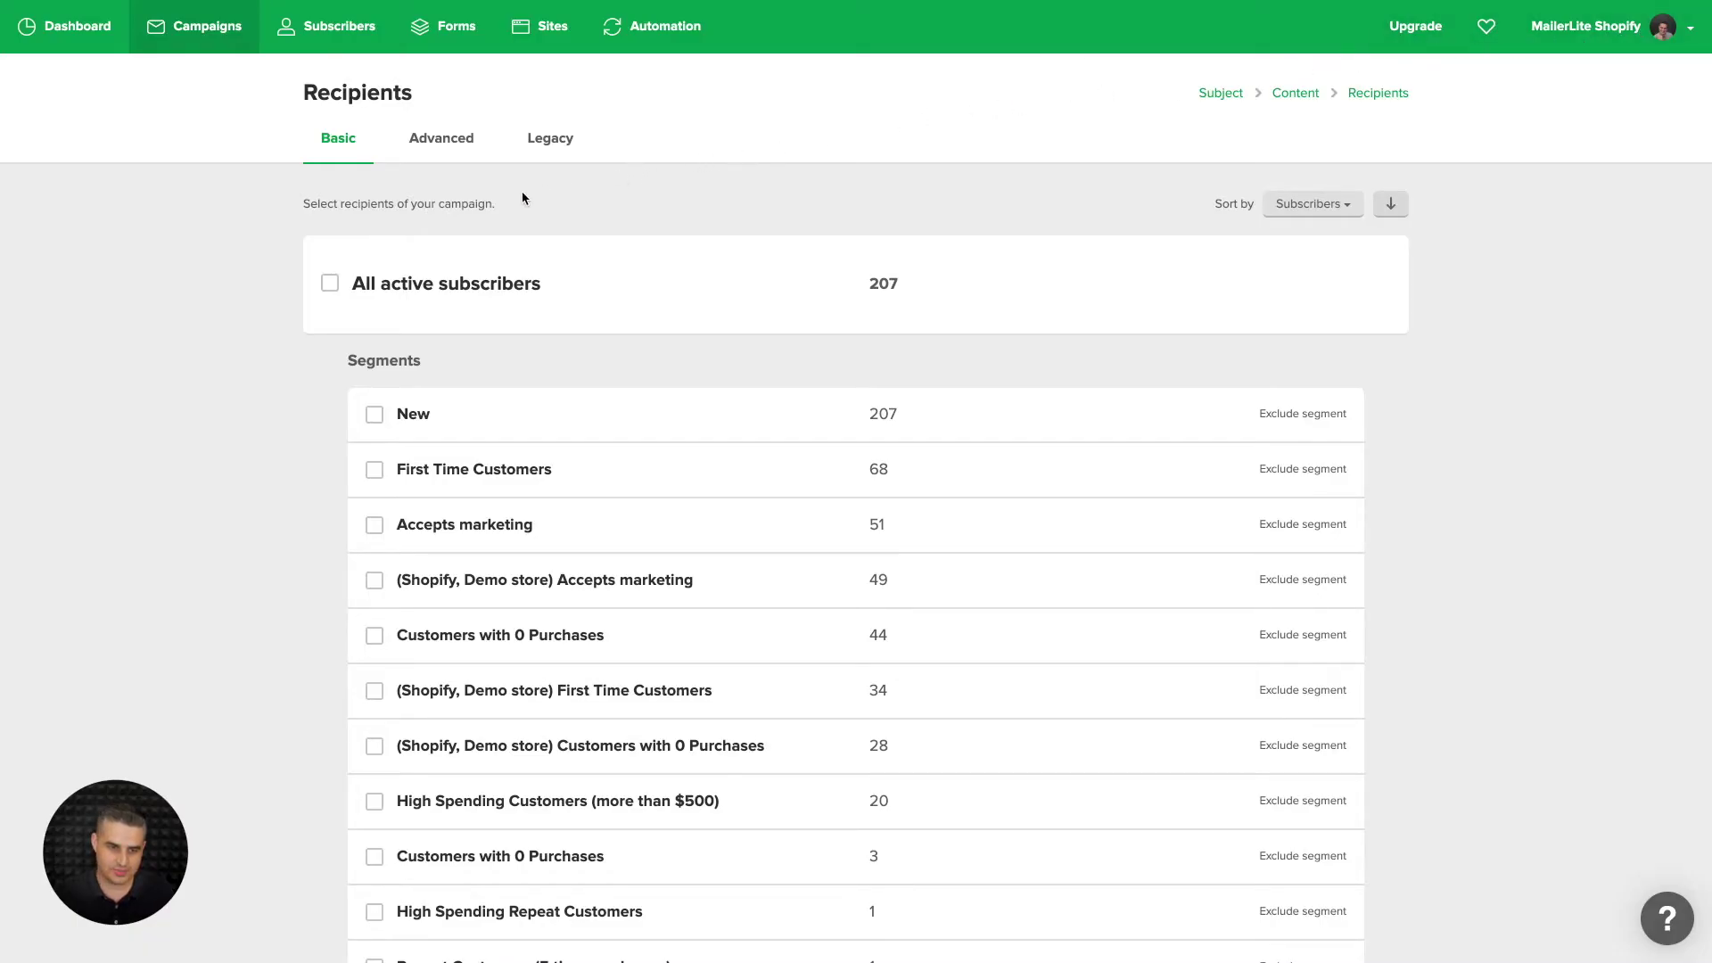
{"action": "left_click", "coordinate": [330, 283]}
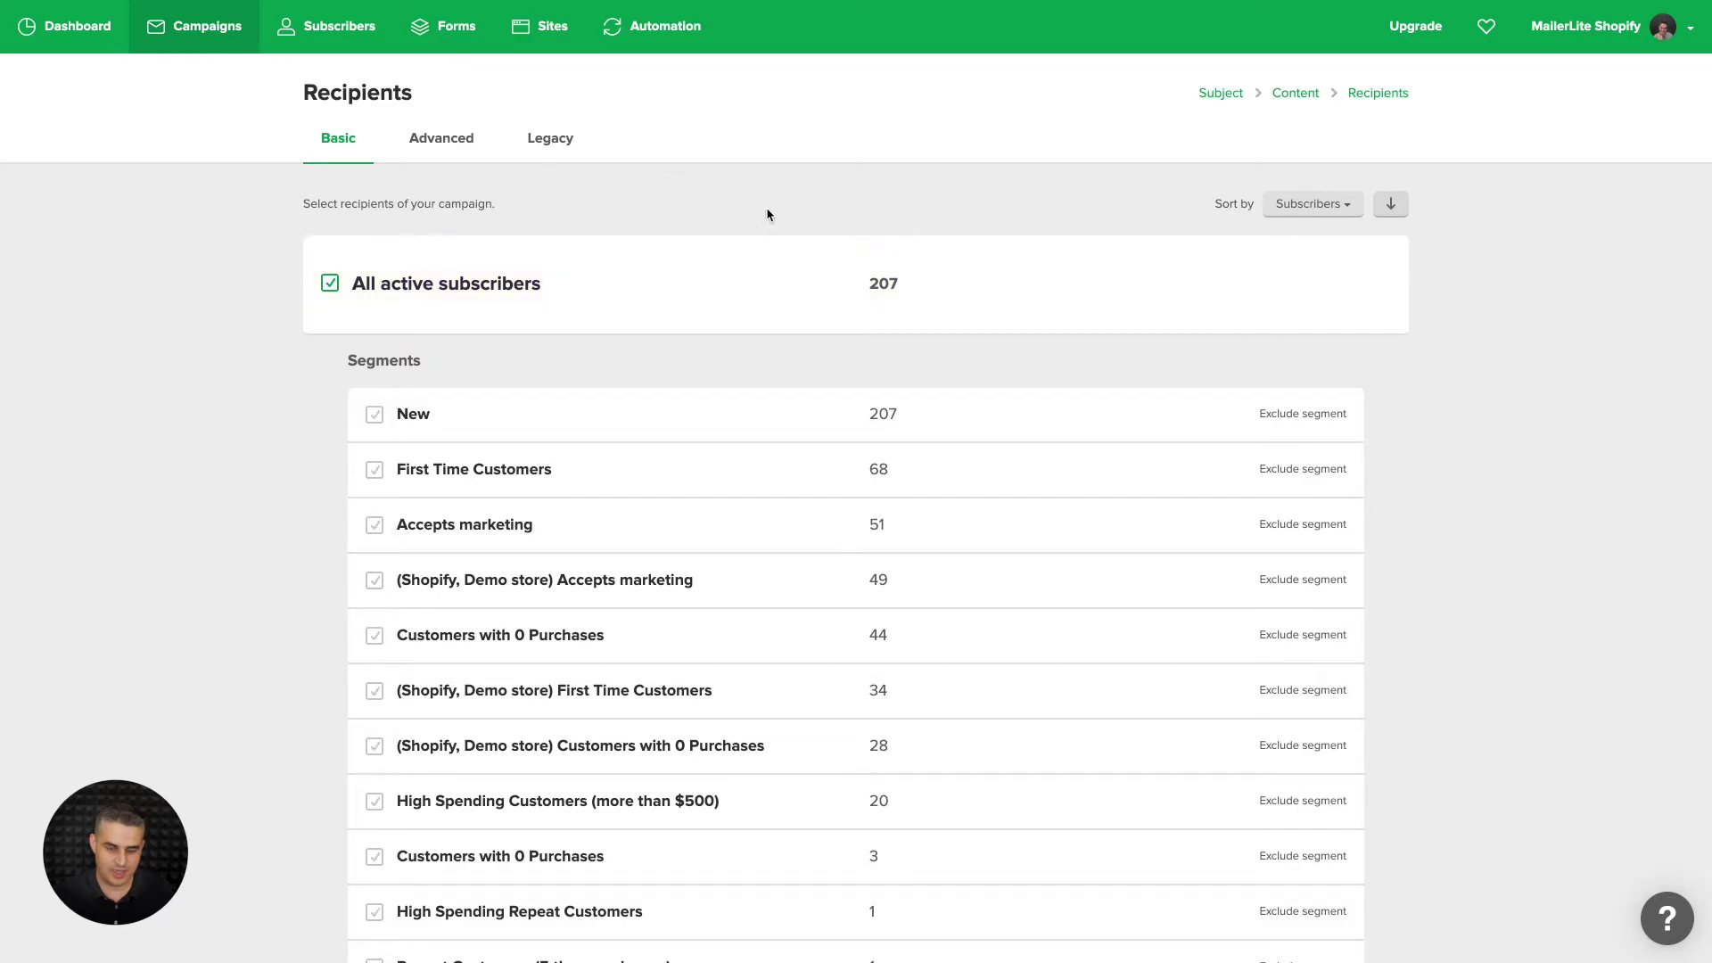
{"action": "scroll", "coordinate": [767, 214], "scroll_direction": "down", "scroll_amount": 15}
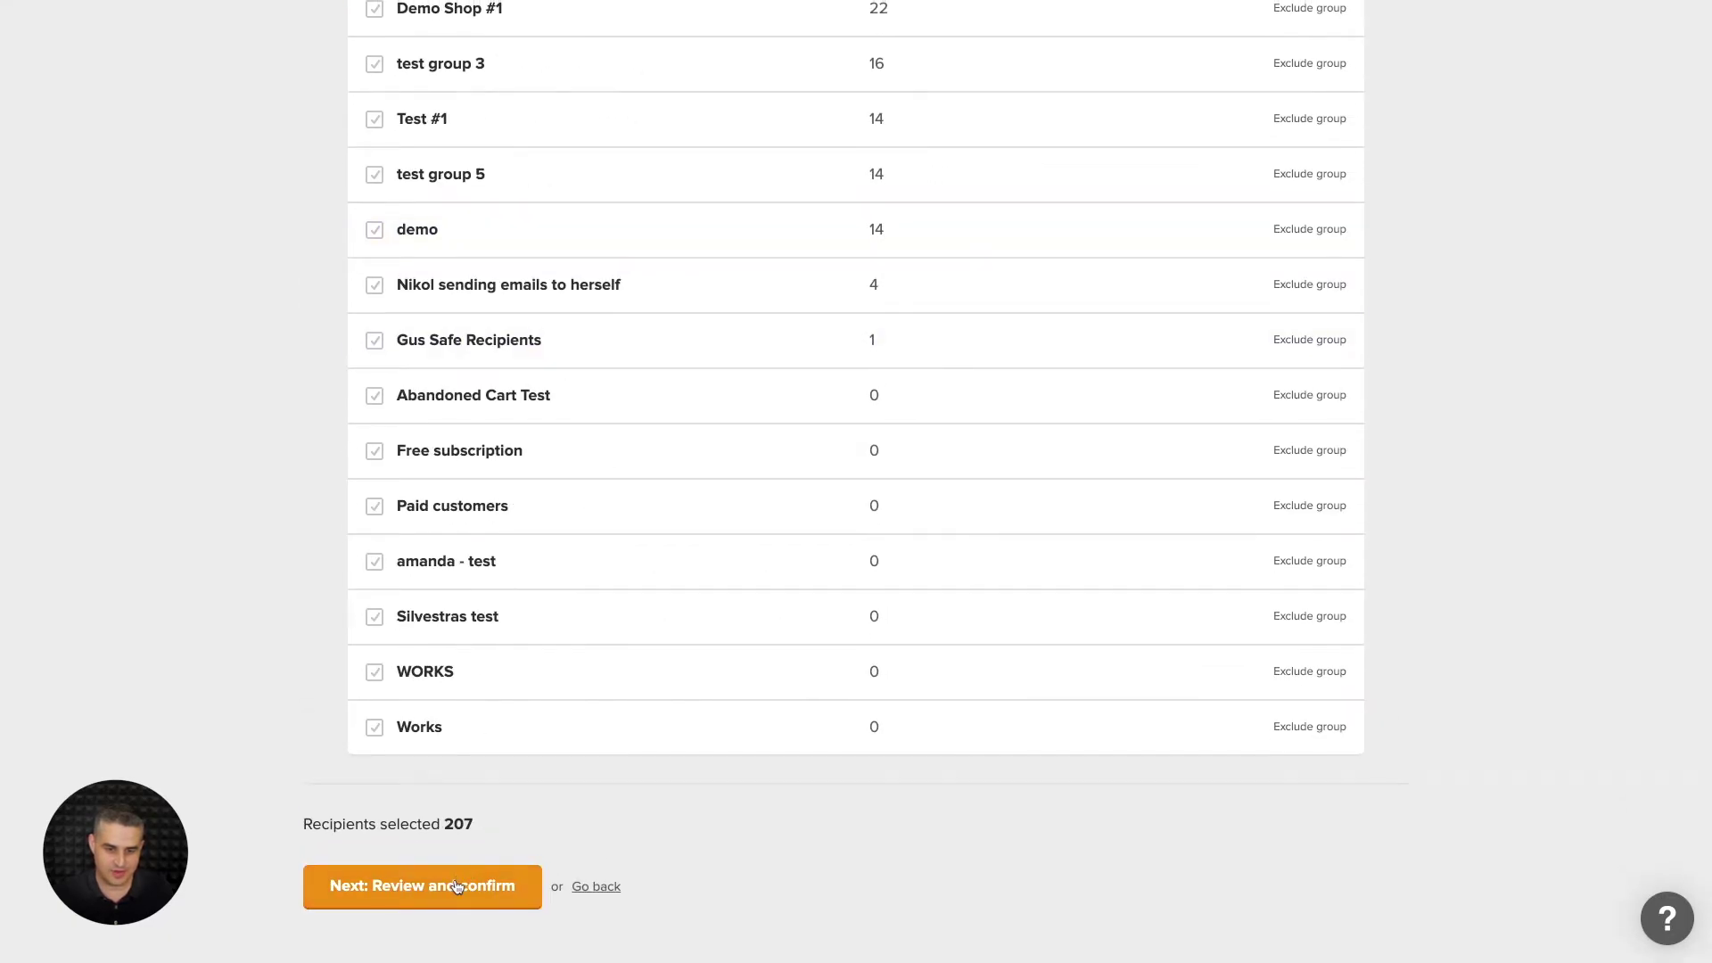
{"action": "left_click", "coordinate": [455, 886]}
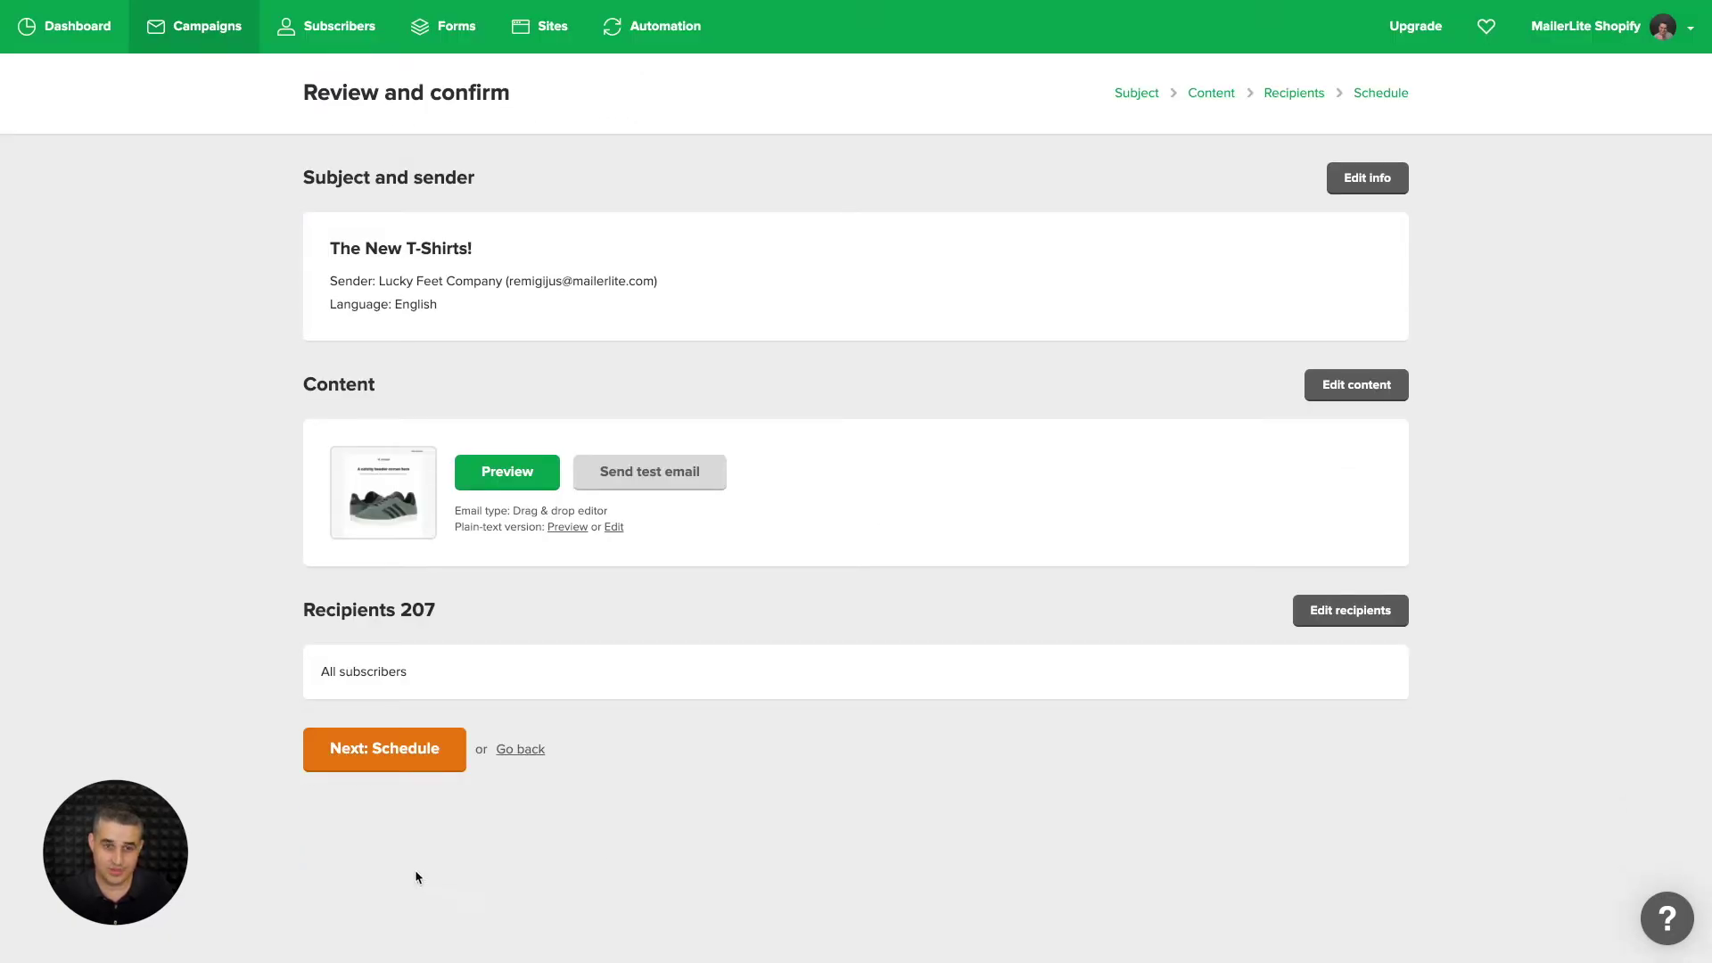
View the Schedule step, then return to the Campaigns list leaving the campaign as a draft
{"action": "left_click", "coordinate": [379, 755]}
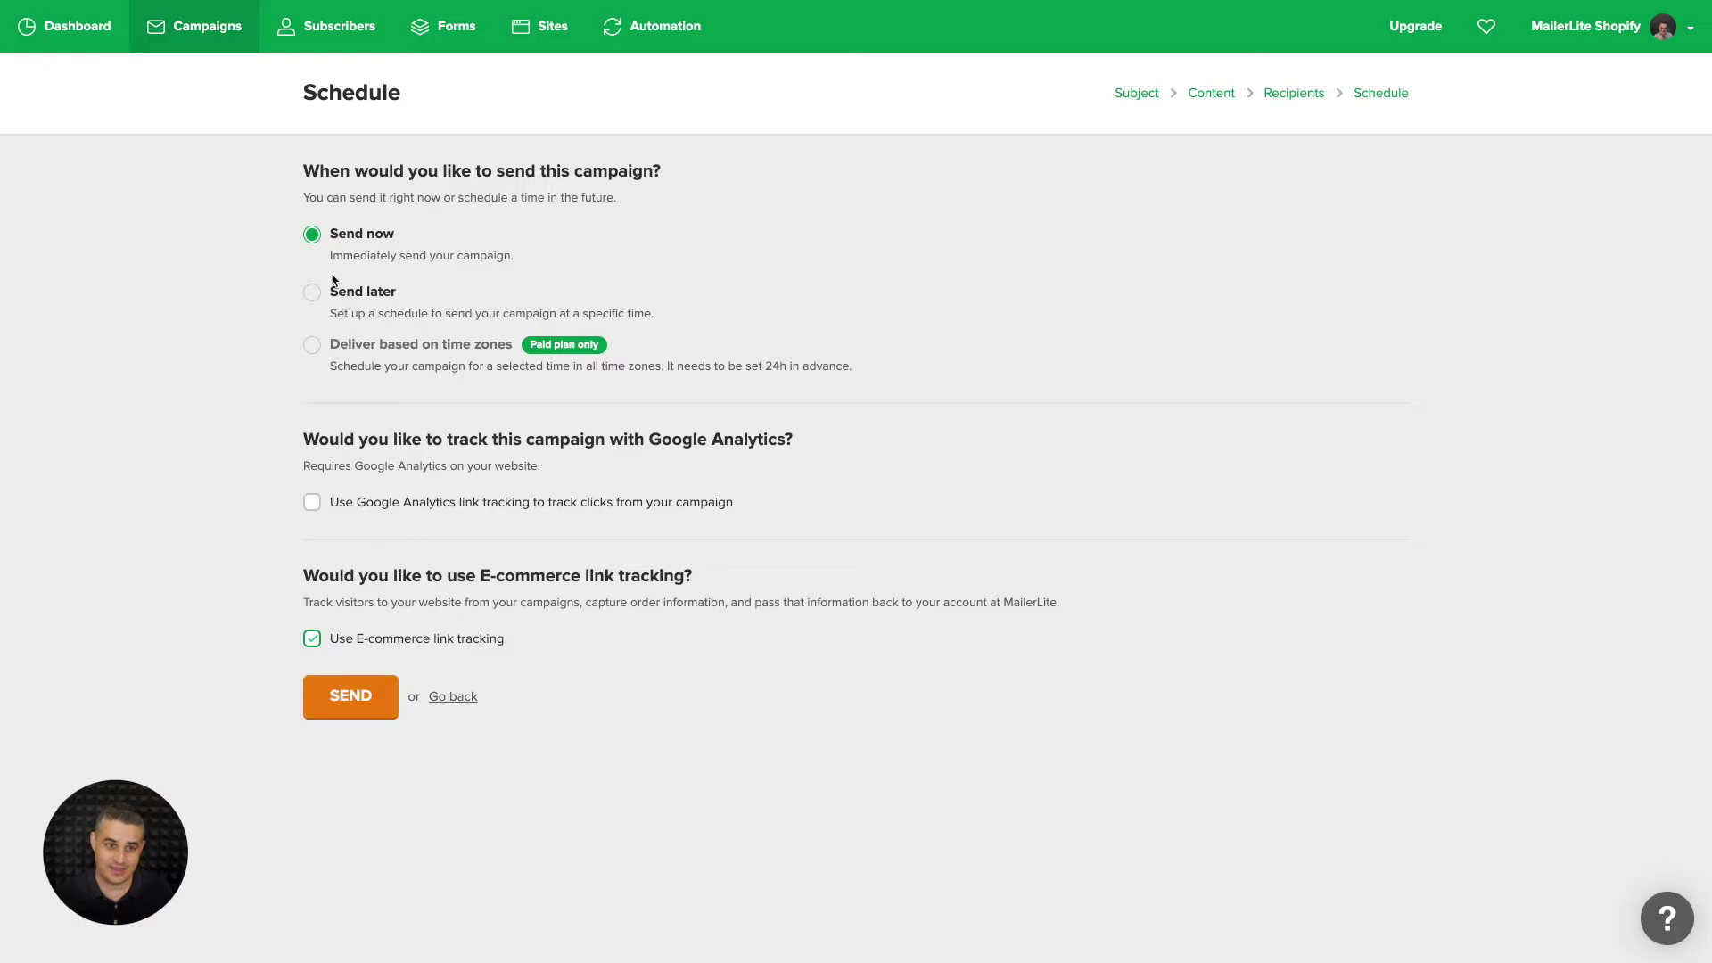
{"action": "left_click", "coordinate": [204, 36]}
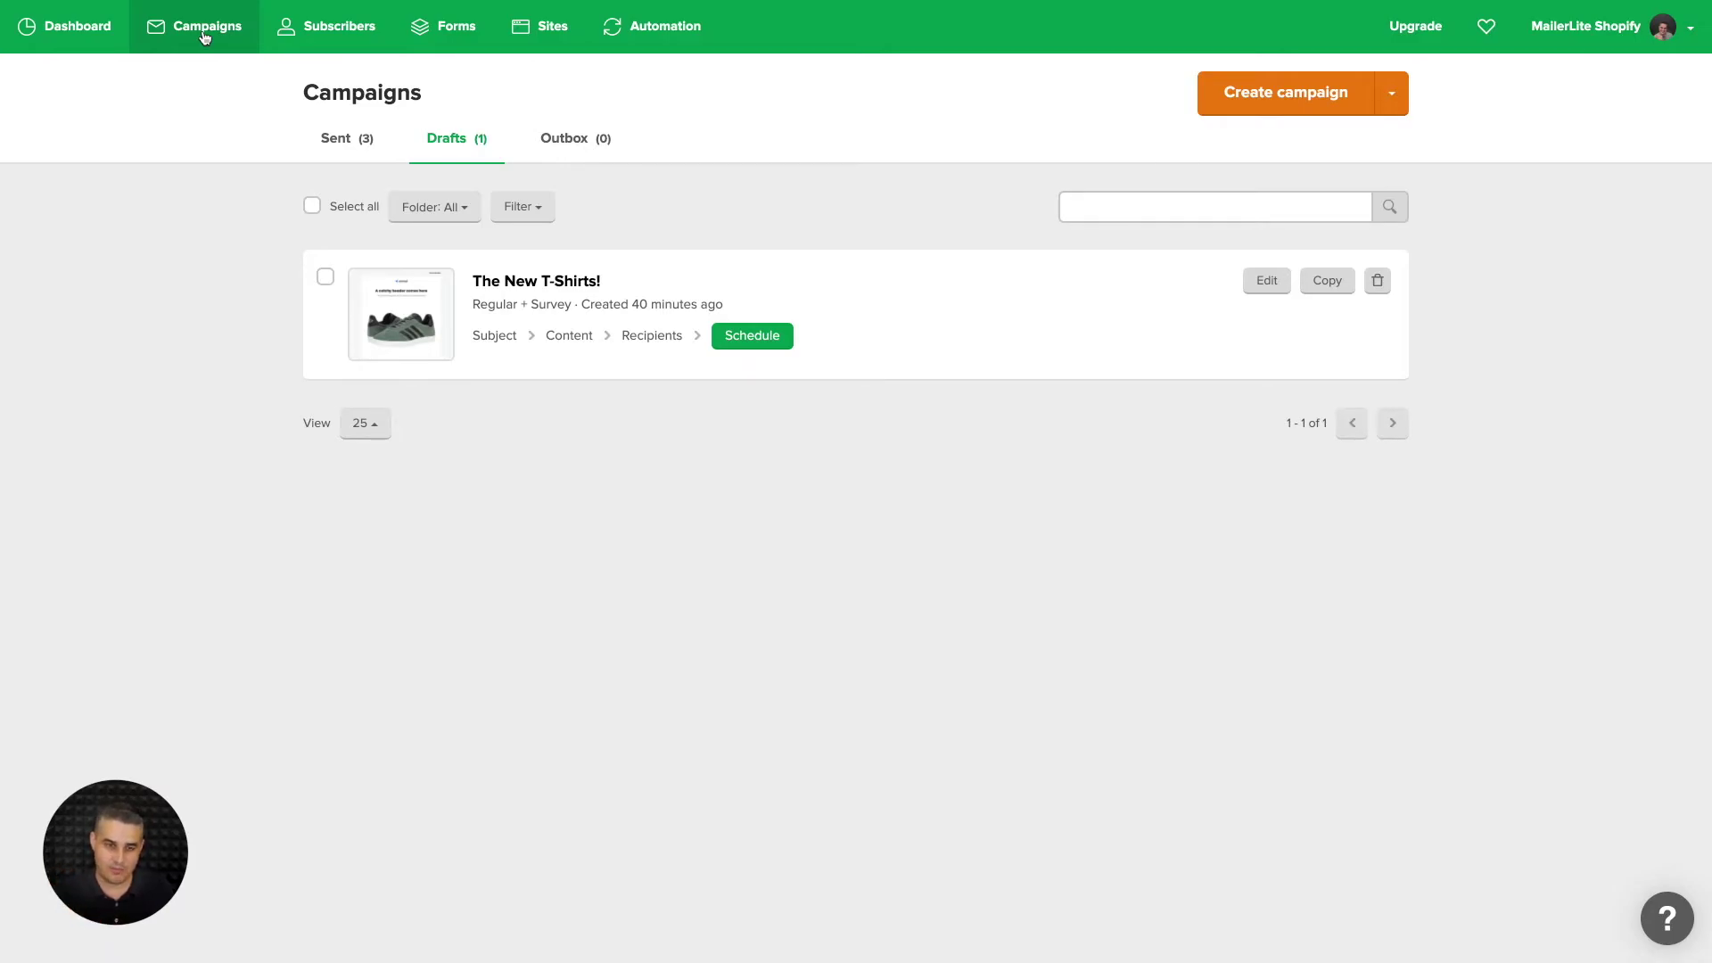
Open the sent New Arrivals report's E-commerce tab: 6 orders, €874.84 revenue, 21.43% conversion
{"action": "left_click", "coordinate": [343, 145]}
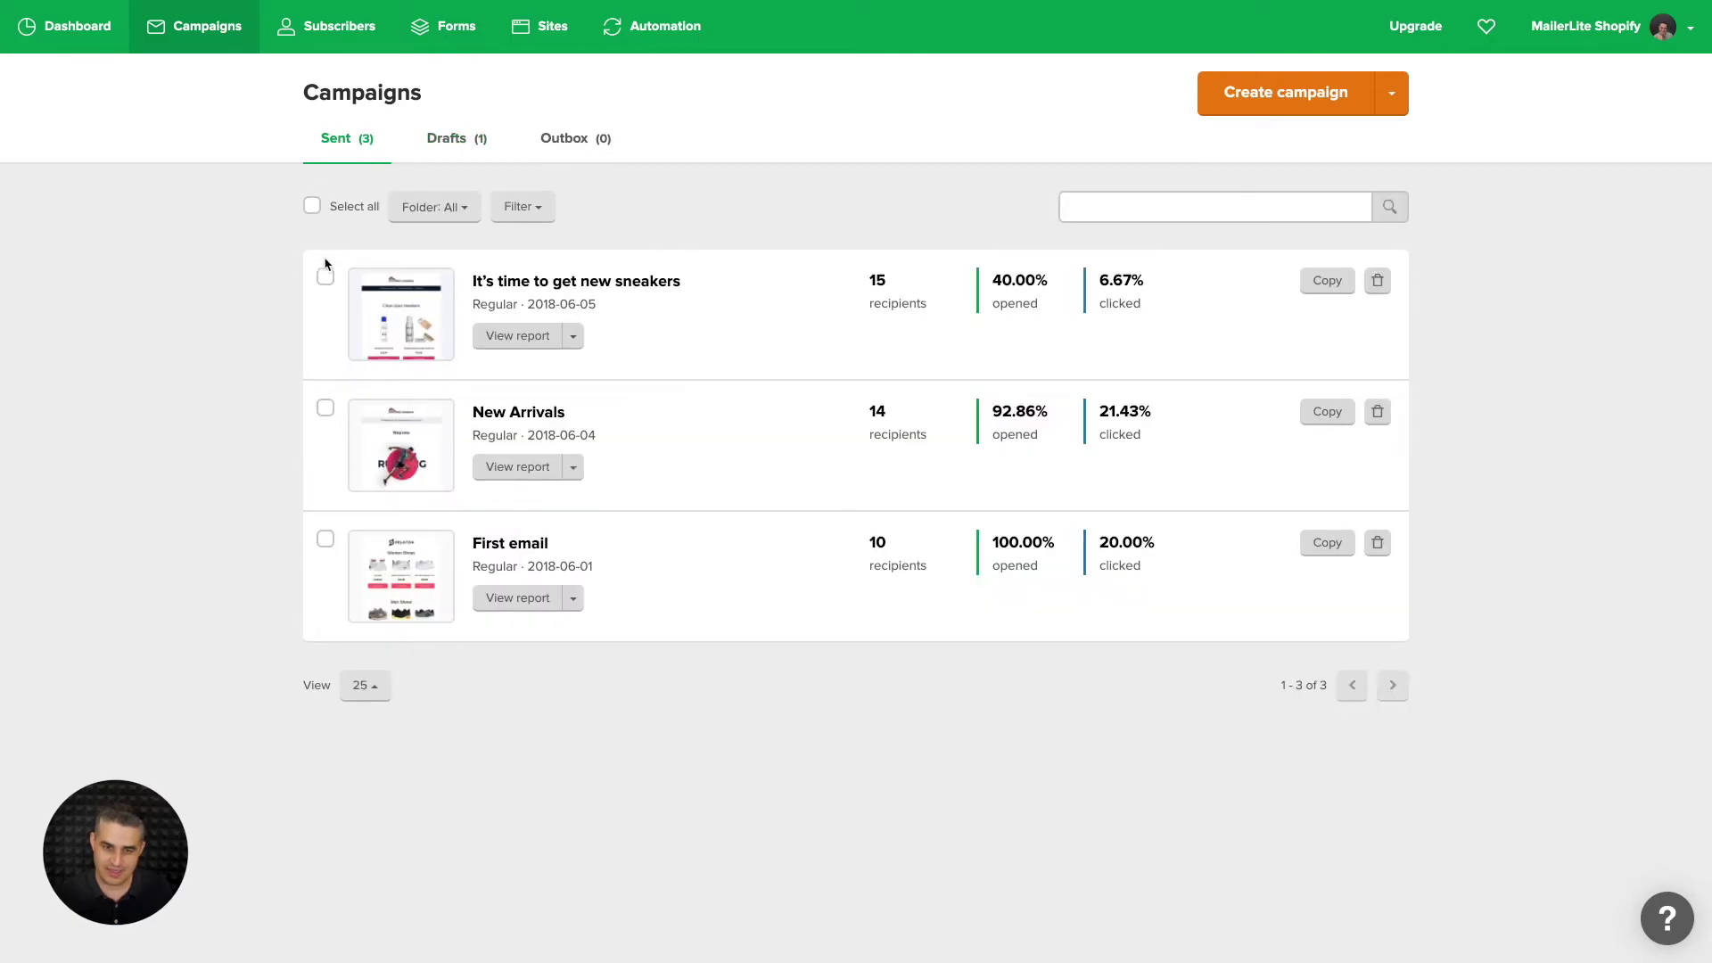
{"action": "left_click", "coordinate": [496, 467]}
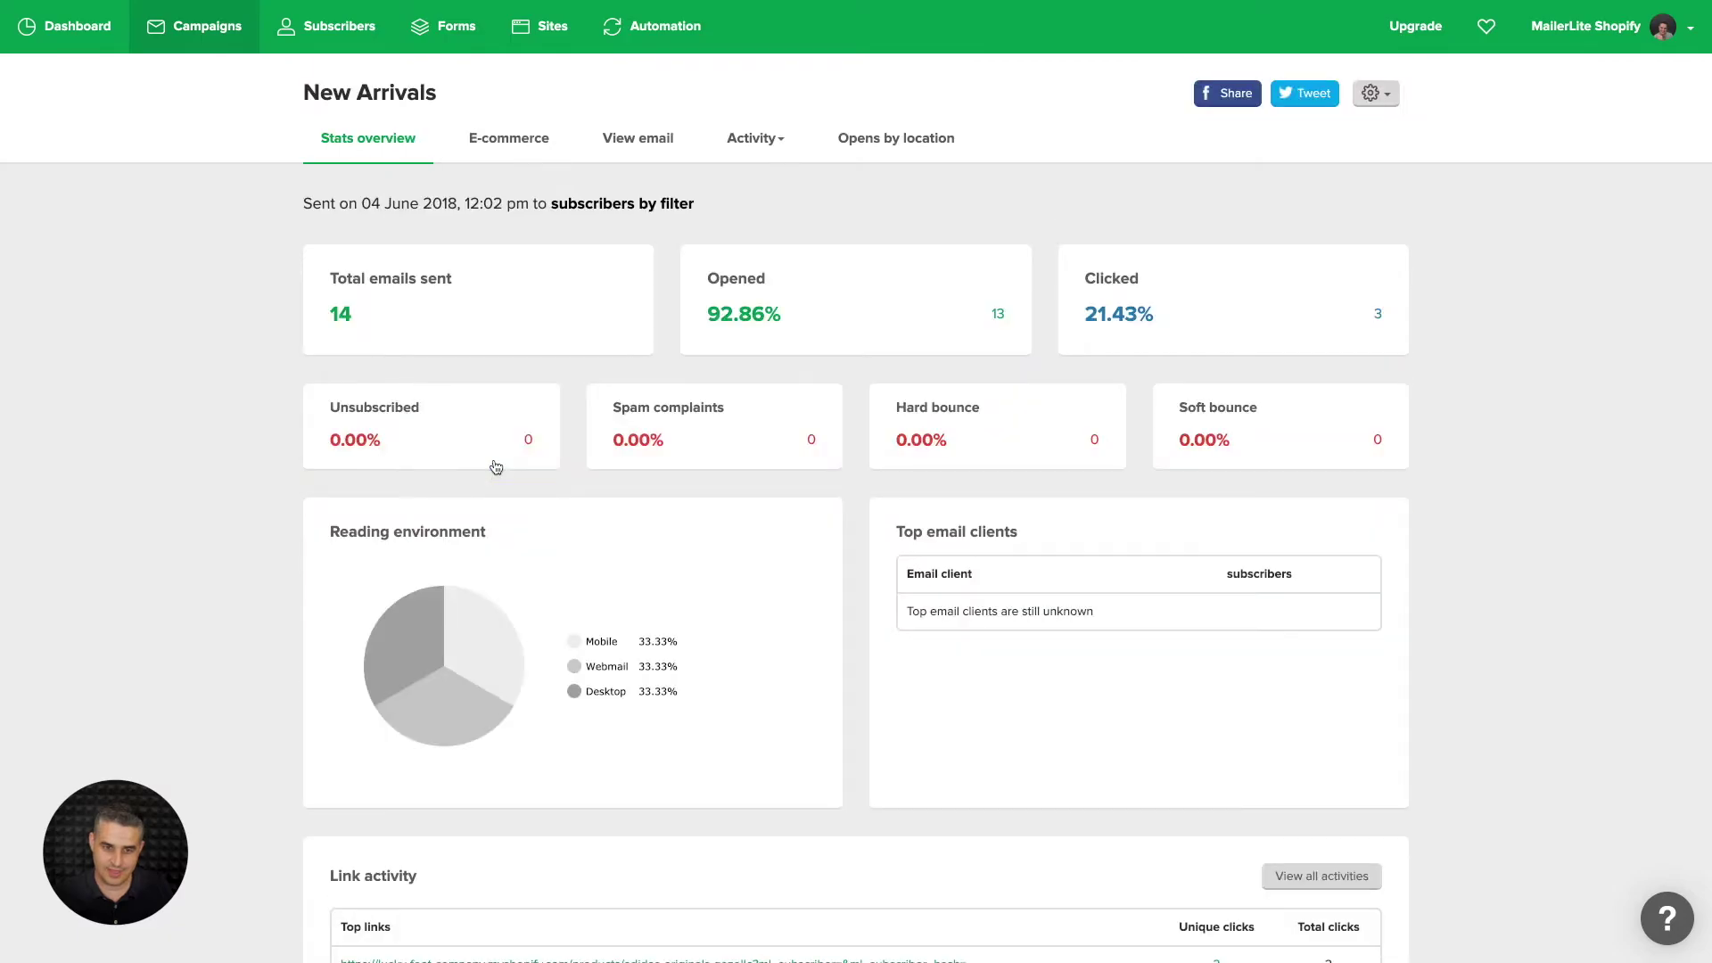
{"action": "left_click", "coordinate": [507, 139]}
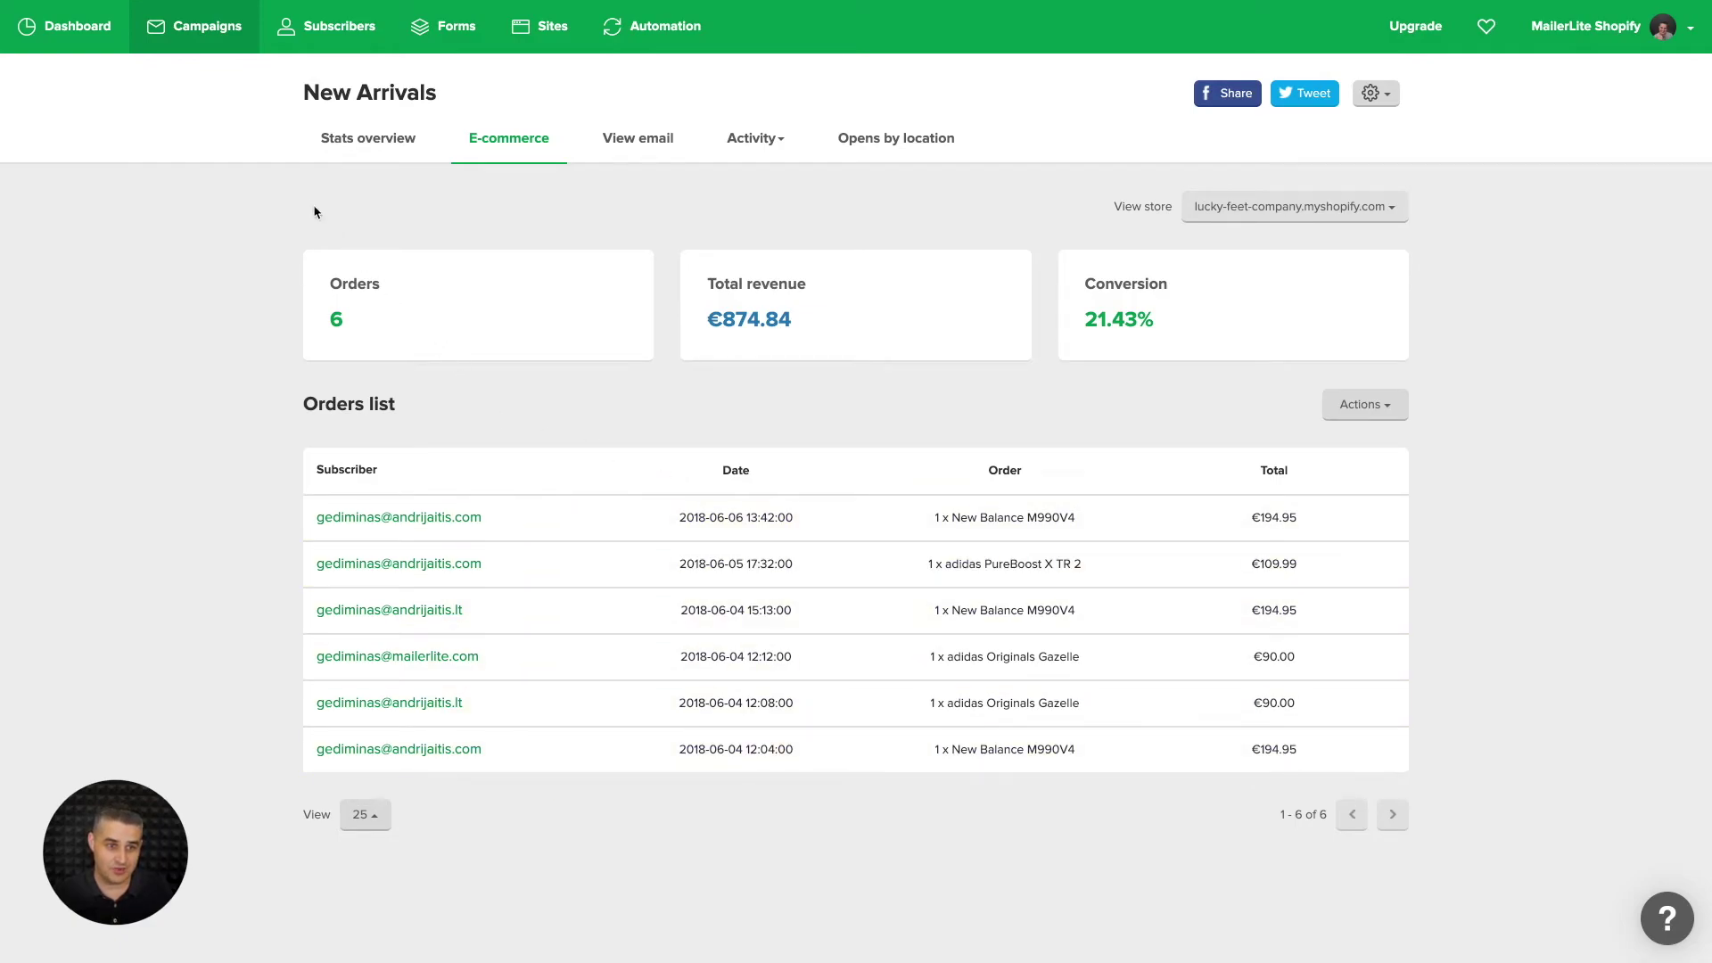
Check the Dashboard's E-commerce performance for the last 3 months: 0.00 revenue, 0 orders
{"action": "left_click", "coordinate": [62, 27]}
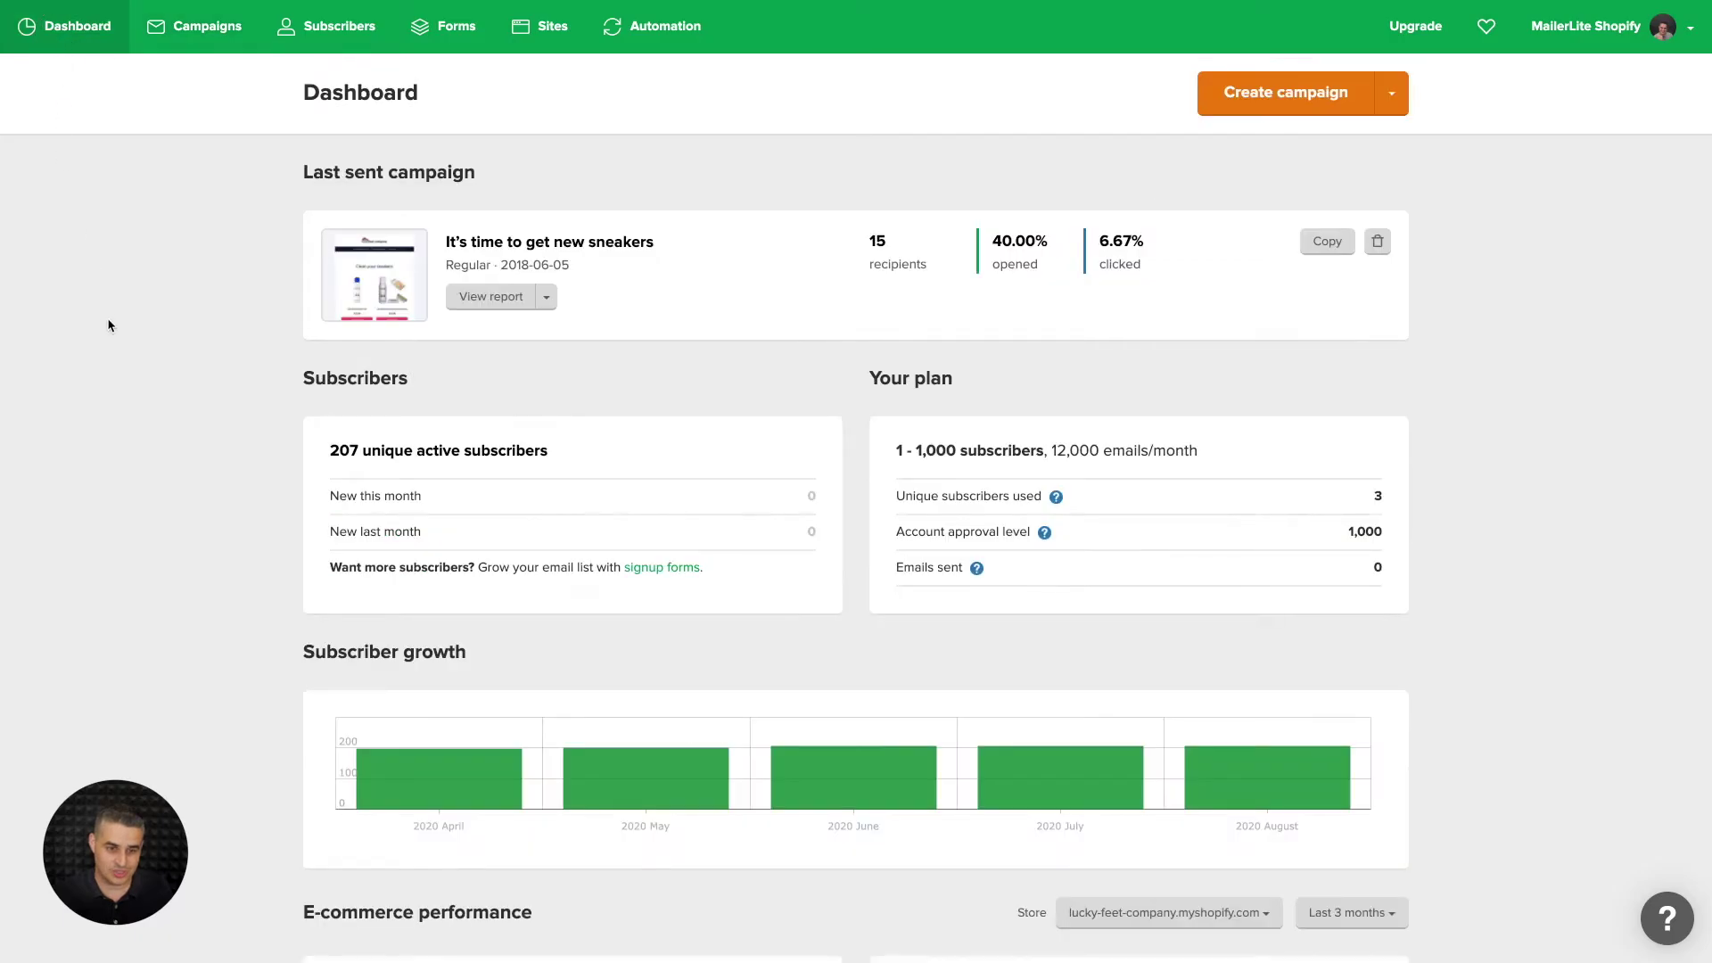
{"action": "scroll", "coordinate": [146, 411], "scroll_direction": "down", "scroll_amount": 4}
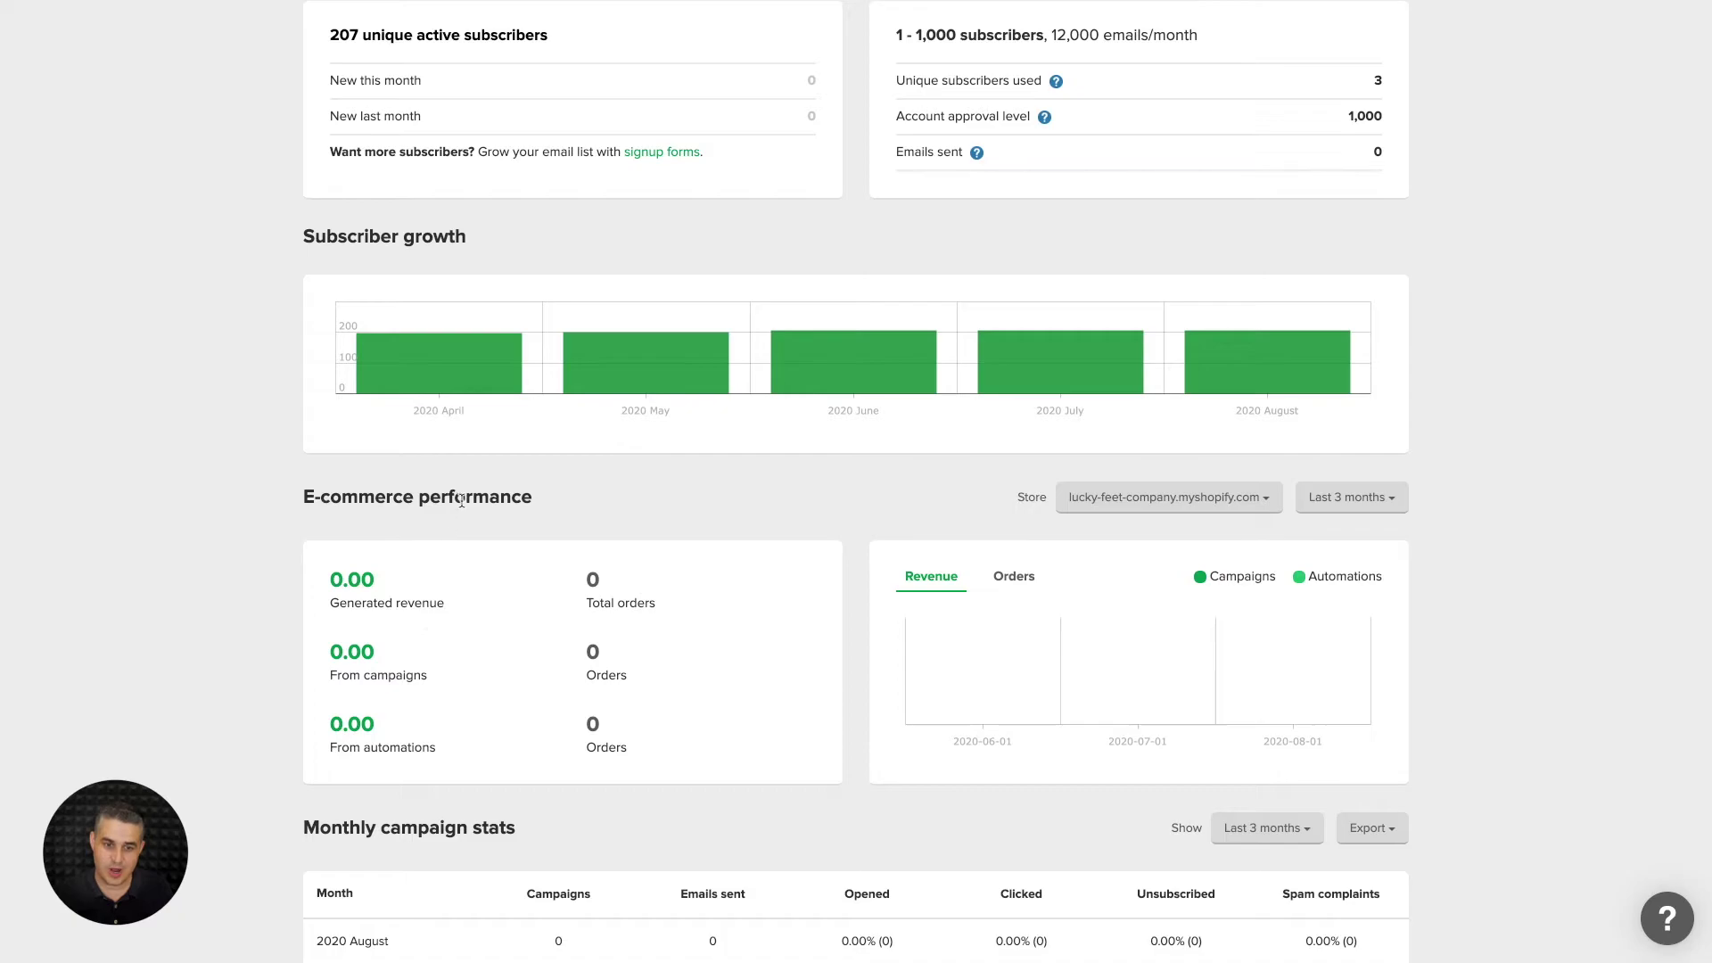
{"action": "left_click", "coordinate": [1364, 499]}
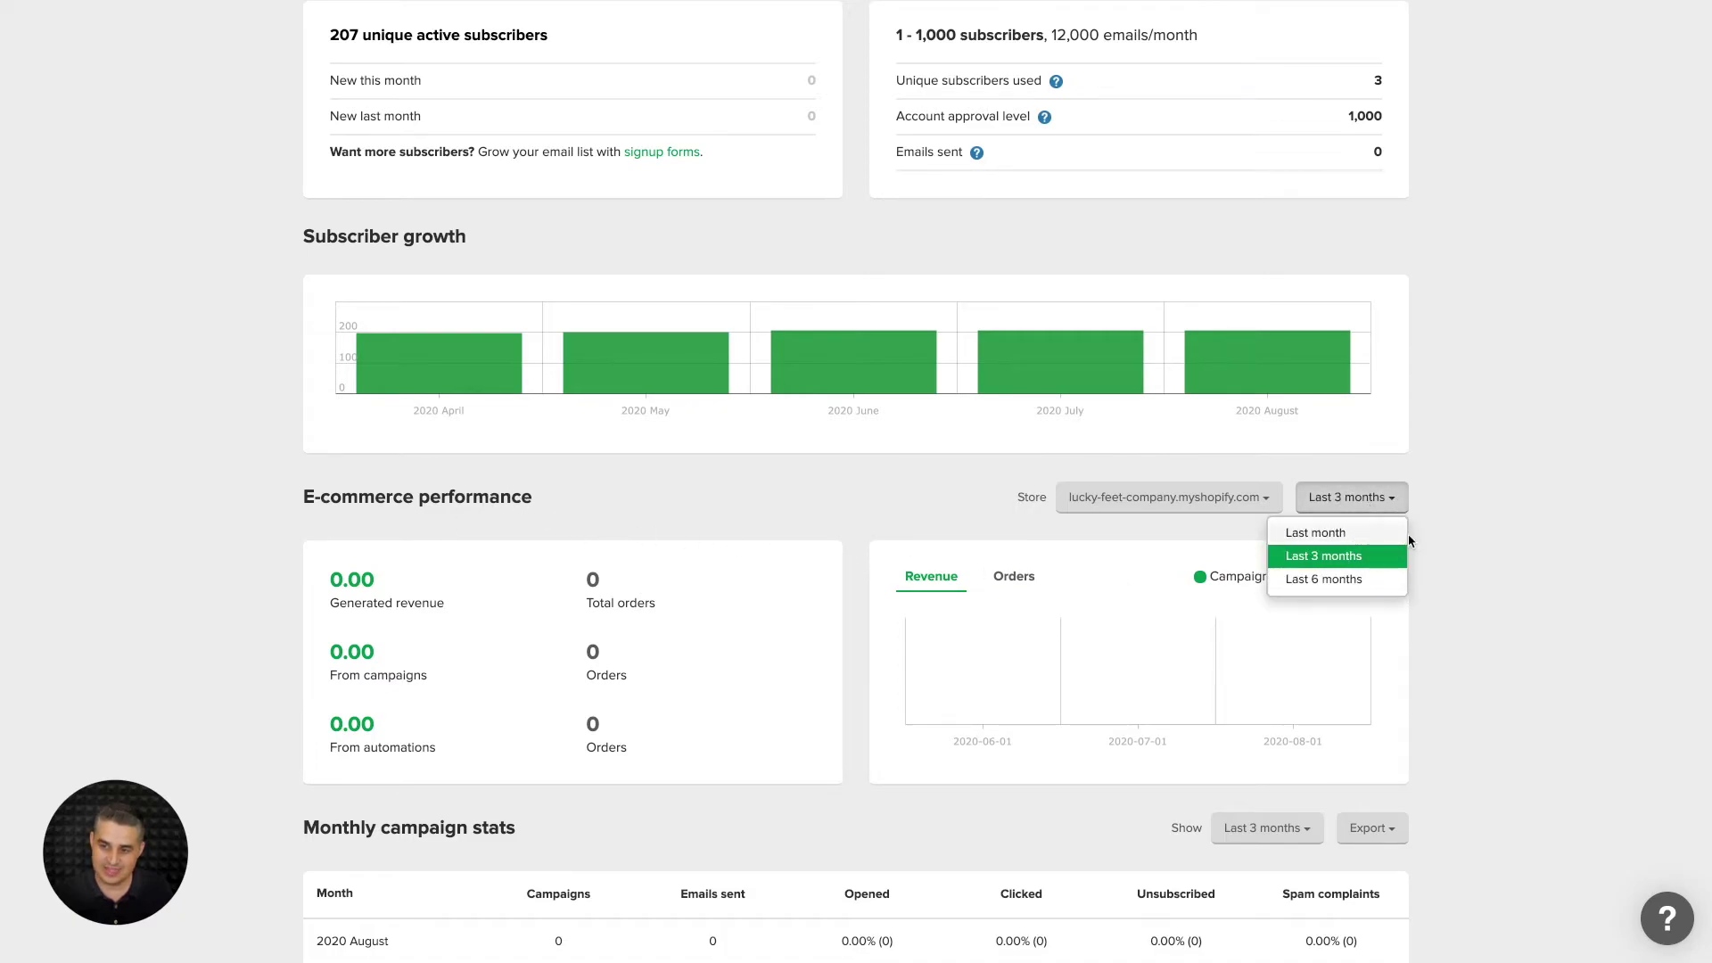
{"action": "left_click", "coordinate": [1433, 526]}
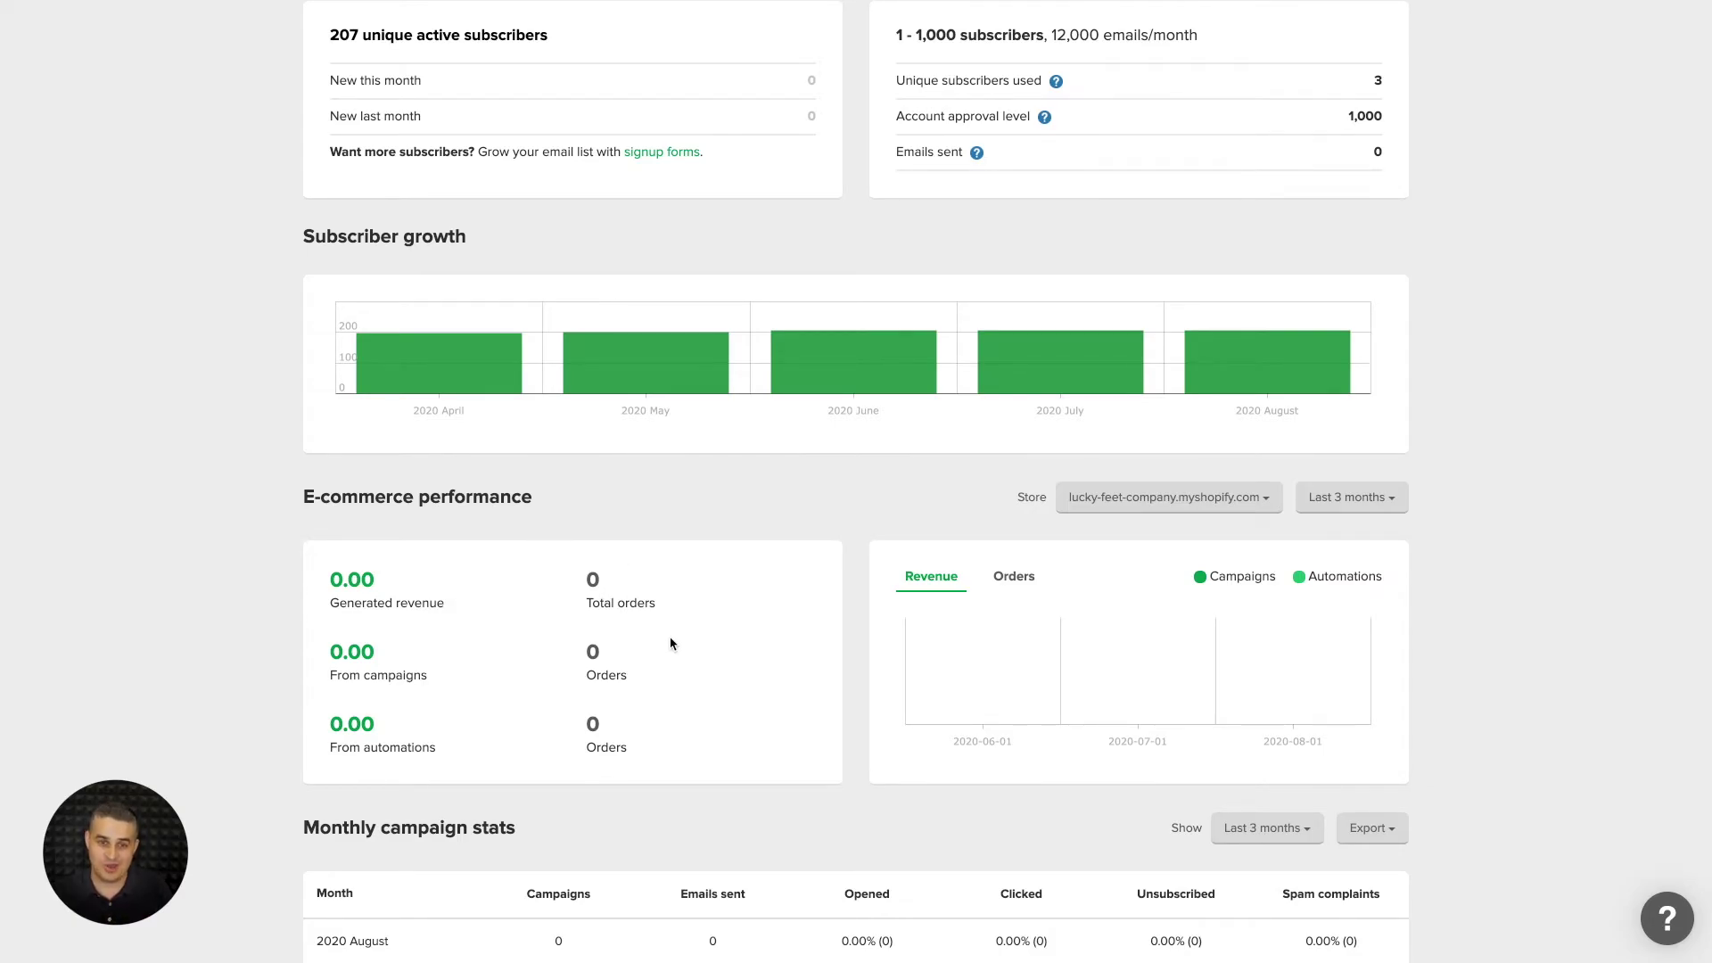
{"action": "scroll", "coordinate": [671, 644], "scroll_direction": "up", "scroll_amount": 5}
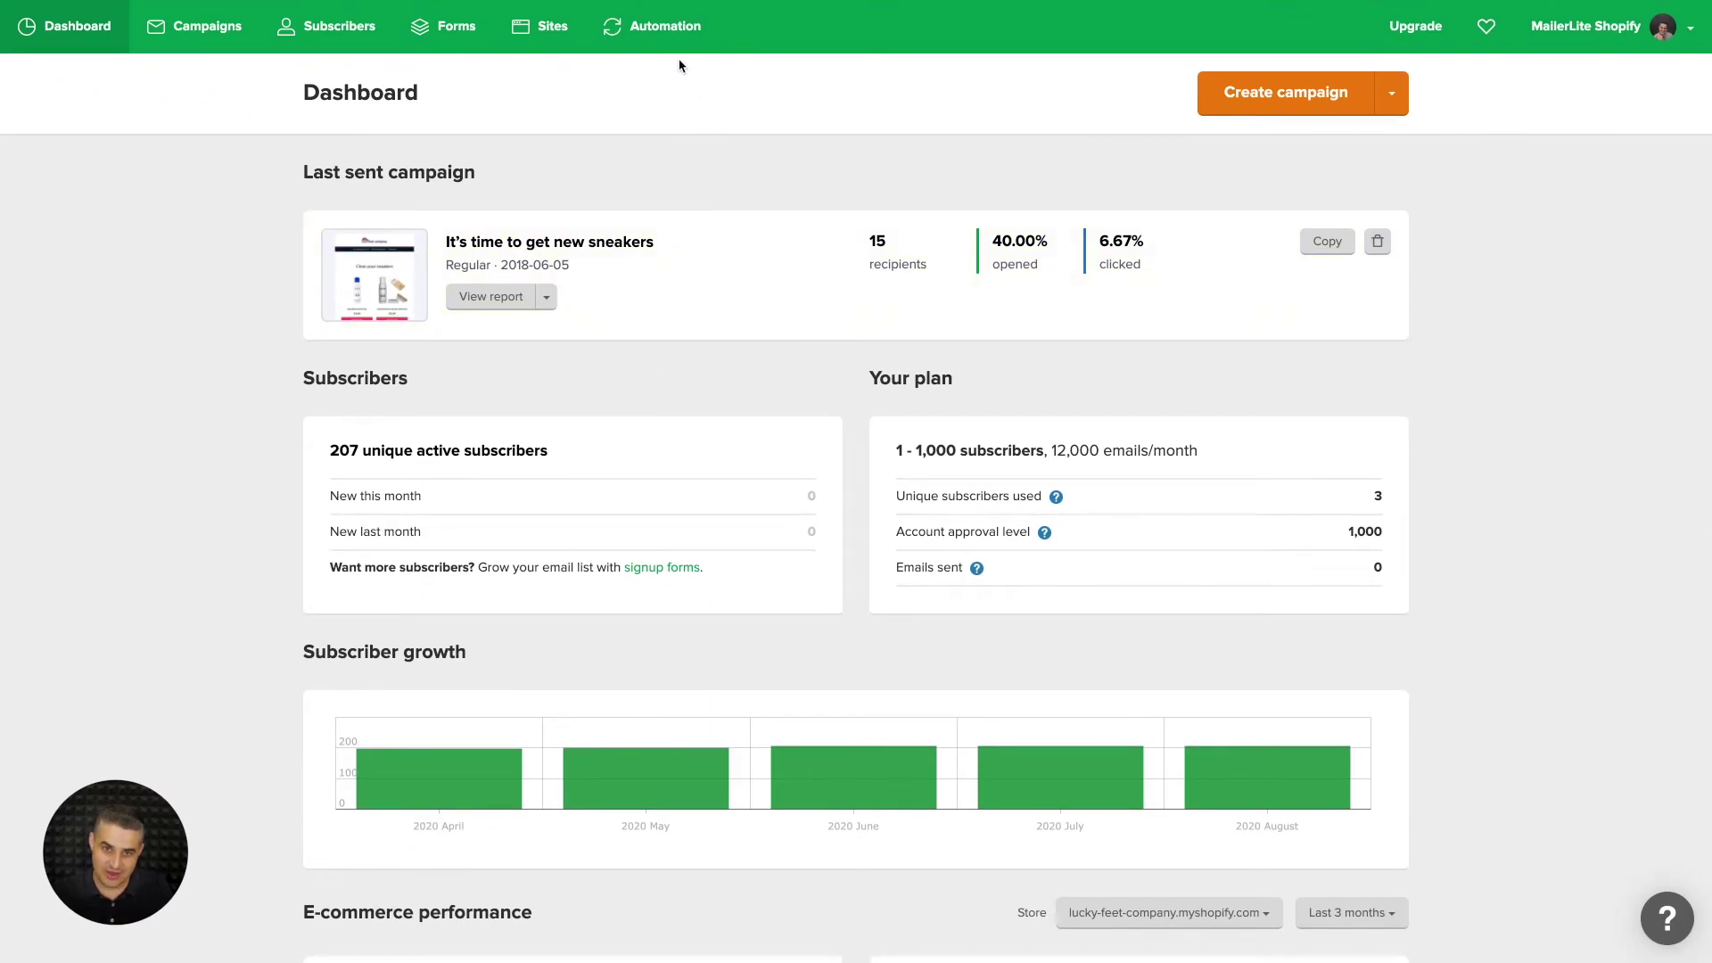
Create Workflow 6 as an e-commerce automation linked to the lucky-feet-company.myshopify.com store
{"action": "left_click", "coordinate": [663, 40]}
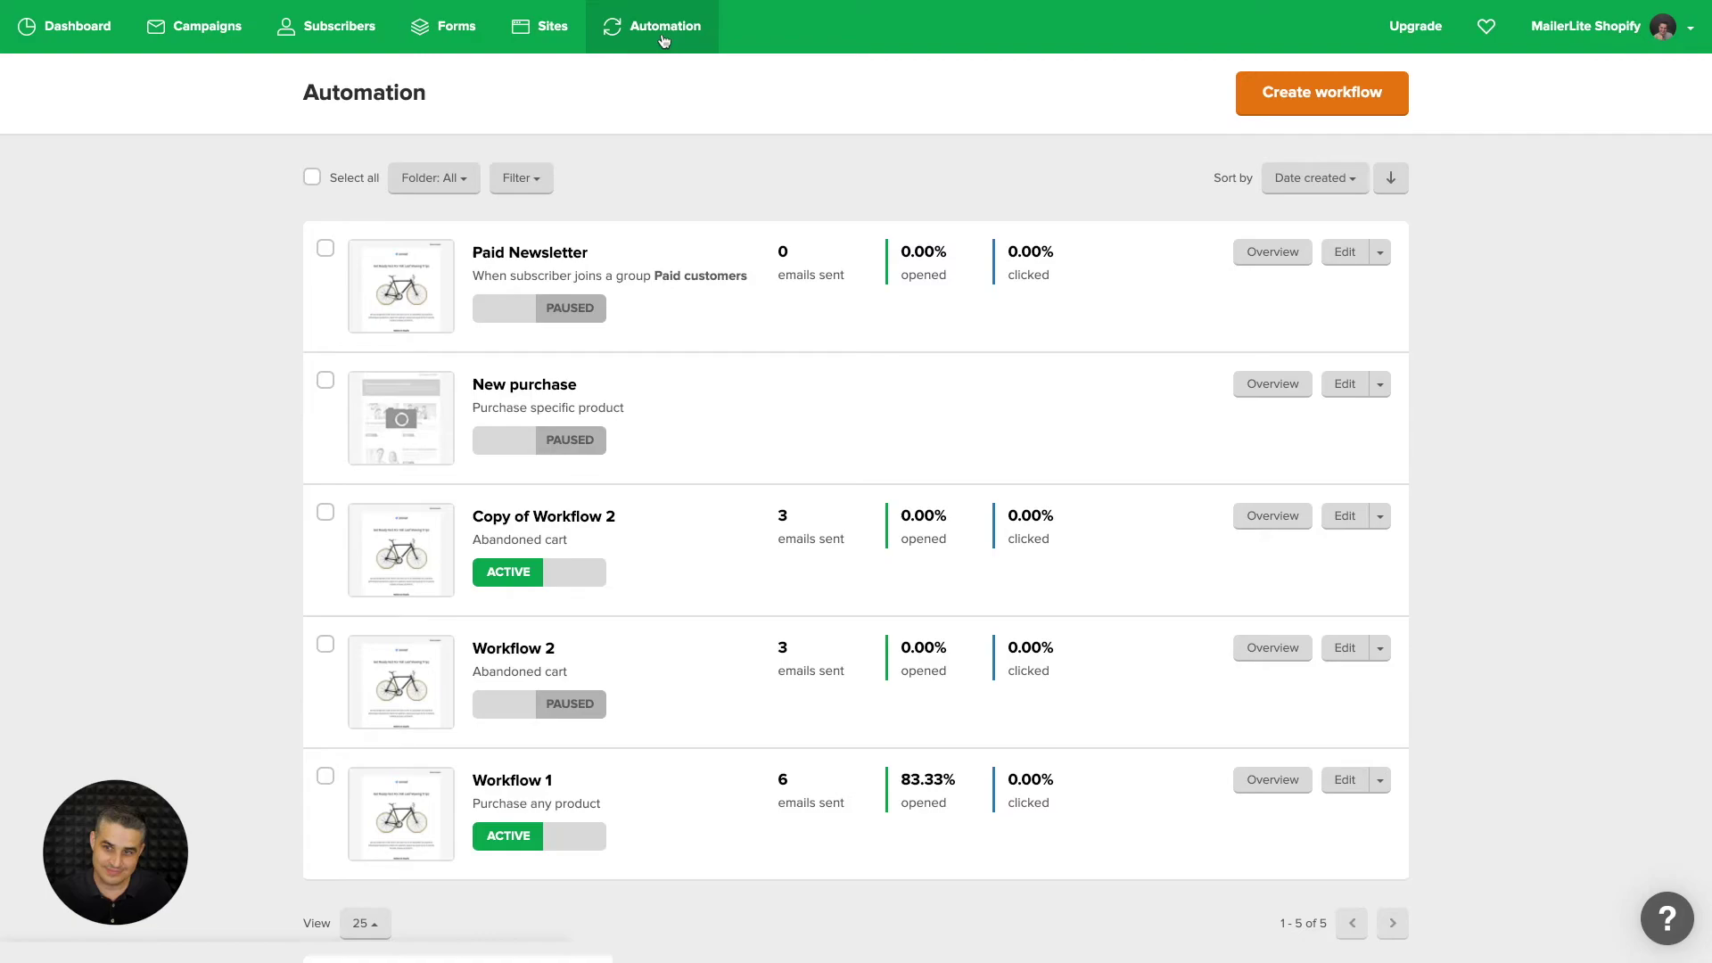
{"action": "left_click", "coordinate": [1321, 94]}
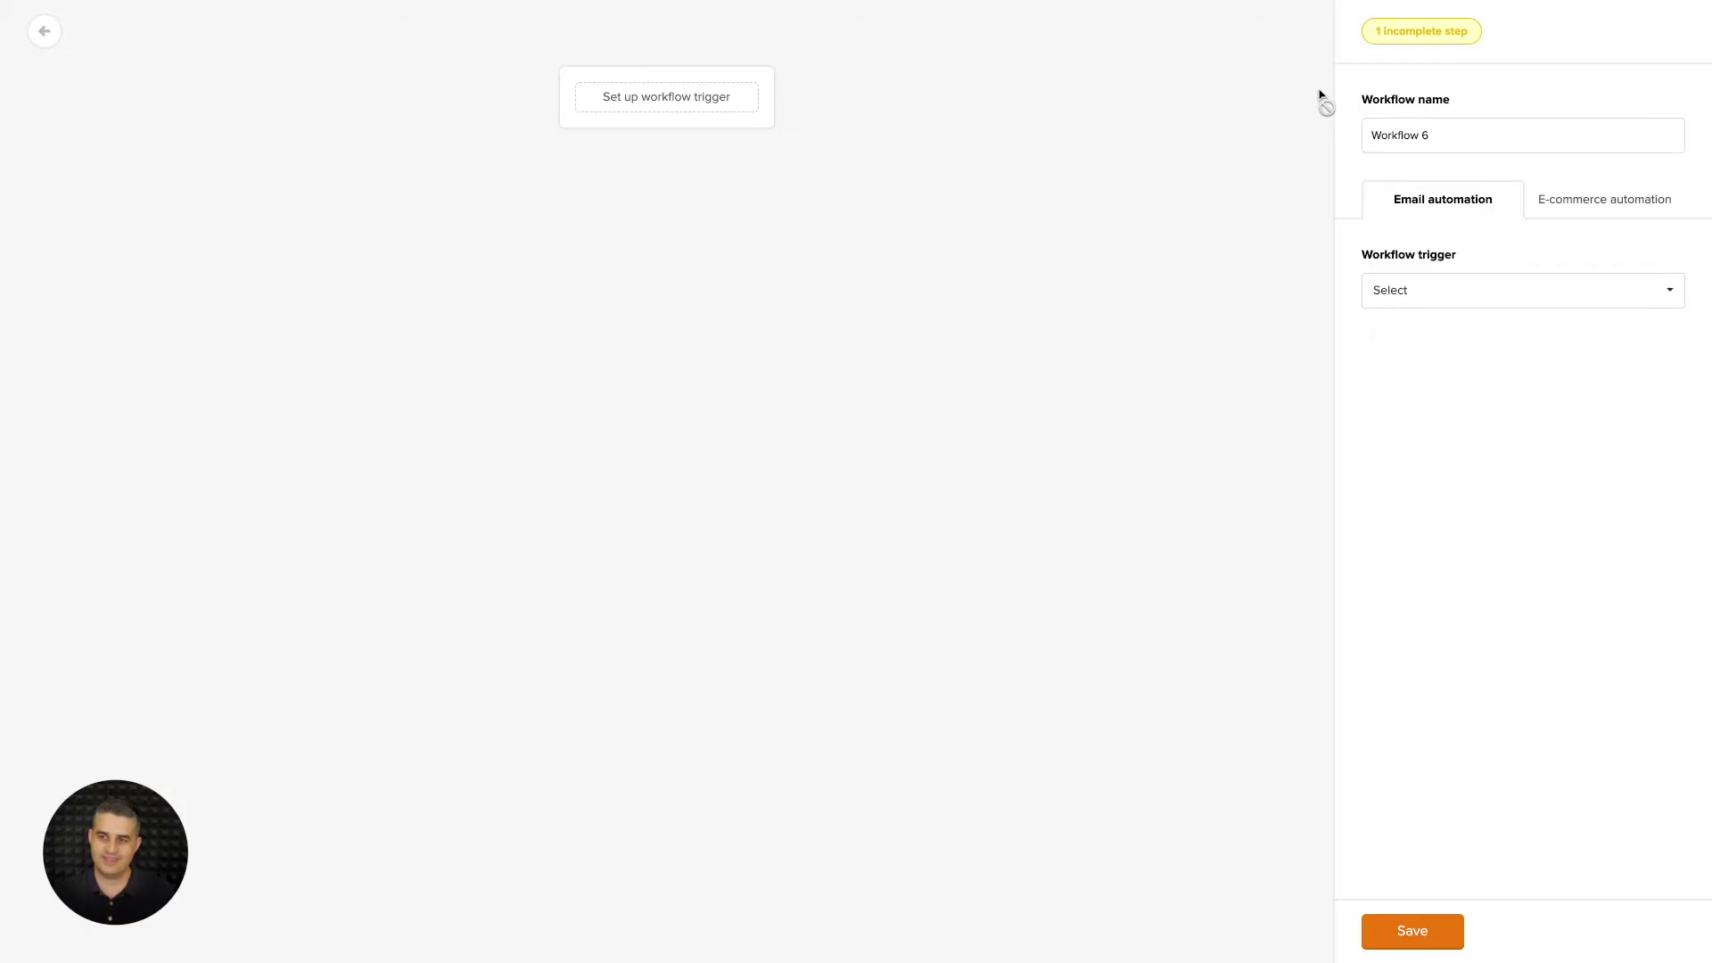
{"action": "left_click", "coordinate": [1606, 214]}
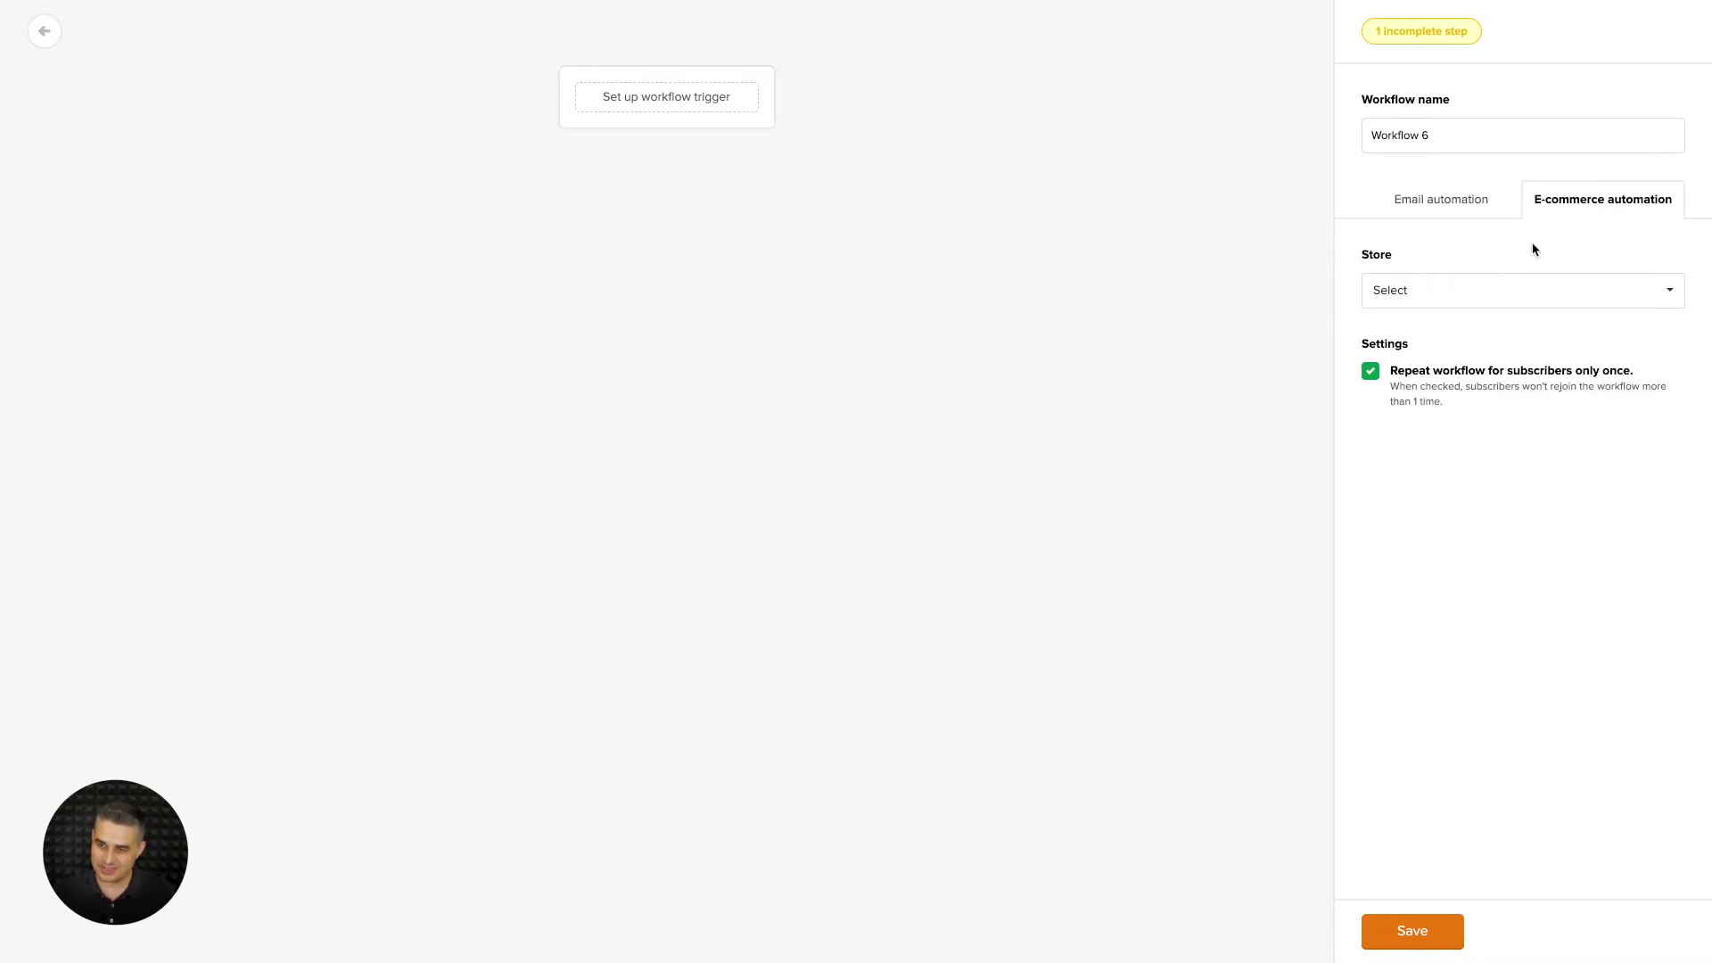
{"action": "left_click", "coordinate": [1487, 296]}
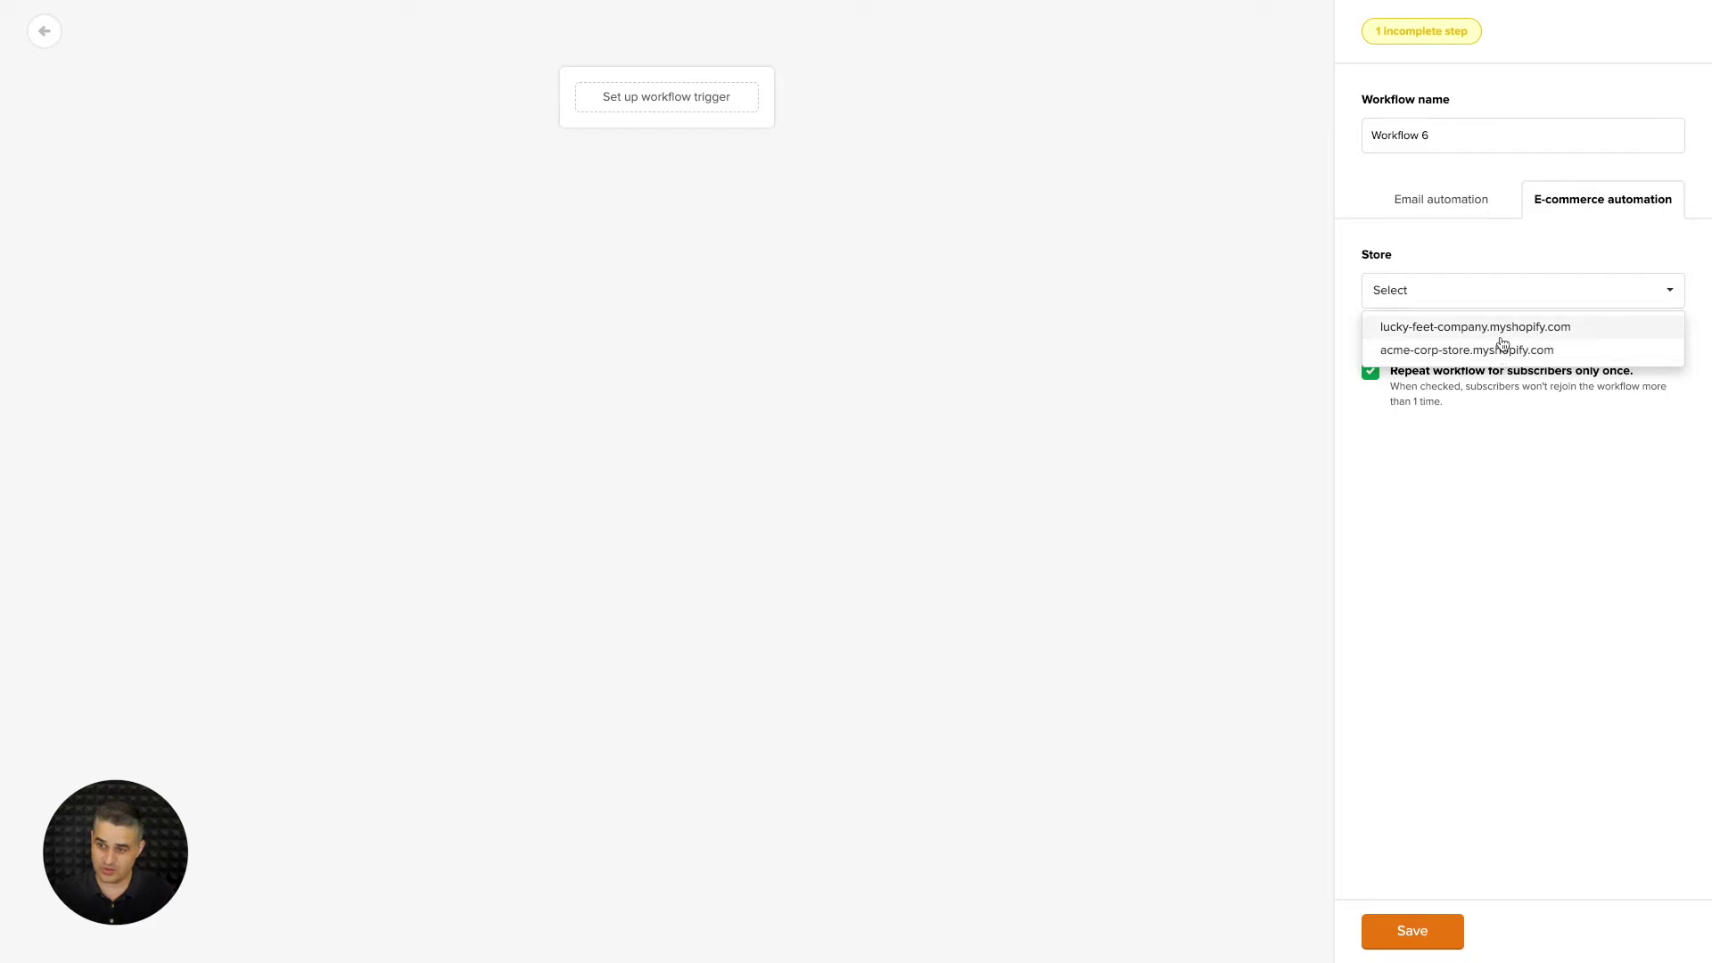
{"action": "left_click", "coordinate": [1481, 330]}
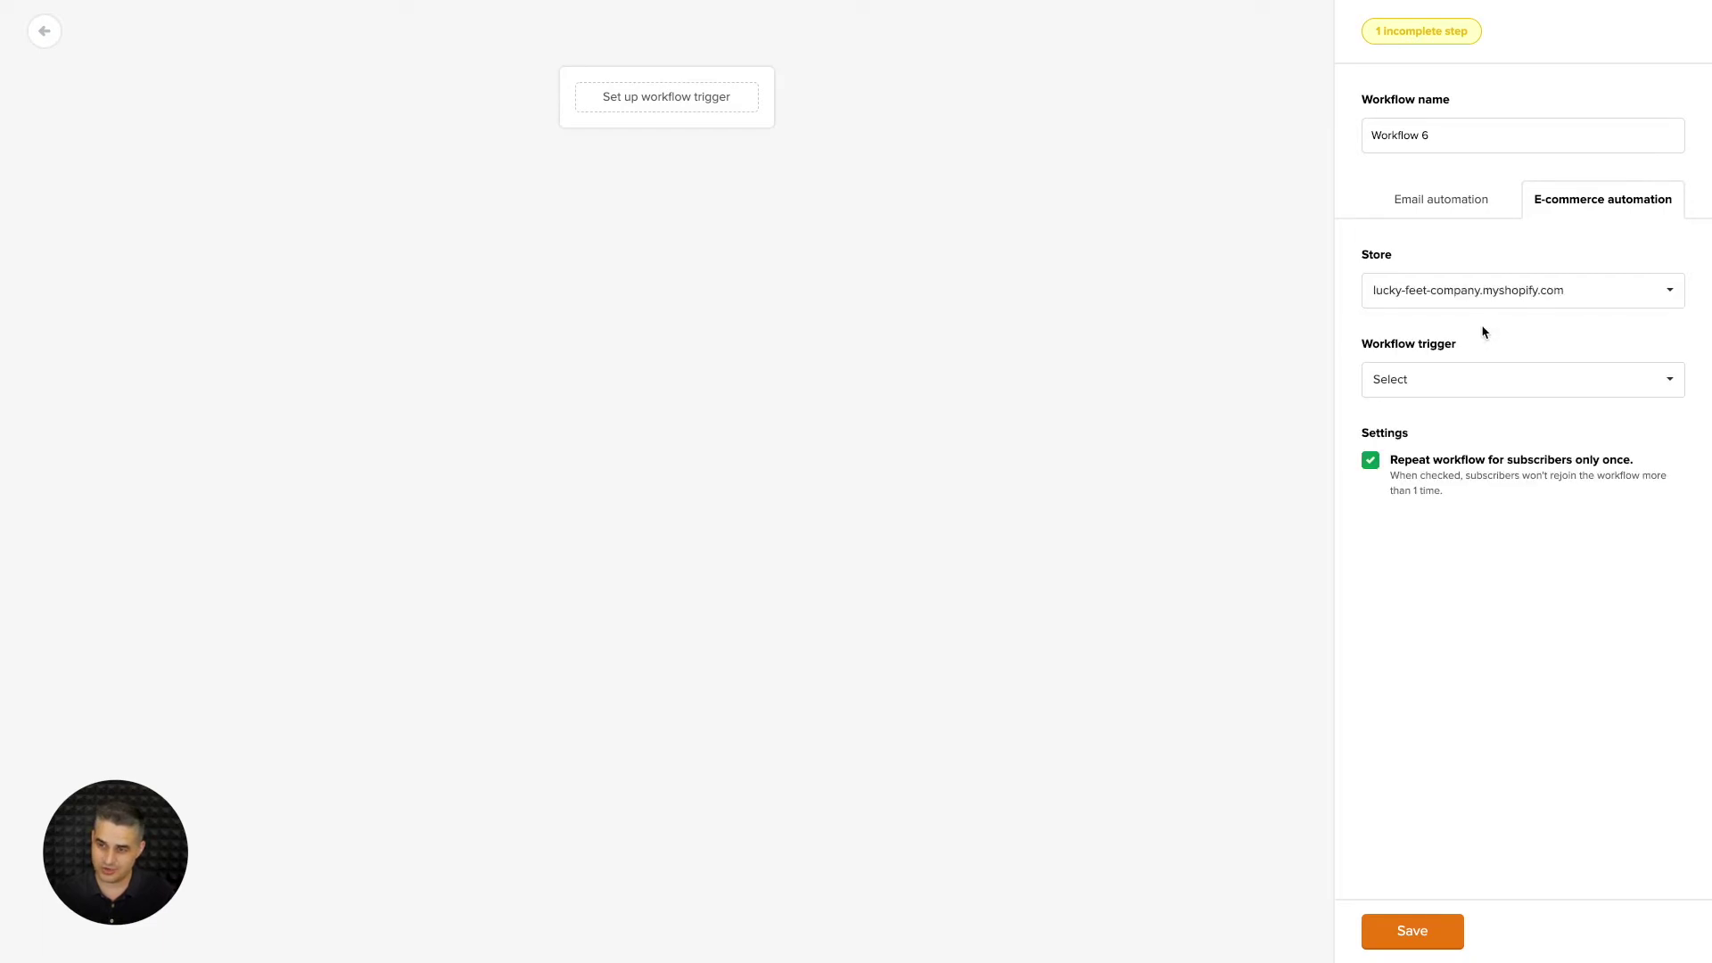
{"action": "left_click", "coordinate": [1457, 382]}
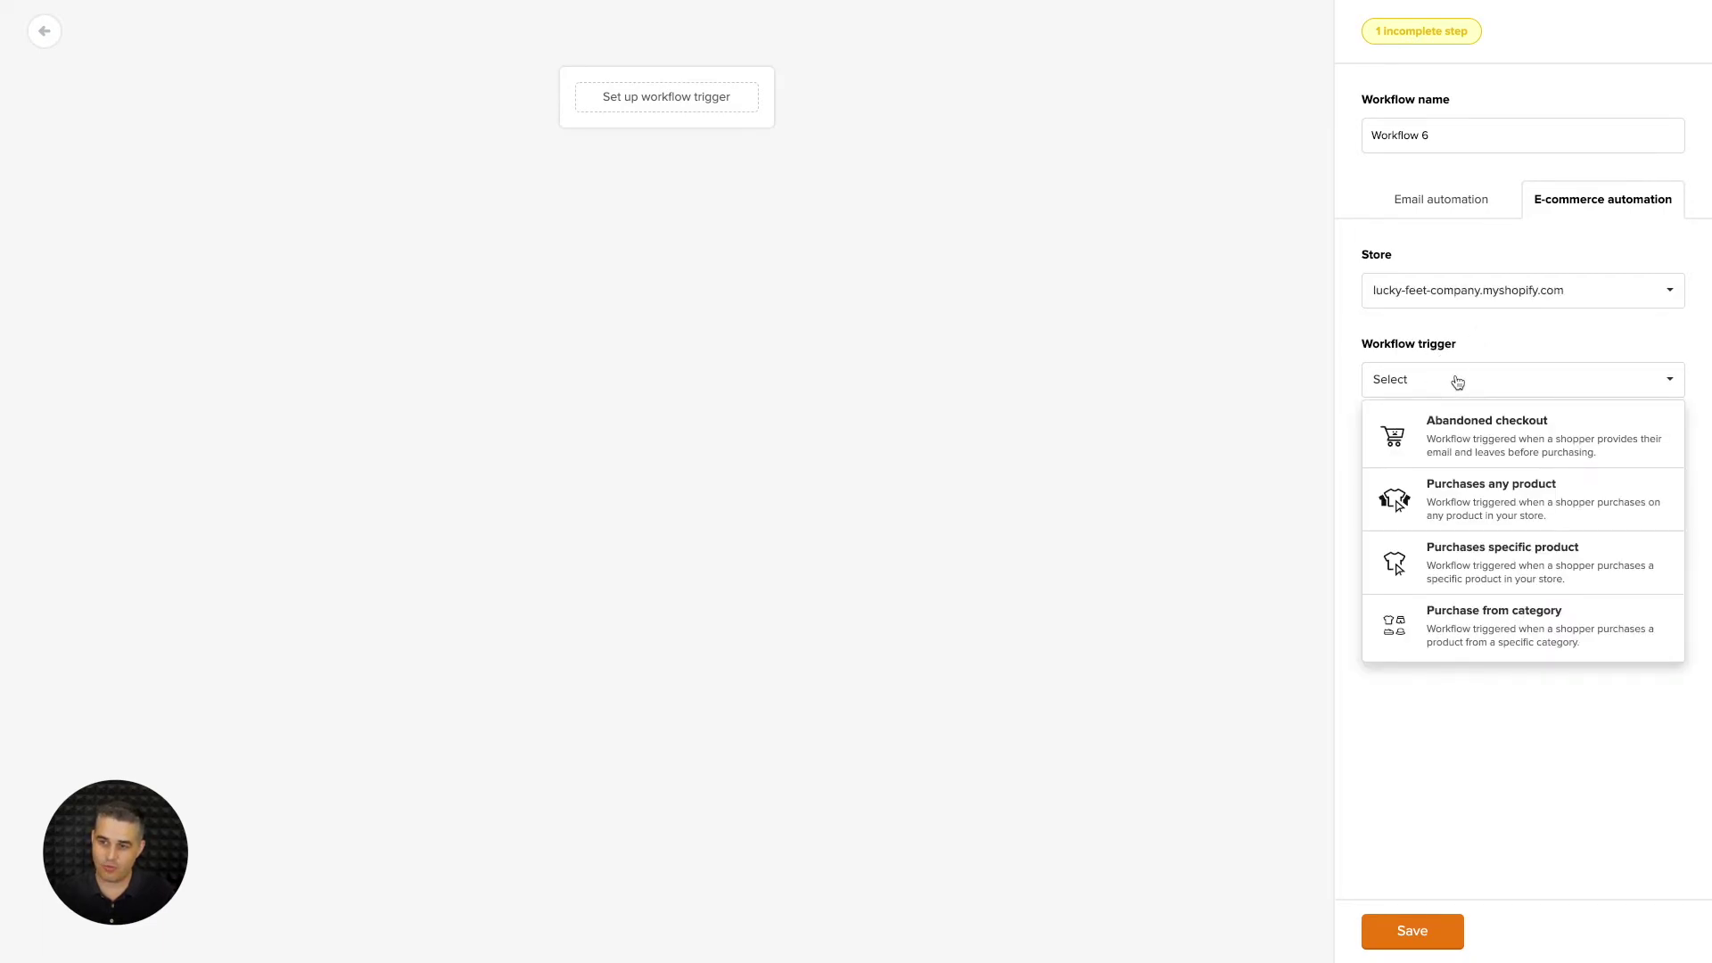
Set the trigger to Purchases specific product and browse the lucky-feet products without choosing one
{"action": "left_click", "coordinate": [1487, 552]}
{"action": "left_click", "coordinate": [1503, 453]}
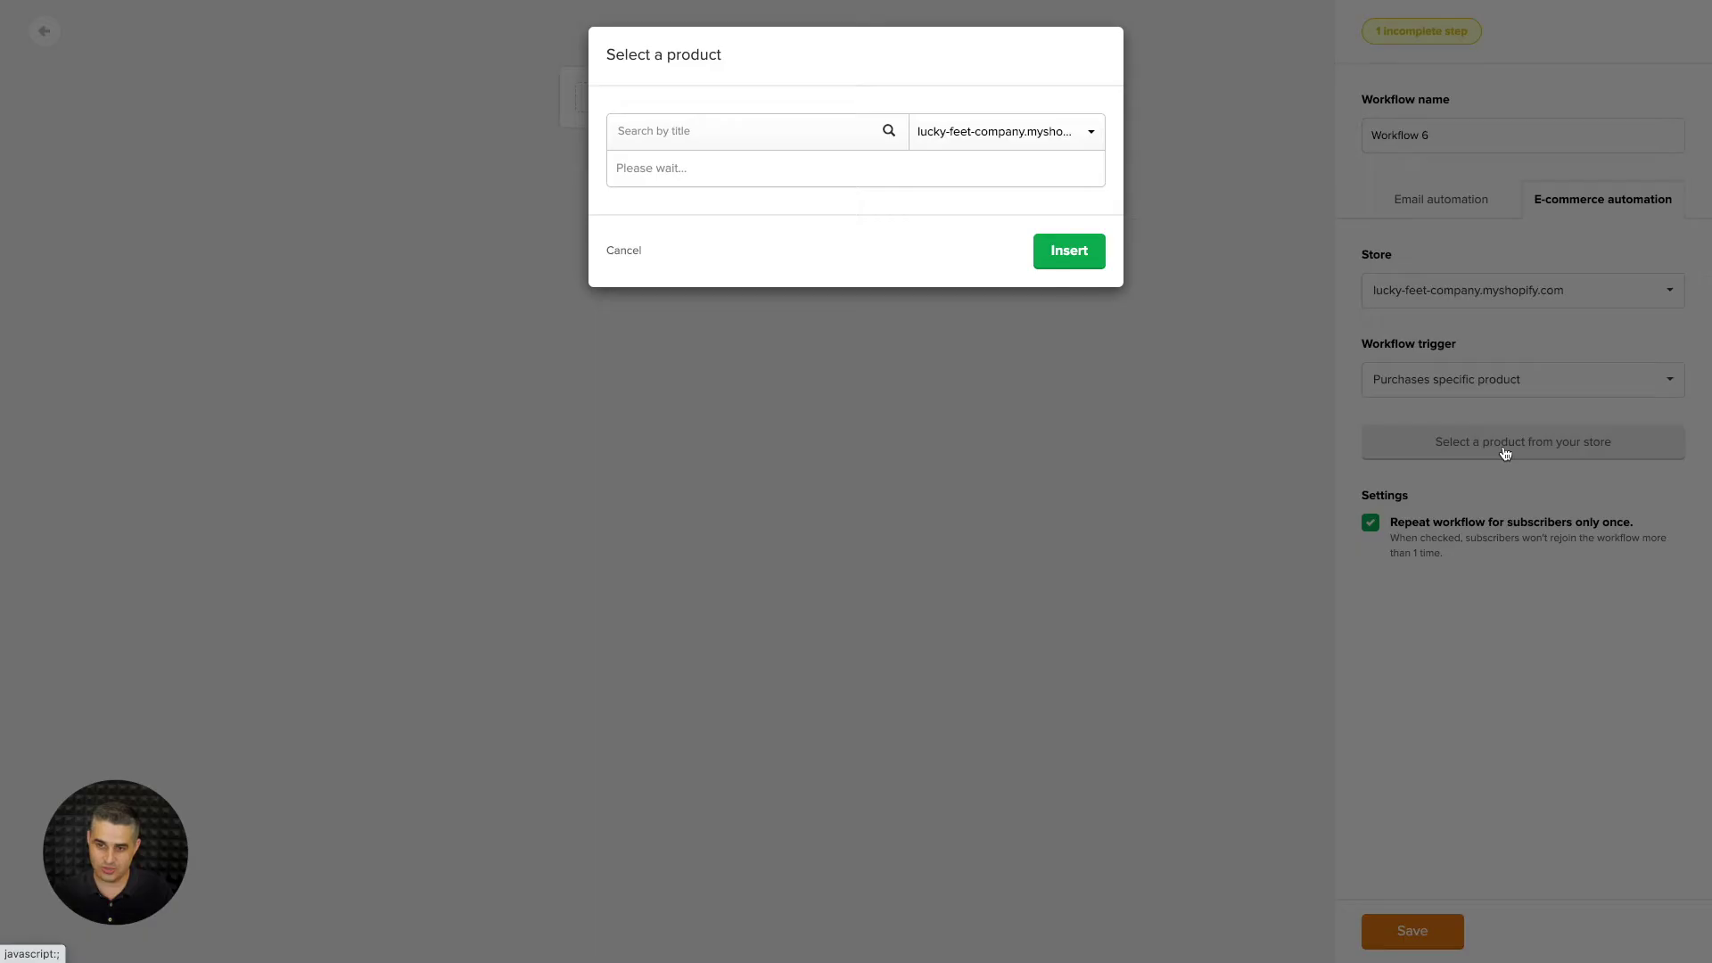
{"action": "scroll", "coordinate": [818, 236], "scroll_direction": "down", "scroll_amount": 3}
{"action": "scroll", "coordinate": [821, 256], "scroll_direction": "up", "scroll_amount": 3}
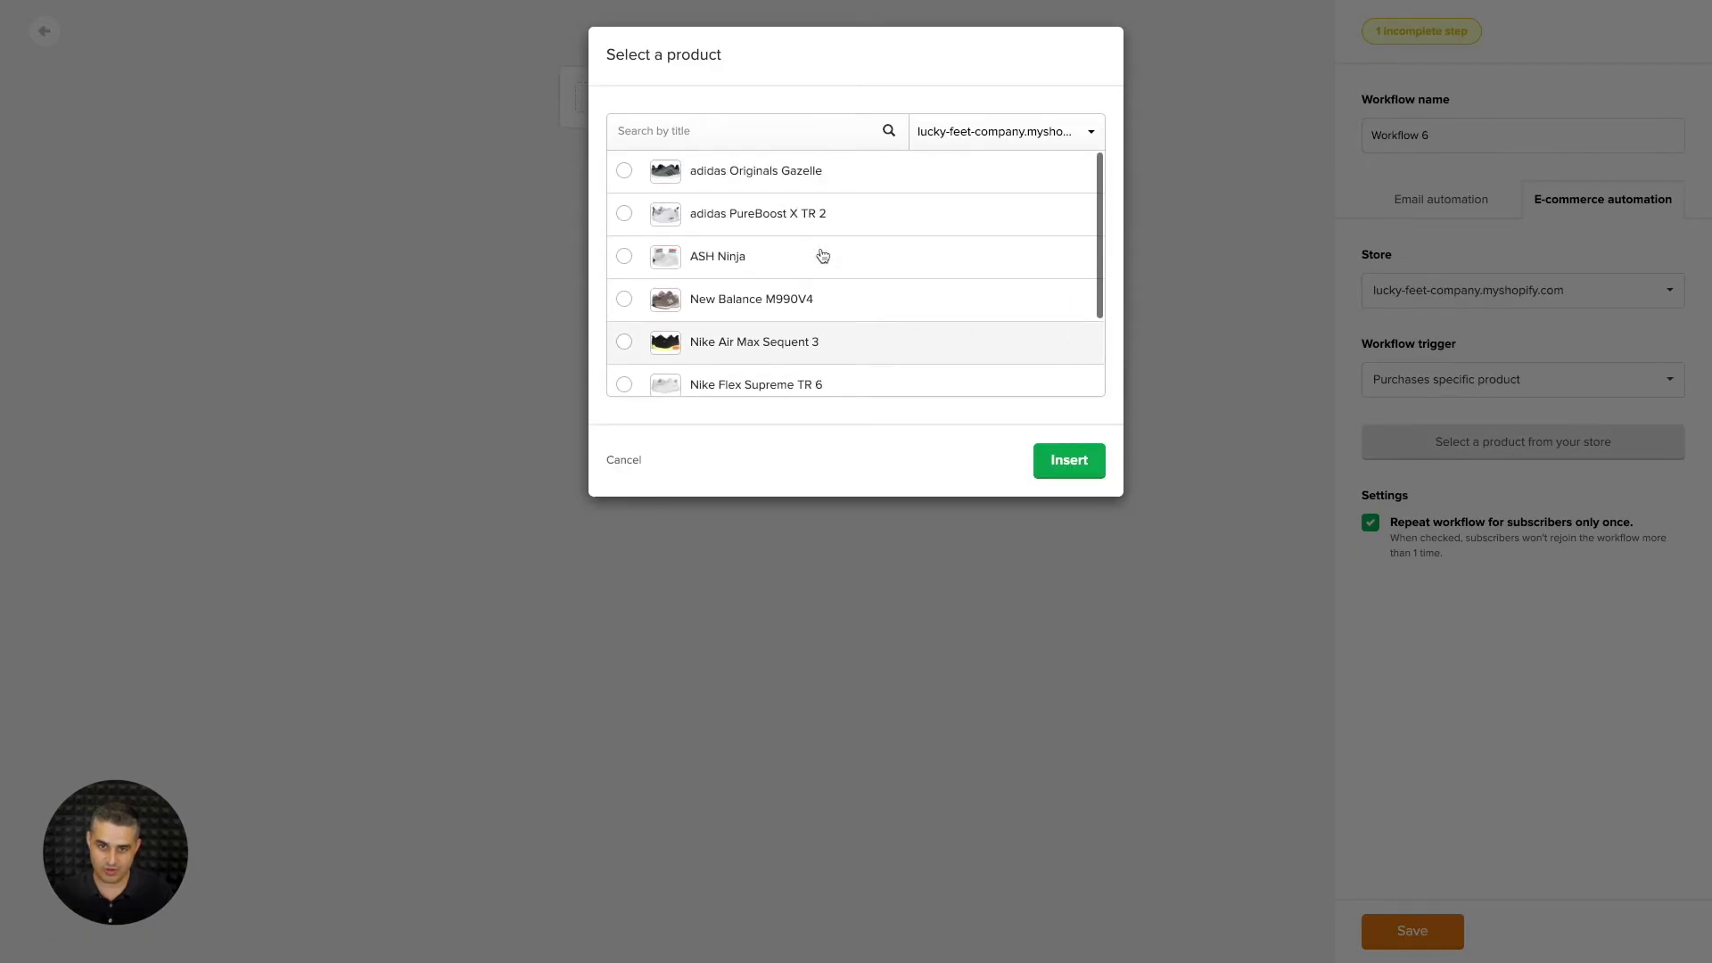
{"action": "left_click", "coordinate": [990, 139]}
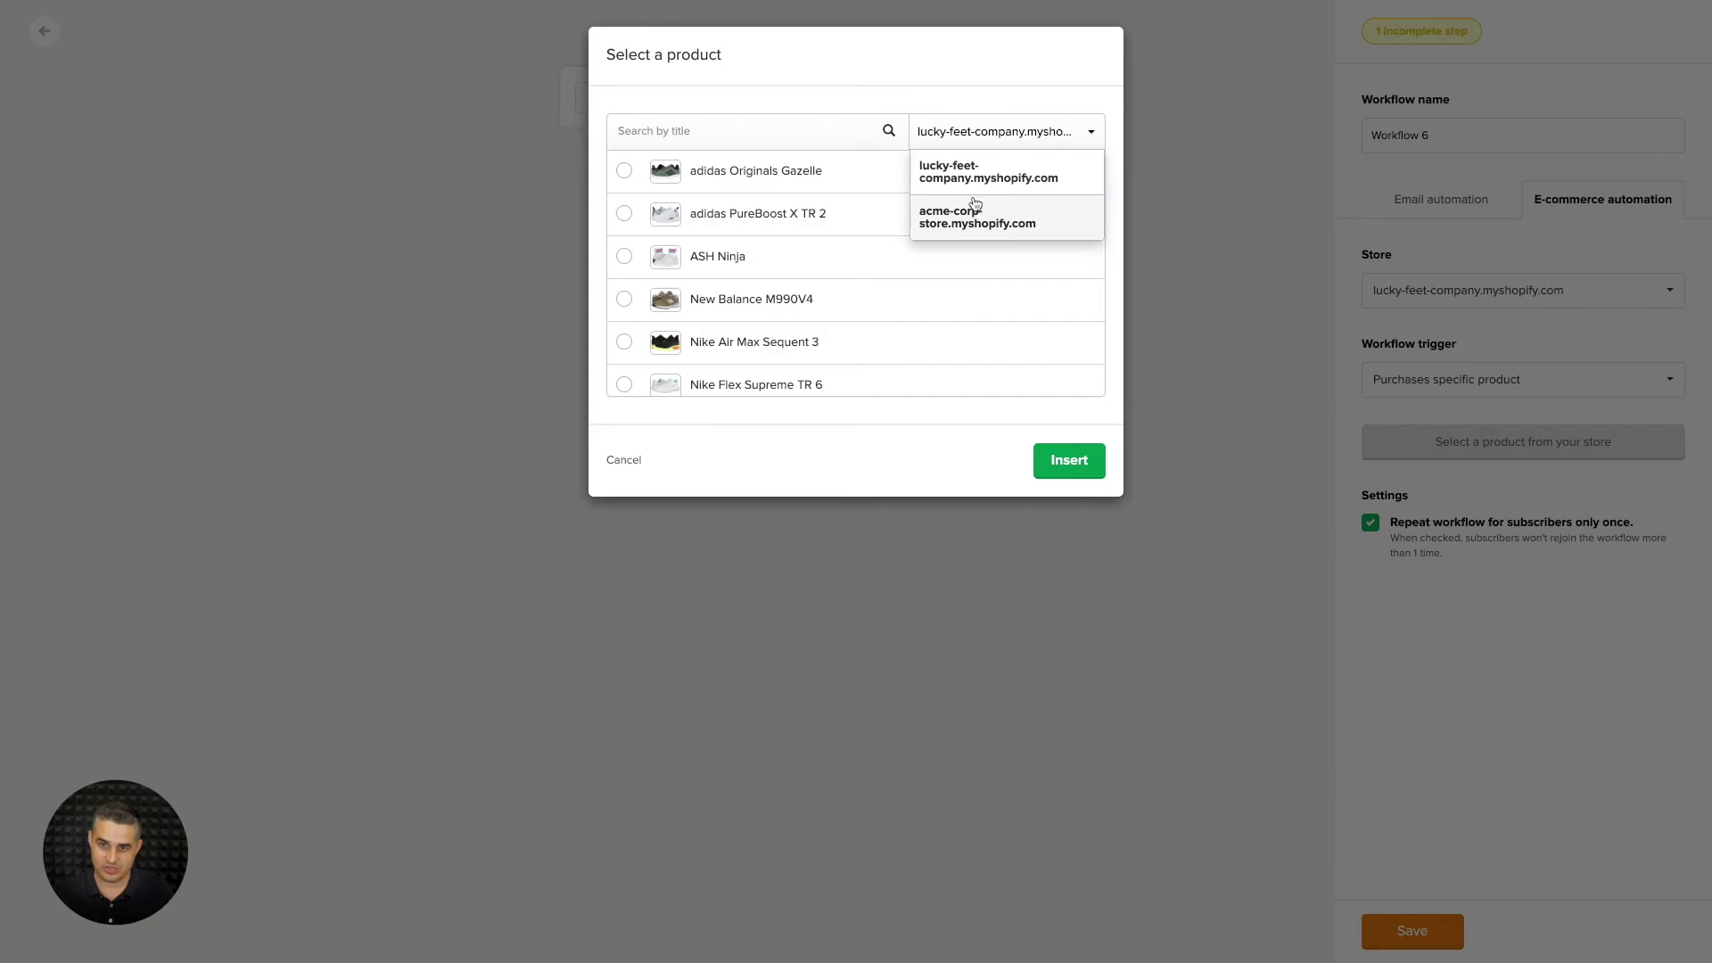
{"action": "left_click", "coordinate": [948, 84]}
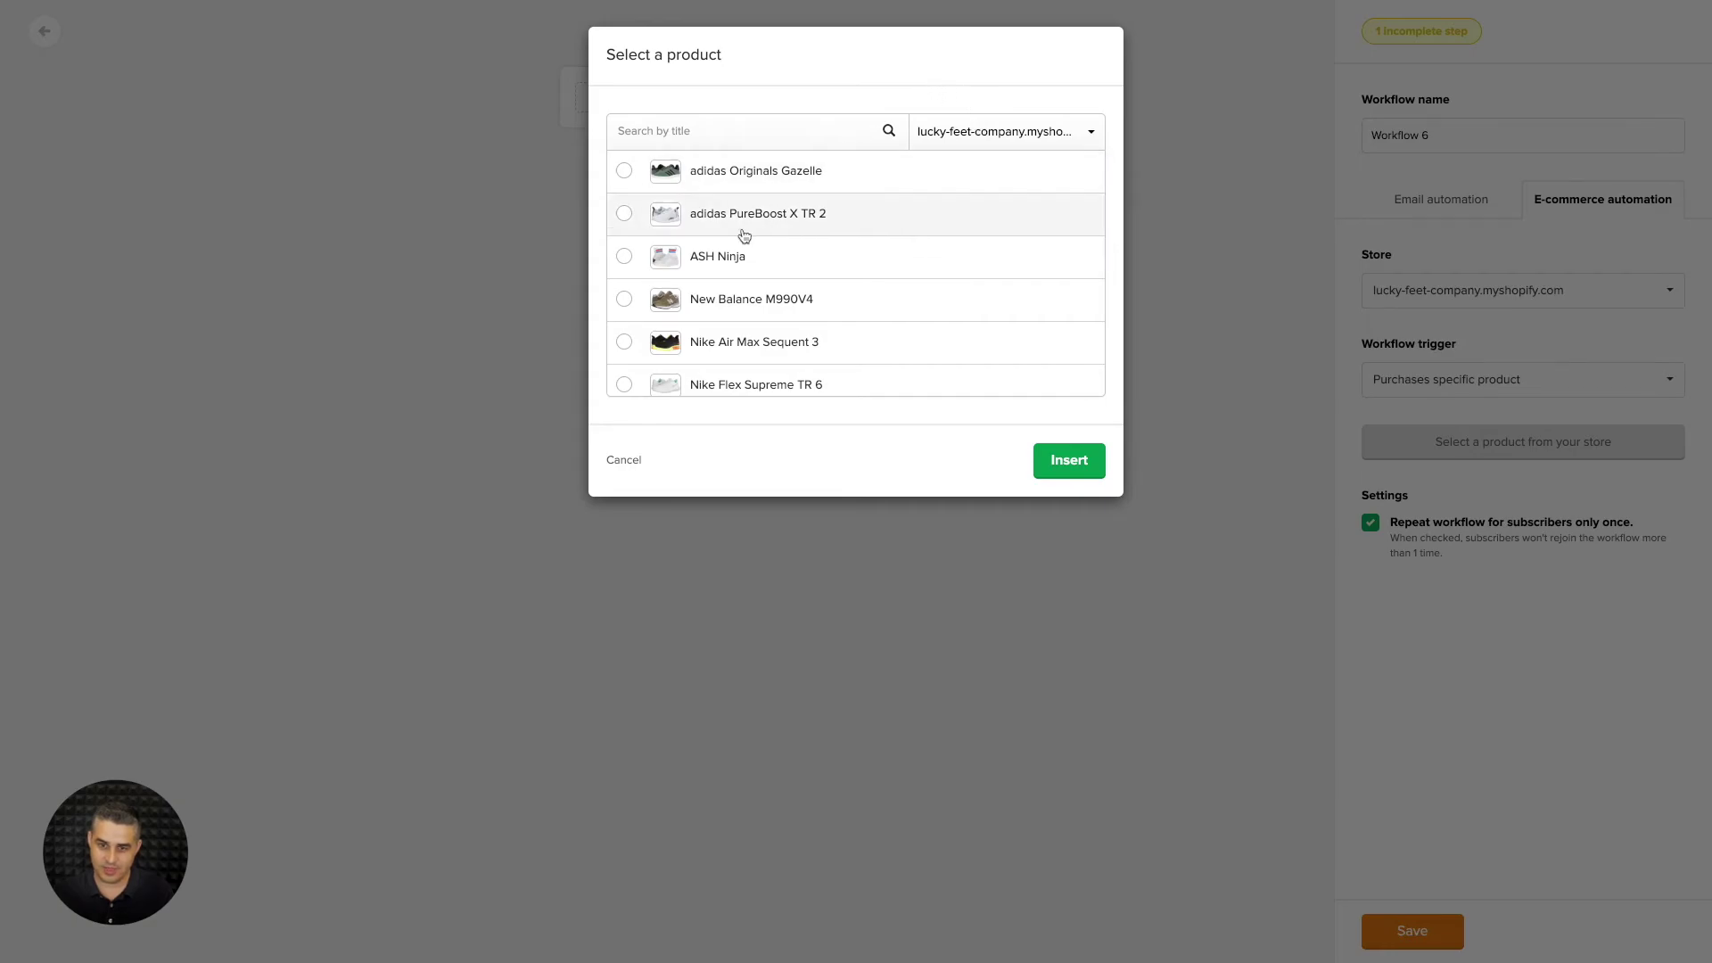
{"action": "left_click", "coordinate": [613, 459]}
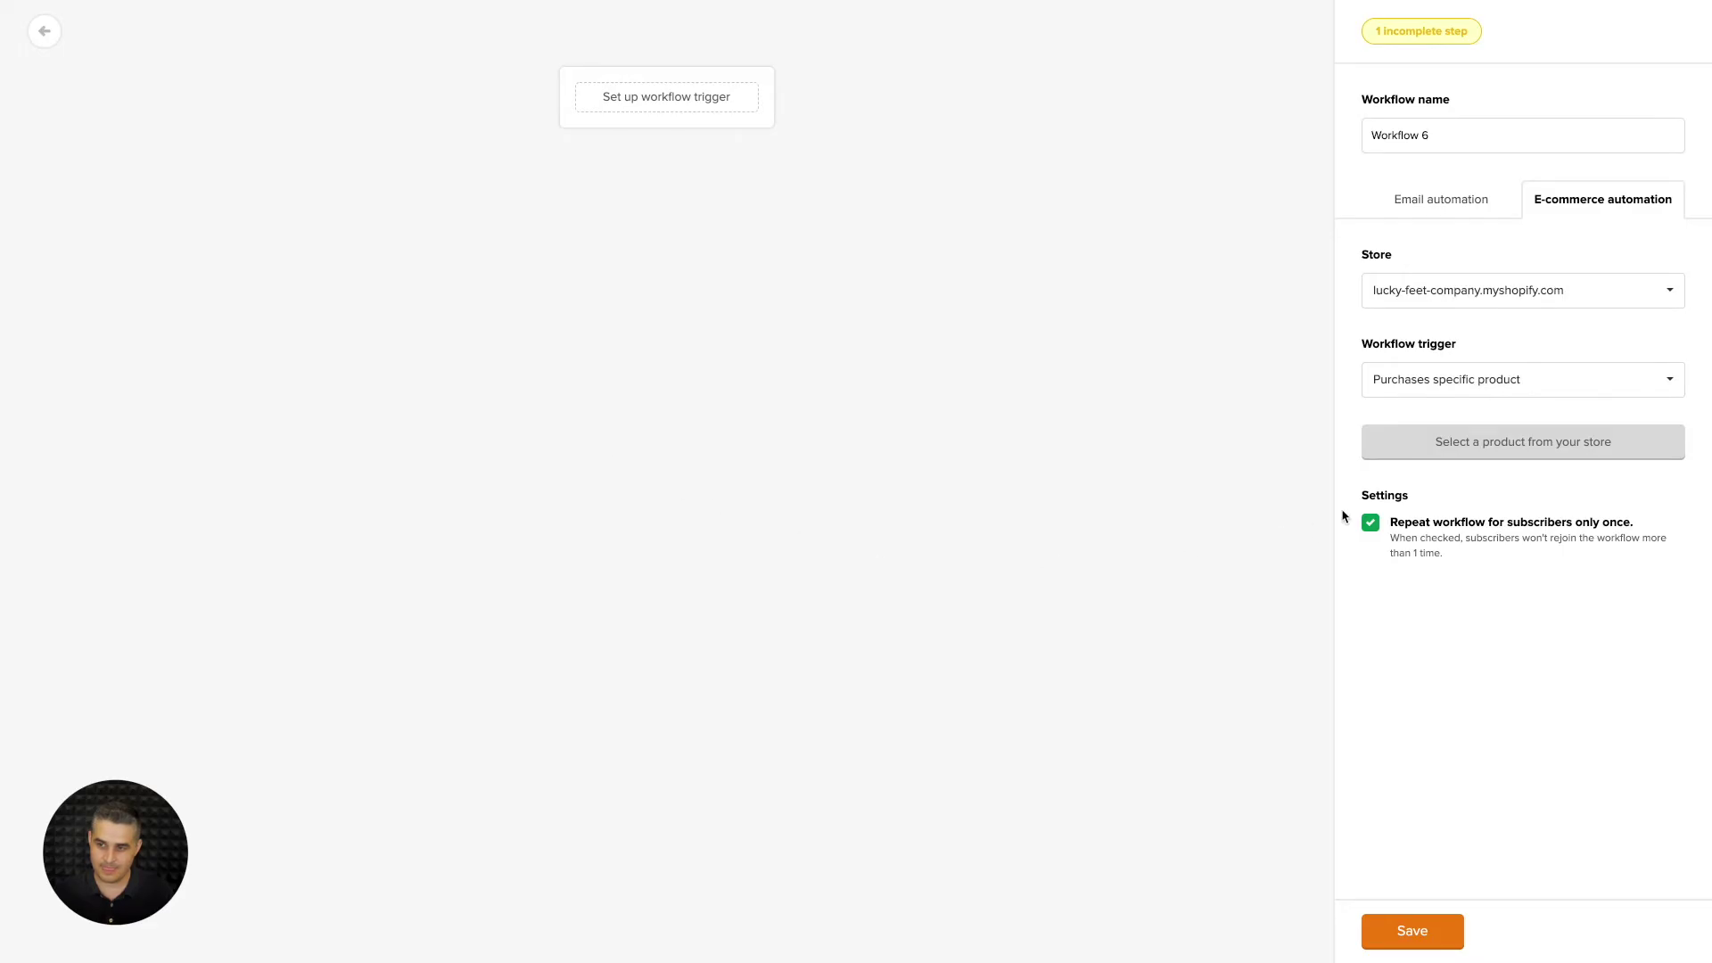
{"action": "left_click", "coordinate": [1472, 396]}
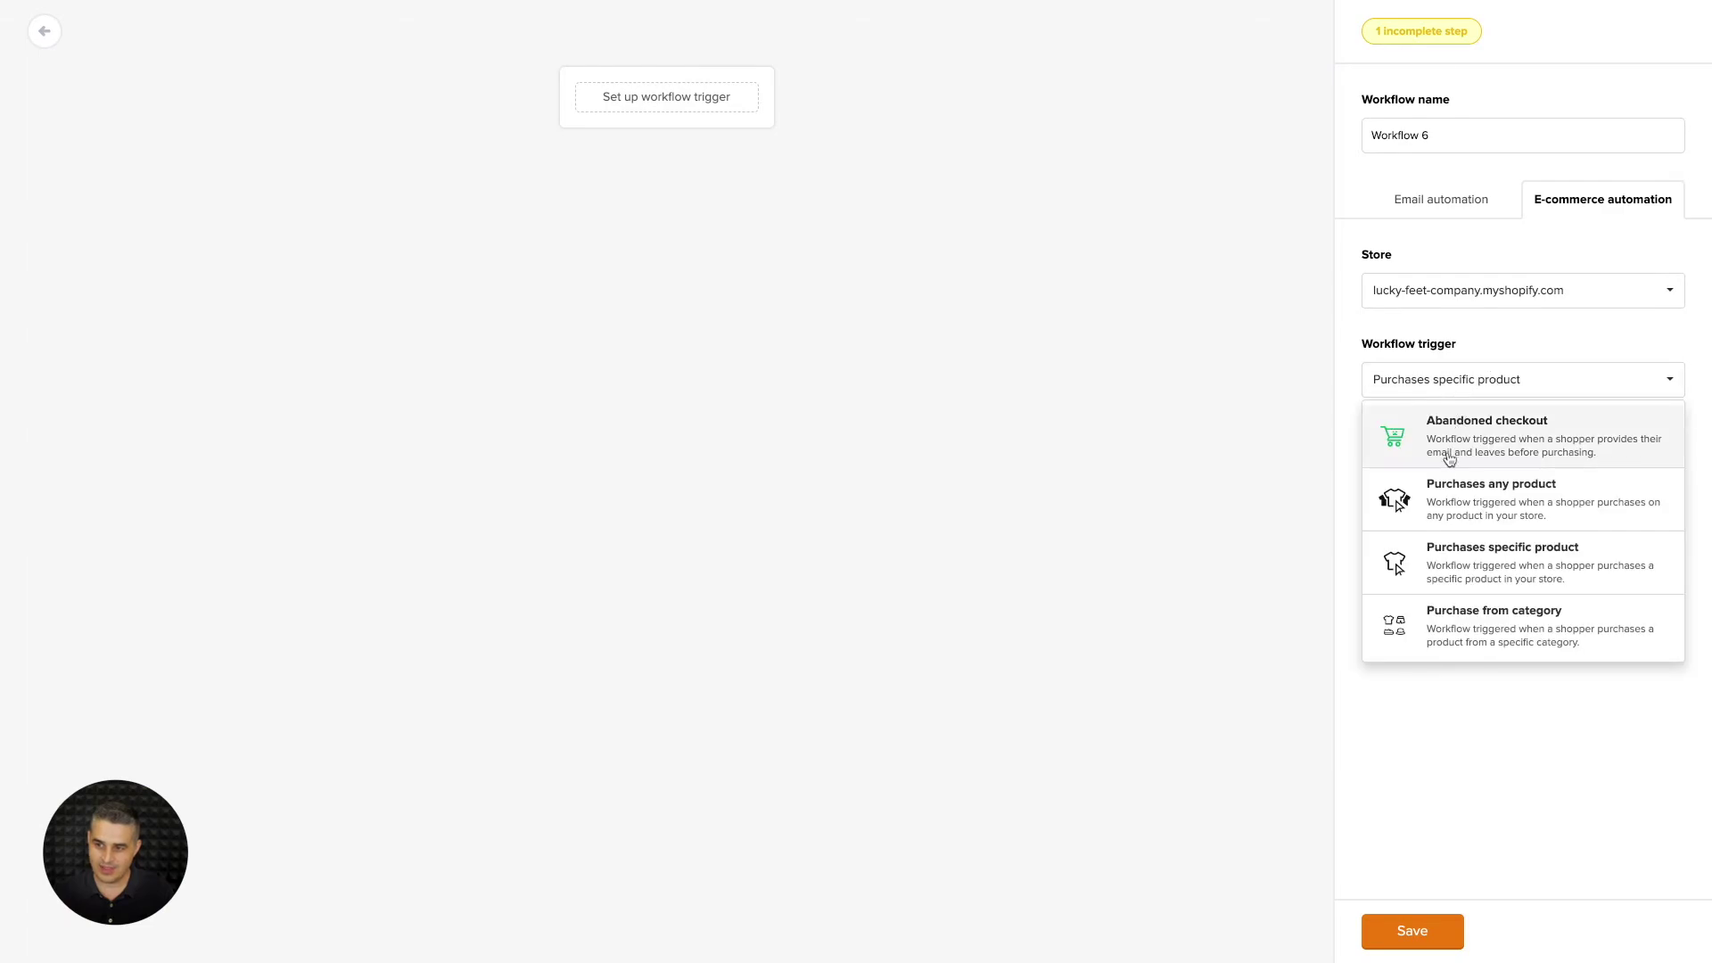
Save the trigger as Purchase from category with the Care & Protect category selected
{"action": "left_click", "coordinate": [1499, 636]}
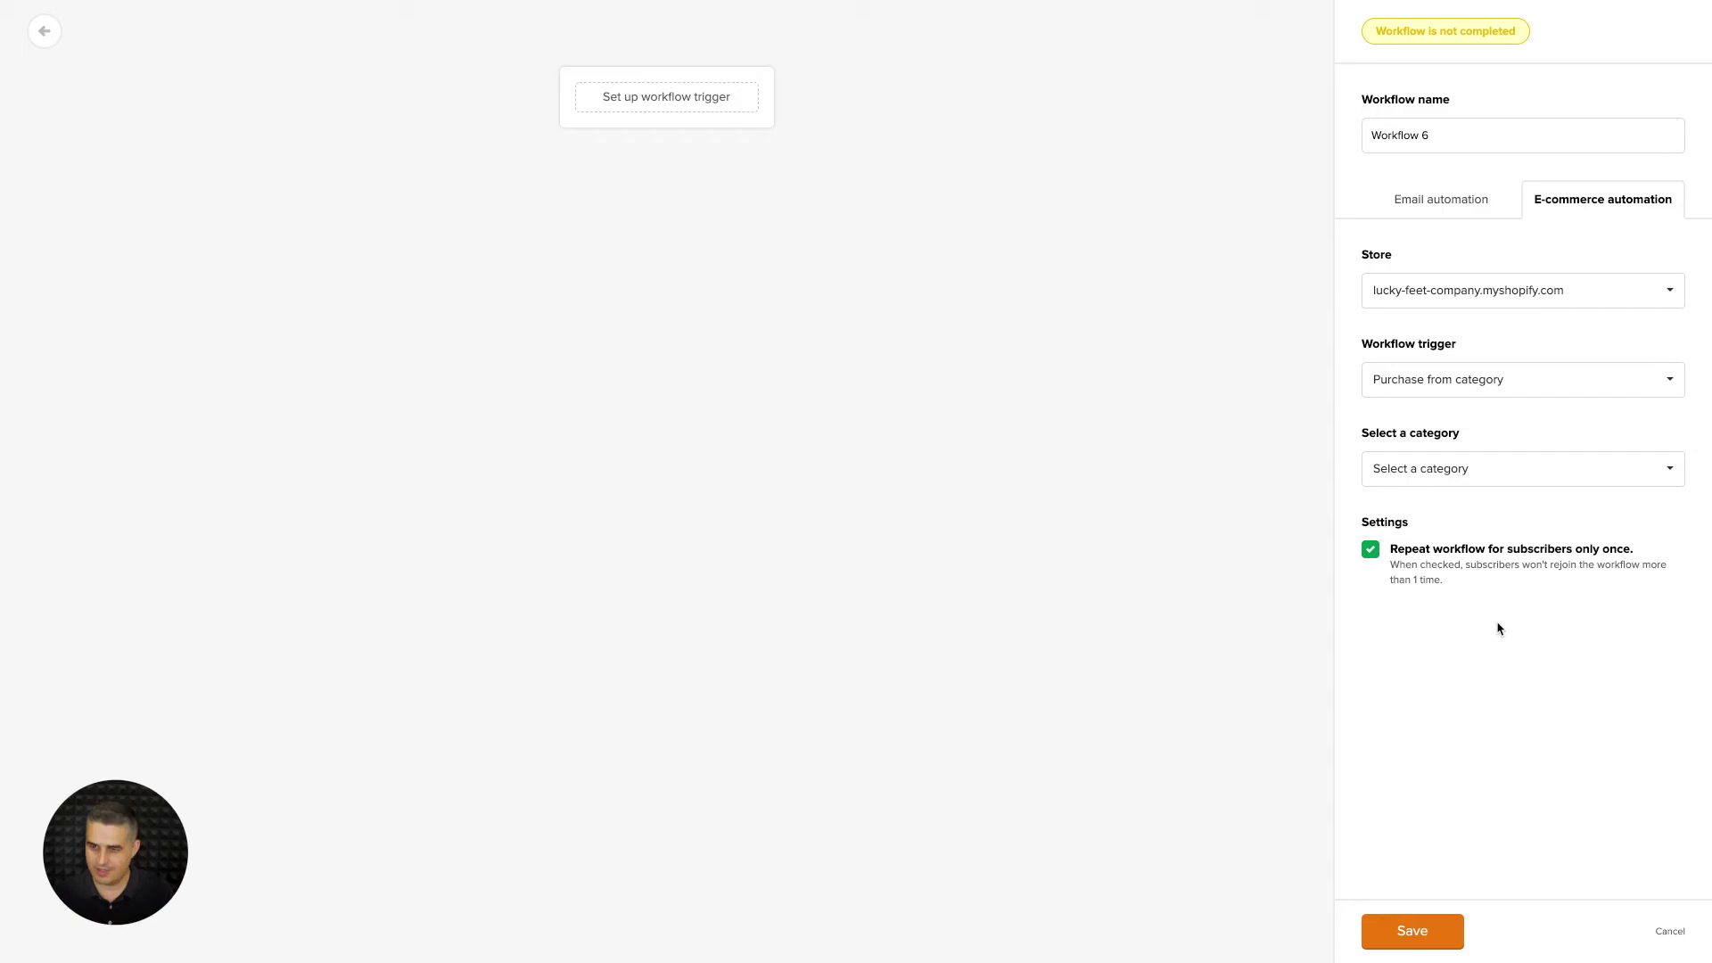
{"action": "left_click", "coordinate": [1503, 471]}
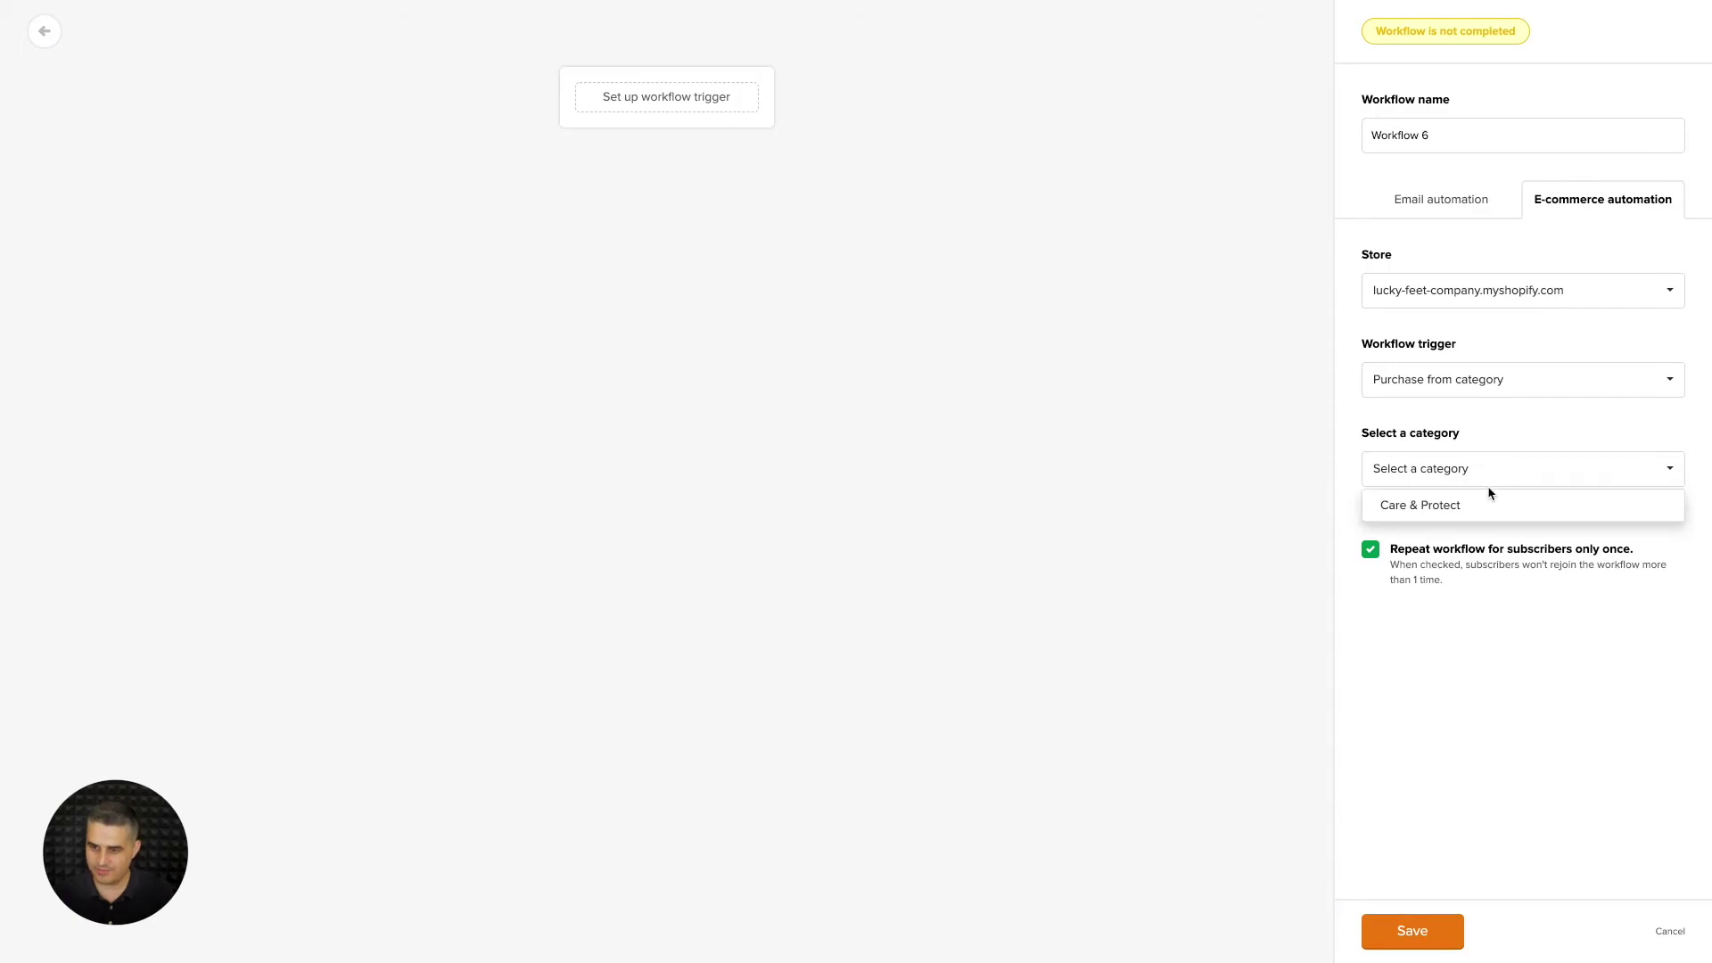
{"action": "left_click", "coordinate": [1485, 504]}
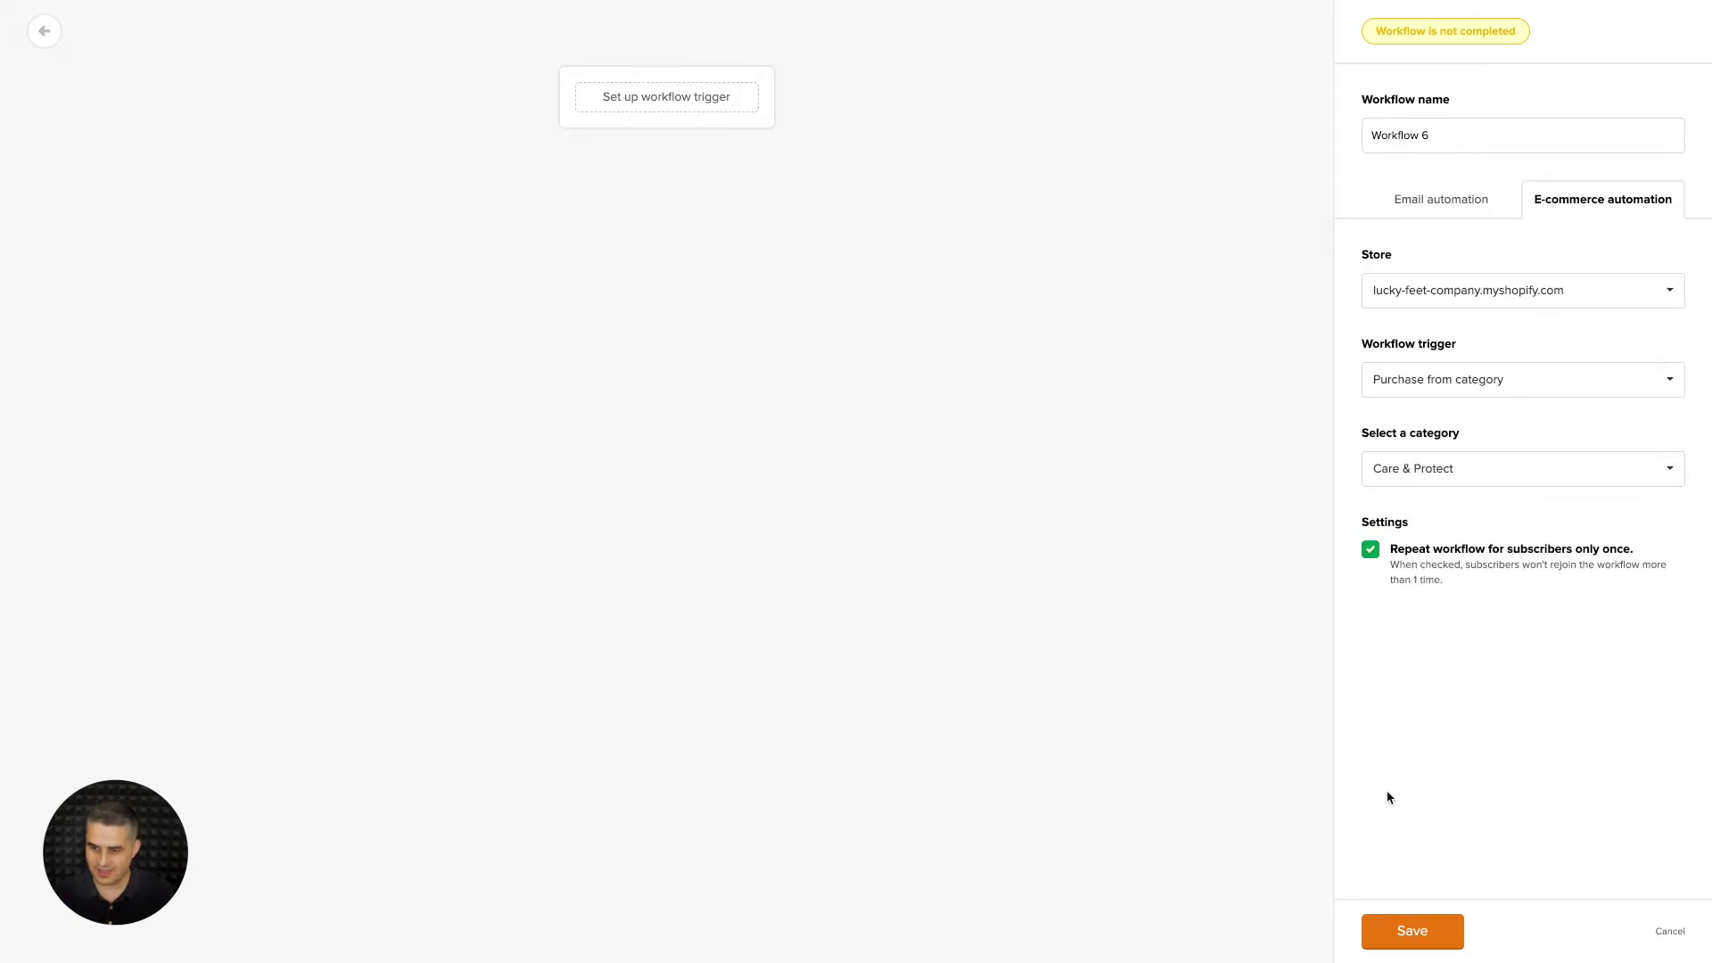
{"action": "left_click", "coordinate": [1400, 933]}
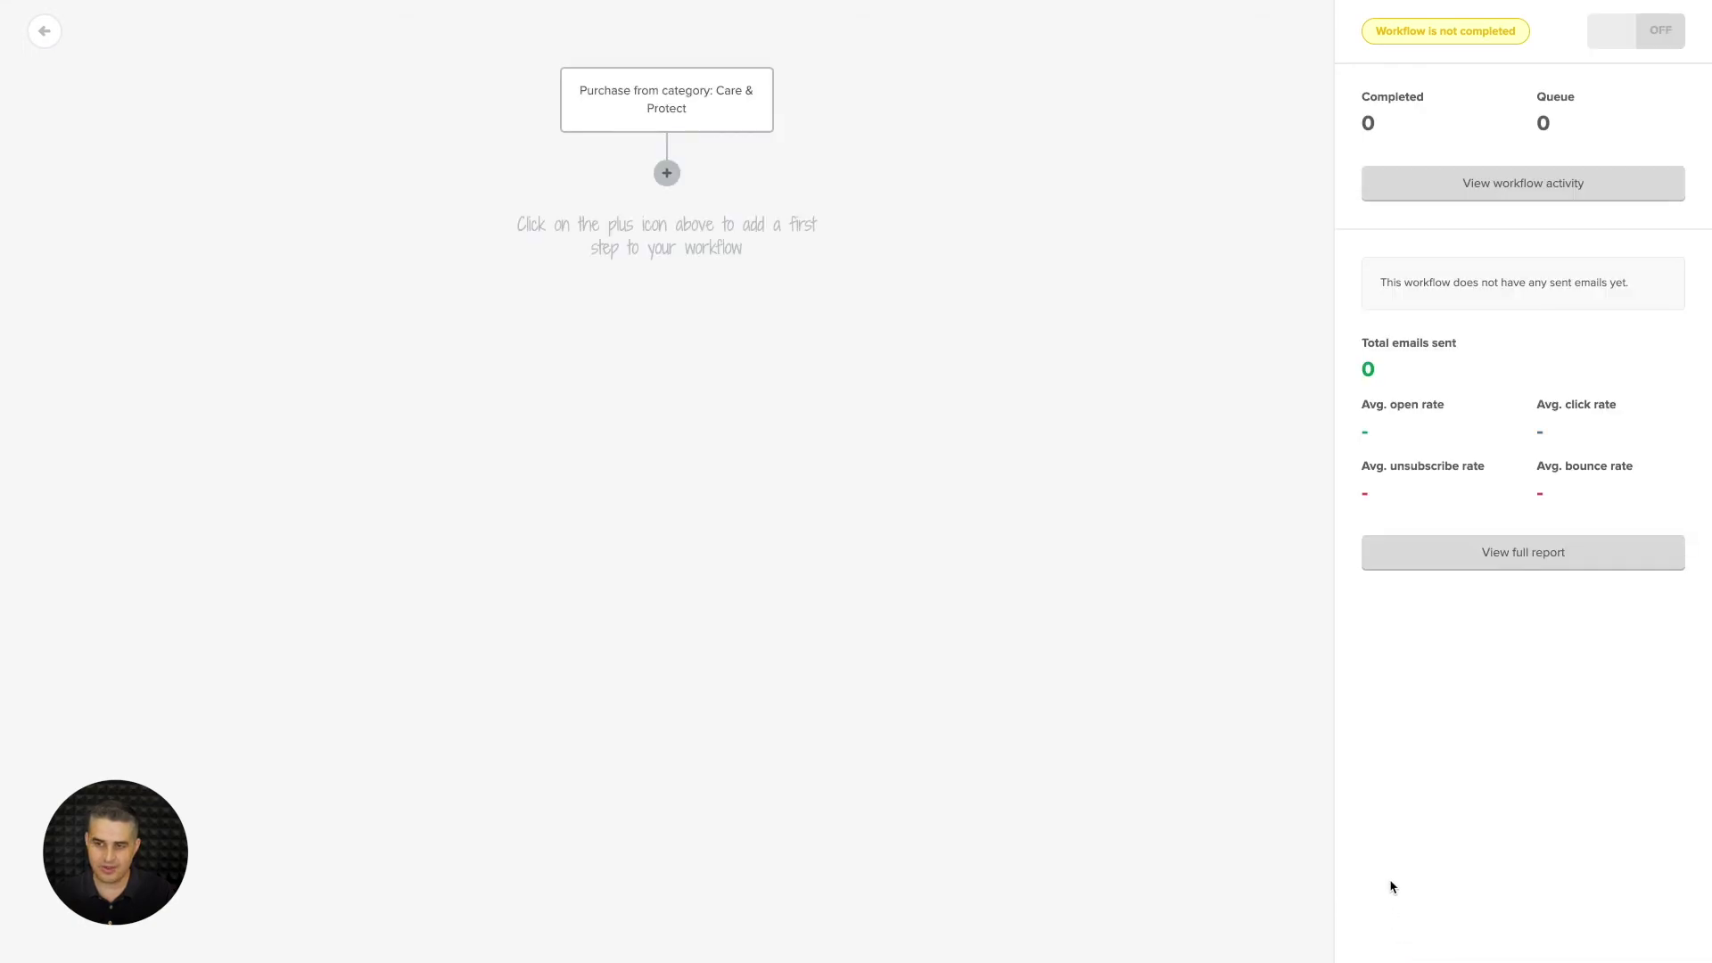
Add a delay step, an email step and a yes/no condition below the trigger
{"action": "left_click", "coordinate": [666, 174]}
{"action": "left_click", "coordinate": [617, 307]}
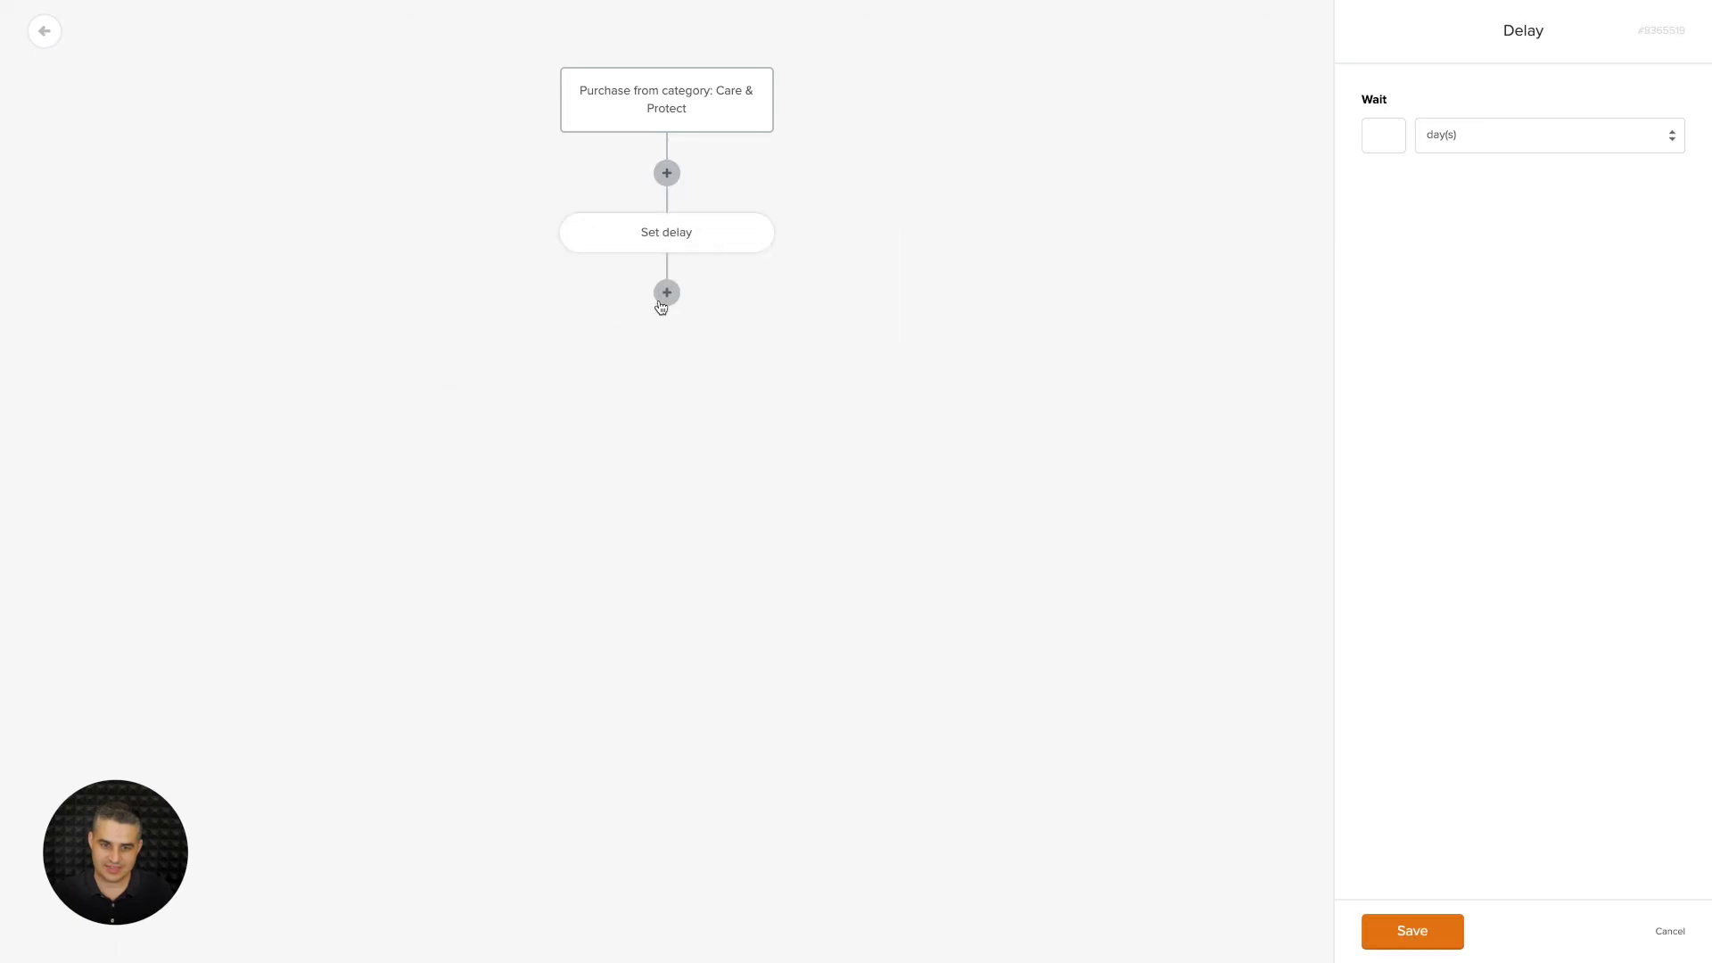
{"action": "left_click", "coordinate": [665, 296]}
{"action": "left_click", "coordinate": [519, 225]}
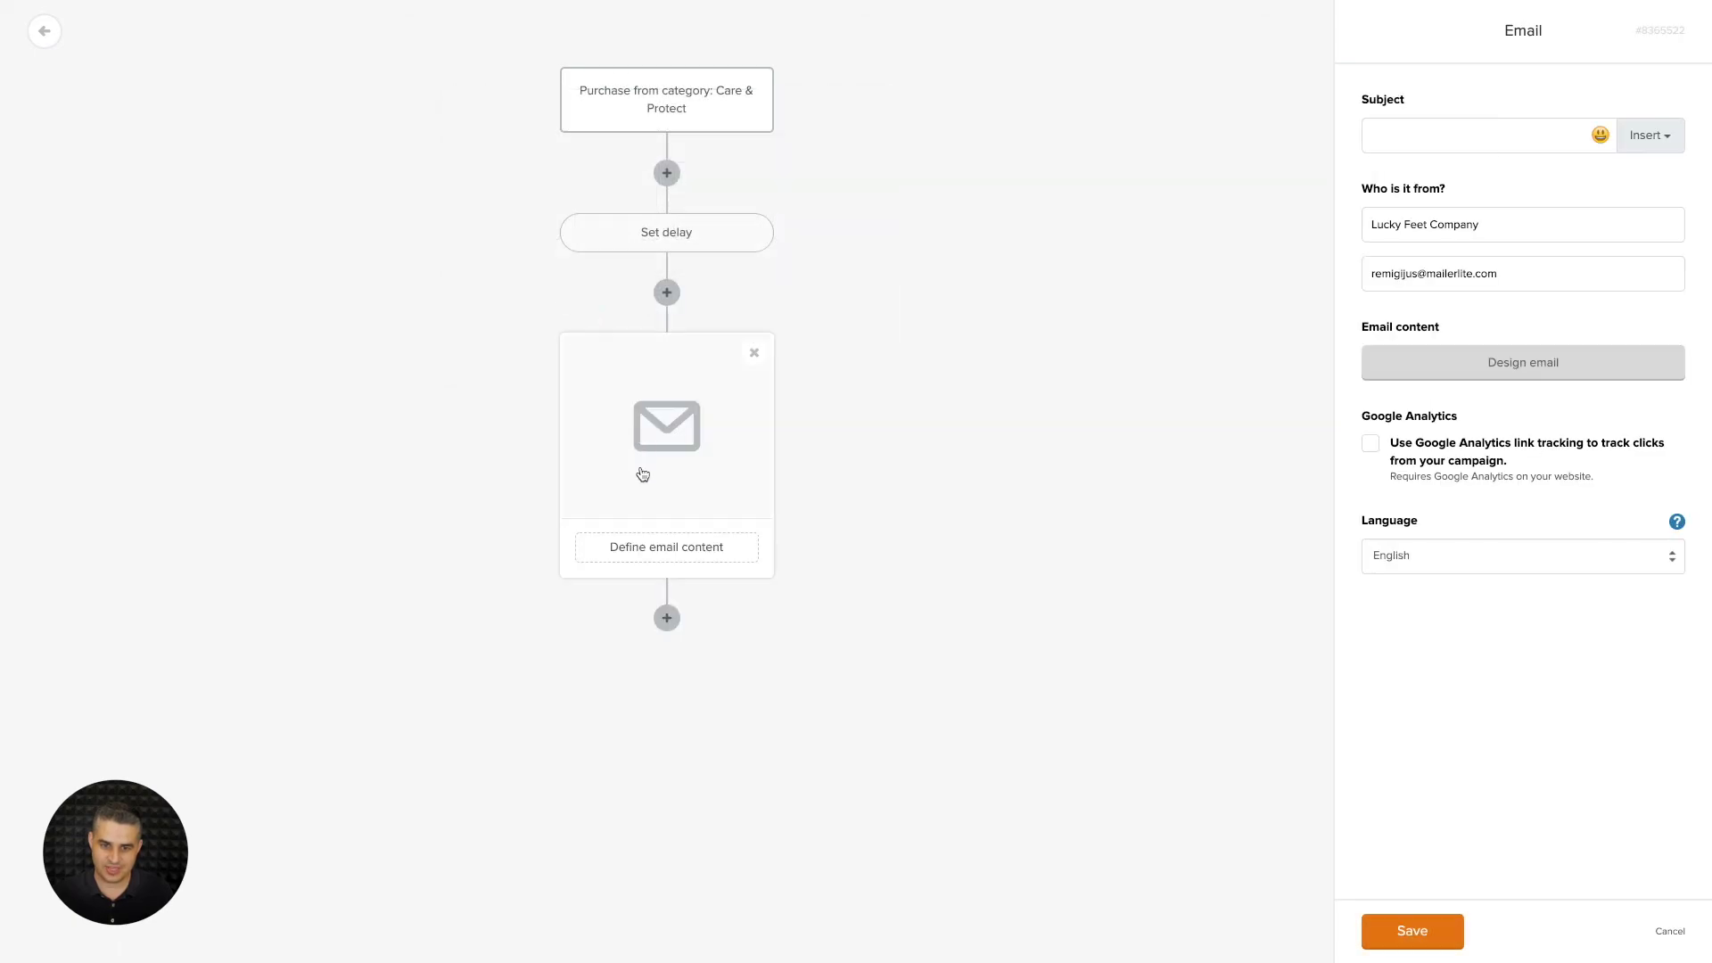
{"action": "left_click", "coordinate": [666, 617]}
{"action": "left_click", "coordinate": [714, 533]}
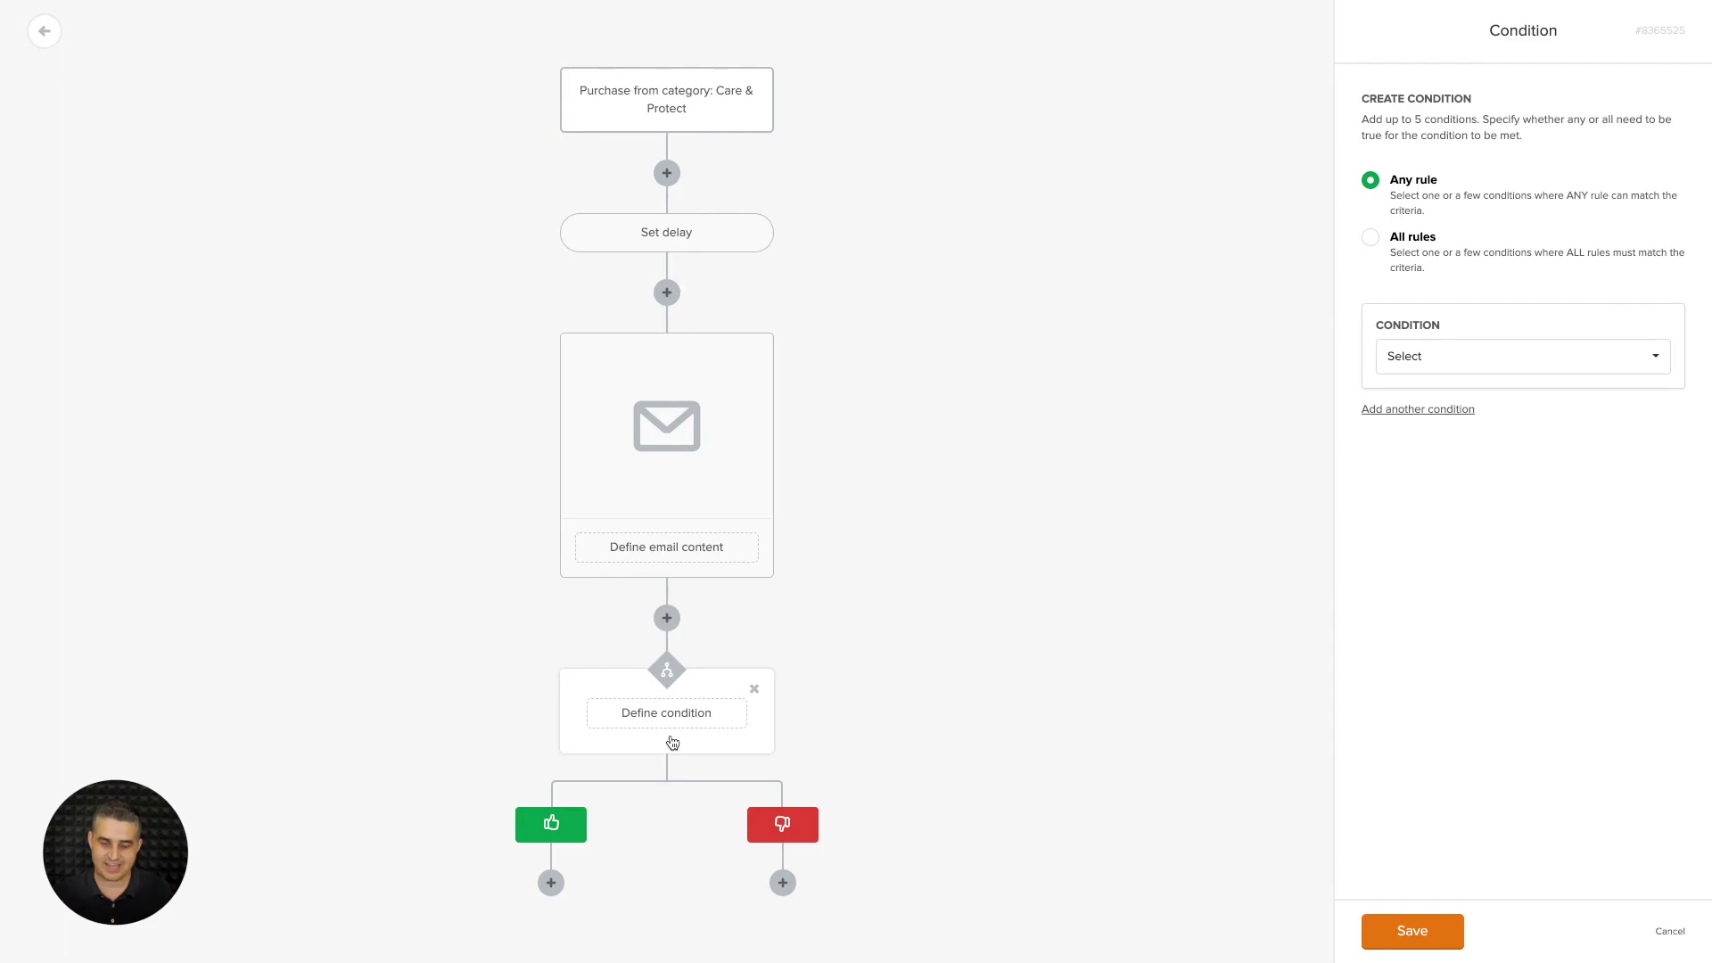